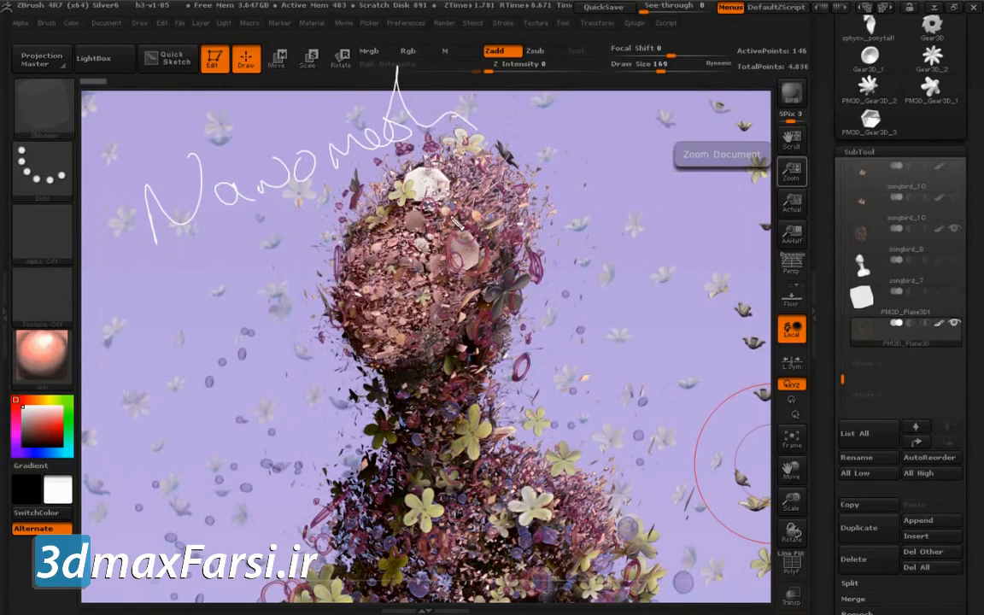
pyautogui.moveTo(453, 109)
pyautogui.mouseDown()
pyautogui.moveTo(299, 504)
pyautogui.moveTo(154, 253)
pyautogui.moveTo(185, 299)
pyautogui.mouseUp()
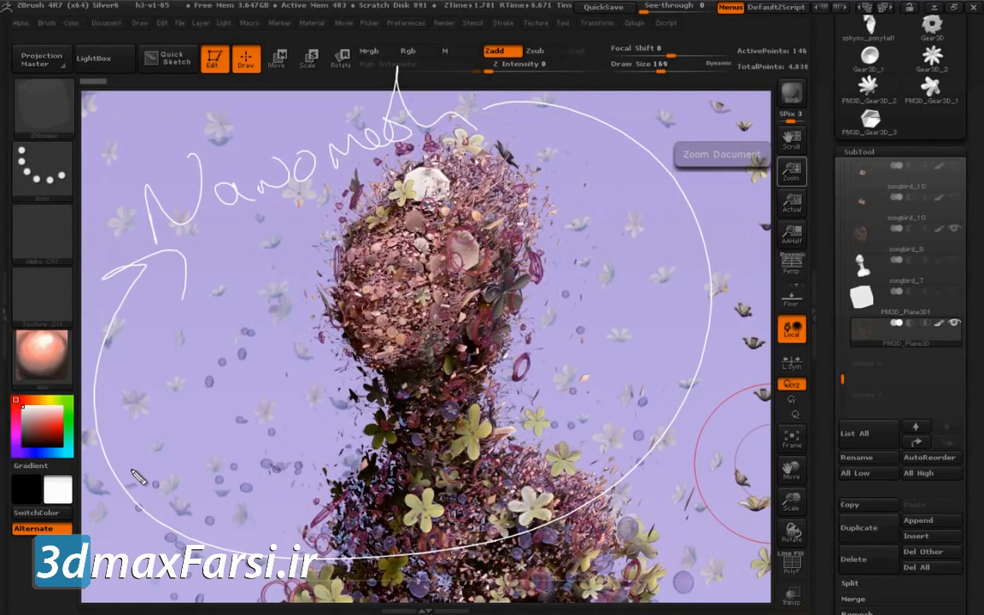
pyautogui.moveTo(143, 309)
pyautogui.mouseDown()
pyautogui.moveTo(175, 295)
pyautogui.moveTo(197, 316)
pyautogui.moveTo(220, 278)
pyautogui.moveTo(244, 275)
pyautogui.moveTo(258, 256)
pyautogui.moveTo(274, 264)
pyautogui.mouseUp()
pyautogui.moveTo(183, 357)
pyautogui.mouseDown()
pyautogui.moveTo(187, 407)
pyautogui.moveTo(228, 369)
pyautogui.moveTo(239, 342)
pyautogui.moveTo(308, 345)
pyautogui.mouseUp()
pyautogui.moveTo(215, 426); pyautogui.dragTo(281, 404)
pyautogui.moveTo(250, 470)
pyautogui.mouseDown()
pyautogui.moveTo(290, 468)
pyautogui.moveTo(282, 466)
pyautogui.moveTo(341, 410)
pyautogui.moveTo(410, 385)
pyautogui.moveTo(341, 439)
pyautogui.mouseUp()
pyautogui.moveTo(227, 492); pyautogui.dragTo(250, 470)
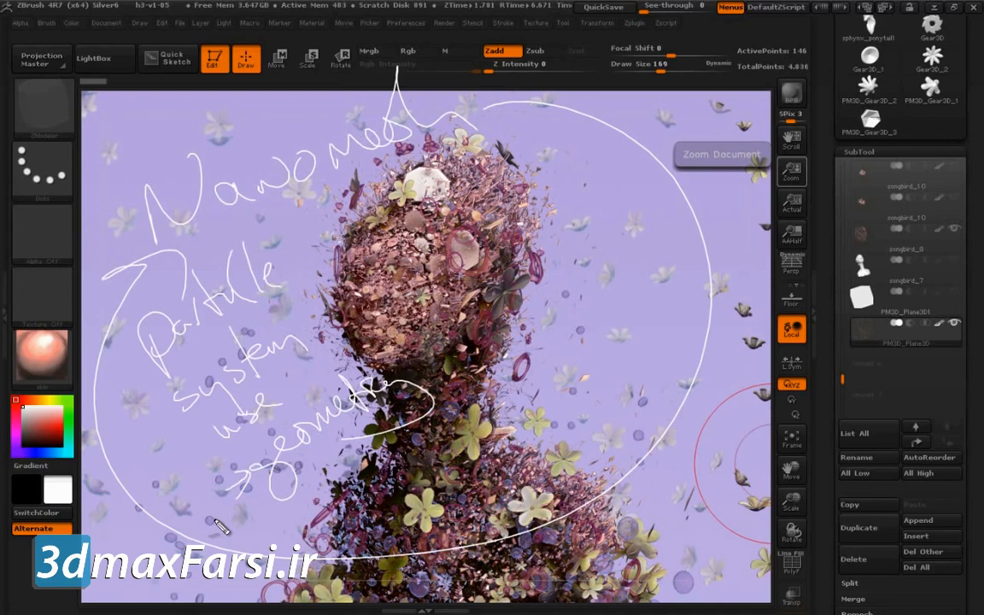
pyautogui.press('Escape')
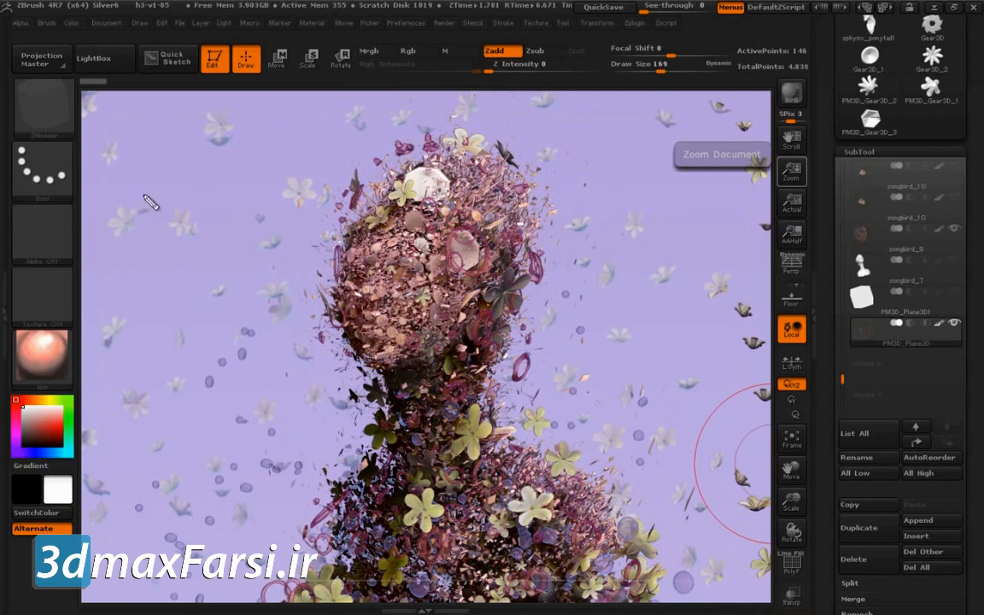
pyautogui.moveTo(139, 168); pyautogui.dragTo(141, 234)
pyautogui.moveTo(134, 165)
pyautogui.mouseDown()
pyautogui.moveTo(143, 197)
pyautogui.moveTo(154, 187)
pyautogui.mouseUp()
pyautogui.moveTo(187, 146)
pyautogui.mouseDown()
pyautogui.moveTo(190, 195)
pyautogui.moveTo(212, 219)
pyautogui.mouseUp()
pyautogui.moveTo(141, 152)
pyautogui.mouseDown()
pyautogui.moveTo(147, 248)
pyautogui.moveTo(142, 177)
pyautogui.mouseUp()
pyautogui.moveTo(205, 156); pyautogui.dragTo(200, 156)
pyautogui.moveTo(219, 128)
pyautogui.mouseDown()
pyautogui.moveTo(228, 181)
pyautogui.moveTo(241, 179)
pyautogui.moveTo(247, 239)
pyautogui.mouseUp()
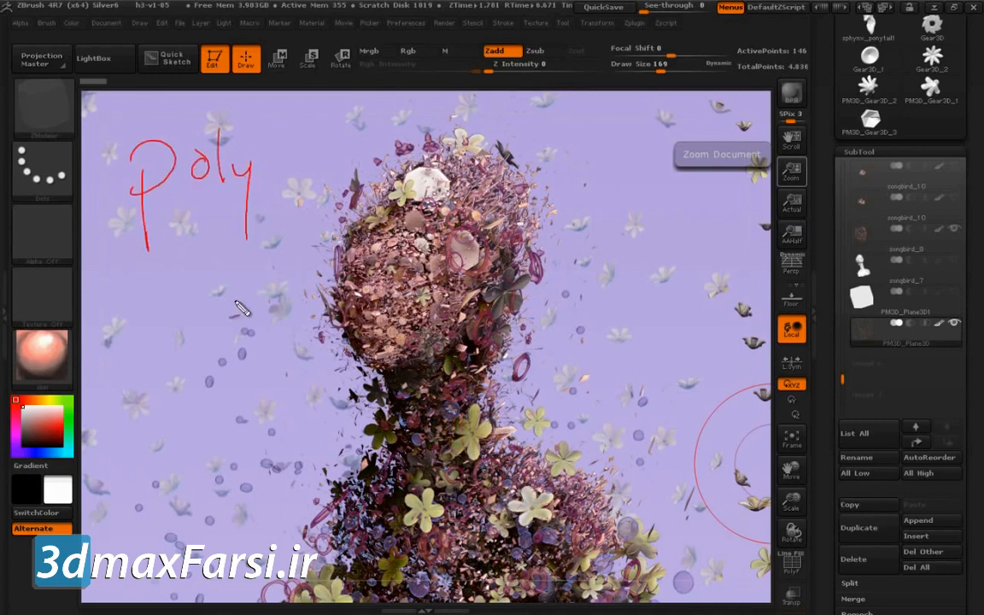
pyautogui.moveTo(274, 176)
pyautogui.mouseDown()
pyautogui.moveTo(291, 182)
pyautogui.moveTo(256, 213)
pyautogui.mouseUp()
pyautogui.moveTo(312, 171); pyautogui.dragTo(313, 174)
pyautogui.moveTo(317, 171)
pyautogui.mouseDown()
pyautogui.moveTo(345, 161)
pyautogui.moveTo(351, 168)
pyautogui.mouseUp()
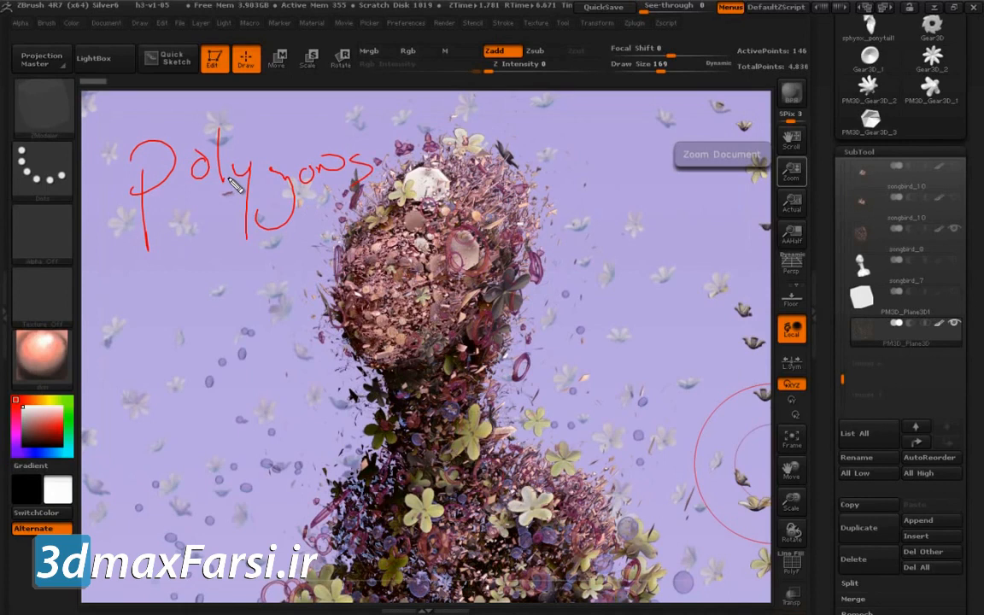
pyautogui.moveTo(346, 116)
pyautogui.mouseDown()
pyautogui.moveTo(170, 224)
pyautogui.moveTo(342, 109)
pyautogui.mouseUp()
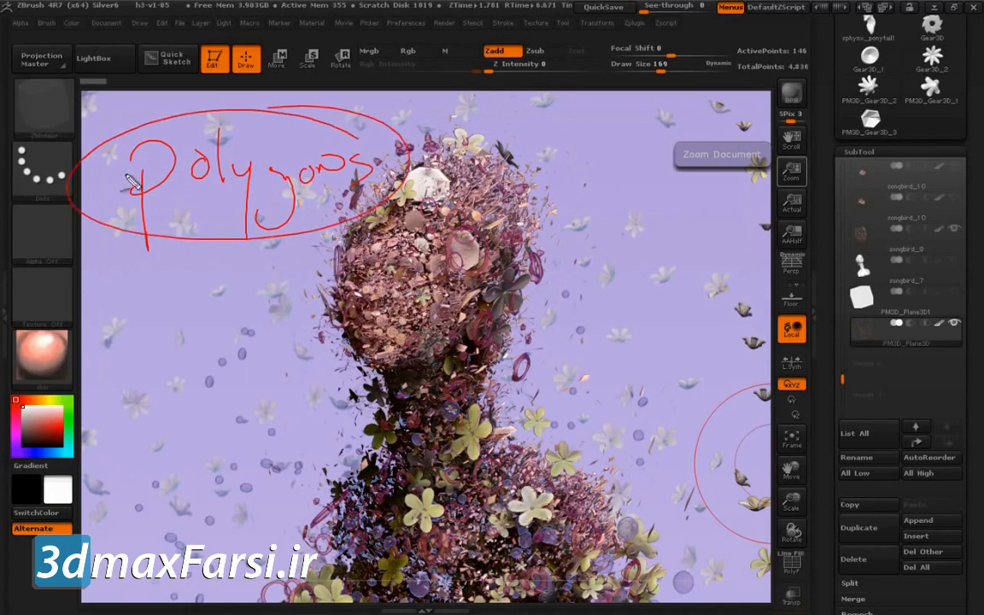
pyautogui.moveTo(205, 273)
pyautogui.mouseDown()
pyautogui.moveTo(256, 272)
pyautogui.moveTo(282, 313)
pyautogui.mouseUp()
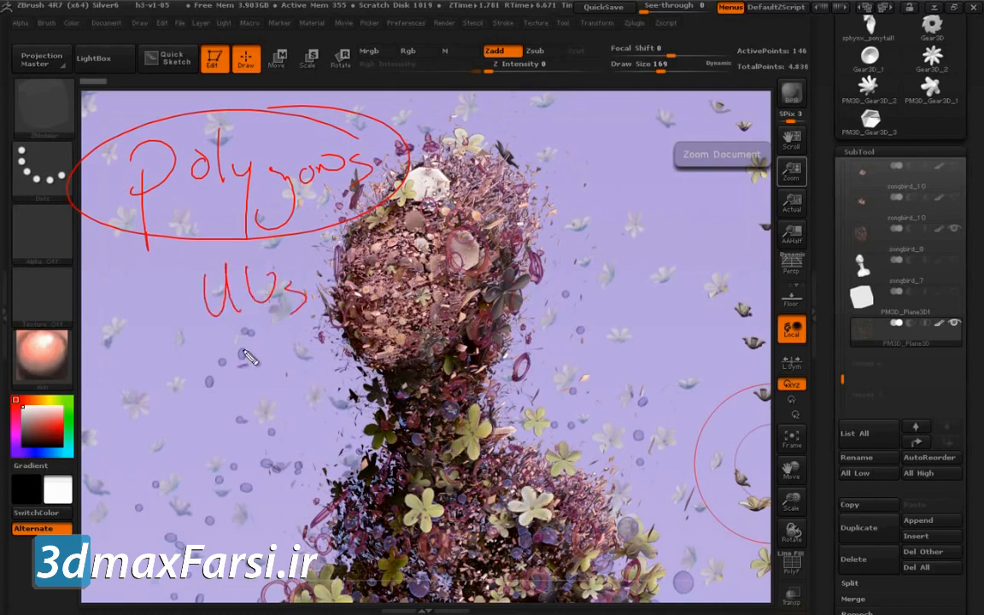
pyautogui.moveTo(292, 356)
pyautogui.mouseDown()
pyautogui.moveTo(344, 345)
pyautogui.moveTo(323, 403)
pyautogui.mouseUp()
pyautogui.moveTo(355, 388)
pyautogui.mouseDown()
pyautogui.moveTo(421, 380)
pyautogui.moveTo(436, 400)
pyautogui.mouseUp()
pyautogui.moveTo(425, 386)
pyautogui.mouseDown()
pyautogui.moveTo(516, 376)
pyautogui.moveTo(539, 393)
pyautogui.moveTo(252, 509)
pyautogui.moveTo(162, 253)
pyautogui.mouseUp()
pyautogui.moveTo(290, 461)
pyautogui.mouseDown()
pyautogui.moveTo(293, 507)
pyautogui.moveTo(376, 495)
pyautogui.moveTo(461, 504)
pyautogui.mouseUp()
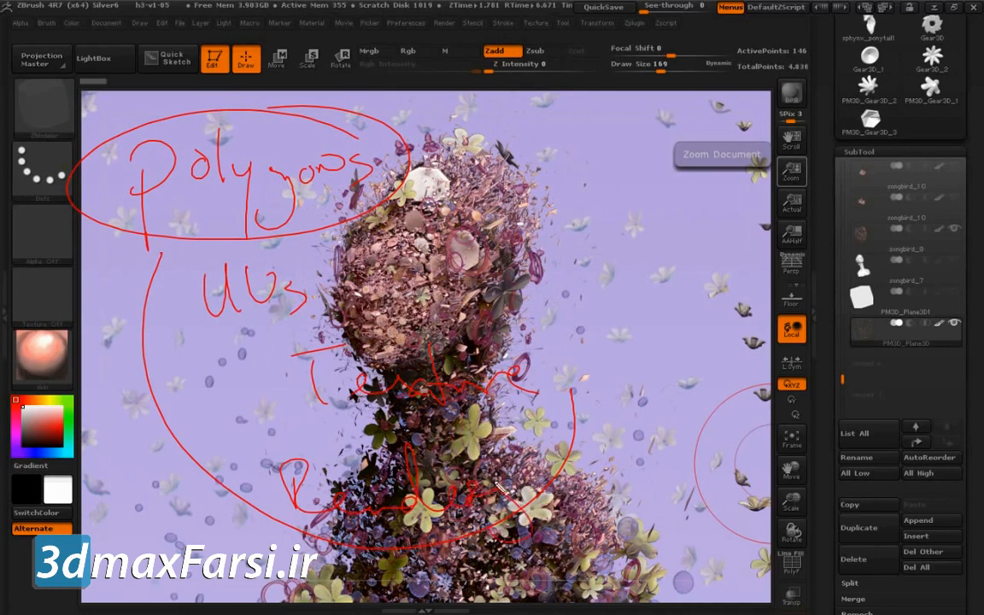
pyautogui.moveTo(203, 466)
pyautogui.mouseDown()
pyautogui.moveTo(220, 343)
pyautogui.moveTo(234, 351)
pyautogui.mouseUp()
pyautogui.moveTo(318, 276)
pyautogui.mouseDown()
pyautogui.moveTo(340, 226)
pyautogui.moveTo(343, 246)
pyautogui.moveTo(187, 446)
pyautogui.moveTo(422, 557)
pyautogui.moveTo(335, 598)
pyautogui.mouseUp()
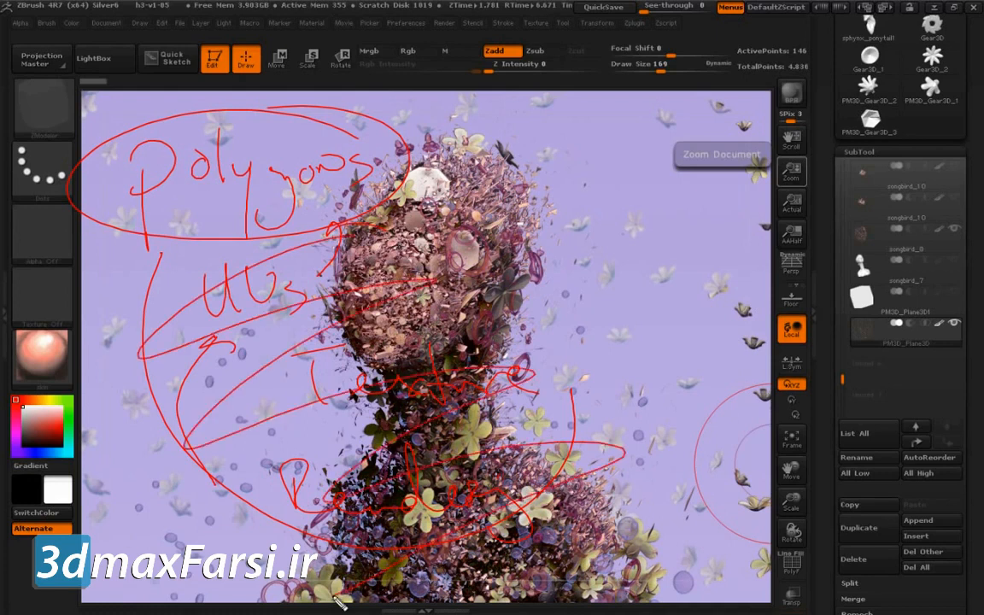
pyautogui.hotkey('ctrl', 'z')
pyautogui.hotkey('ctrl', 'z')
pyautogui.hotkey('ctrl', 'z')
pyautogui.hotkey('ctrl', 'z')
pyautogui.hotkey('ctrl', 'z')
pyautogui.hotkey('ctrl', 'z')
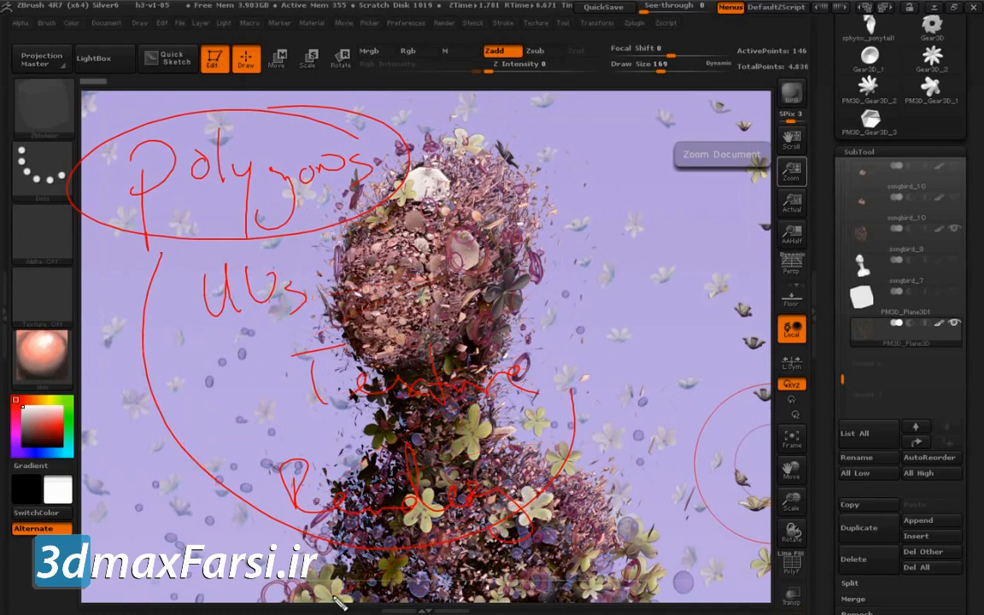
pyautogui.hotkey('ctrl', 'z')
pyautogui.hotkey('ctrl', 'z')
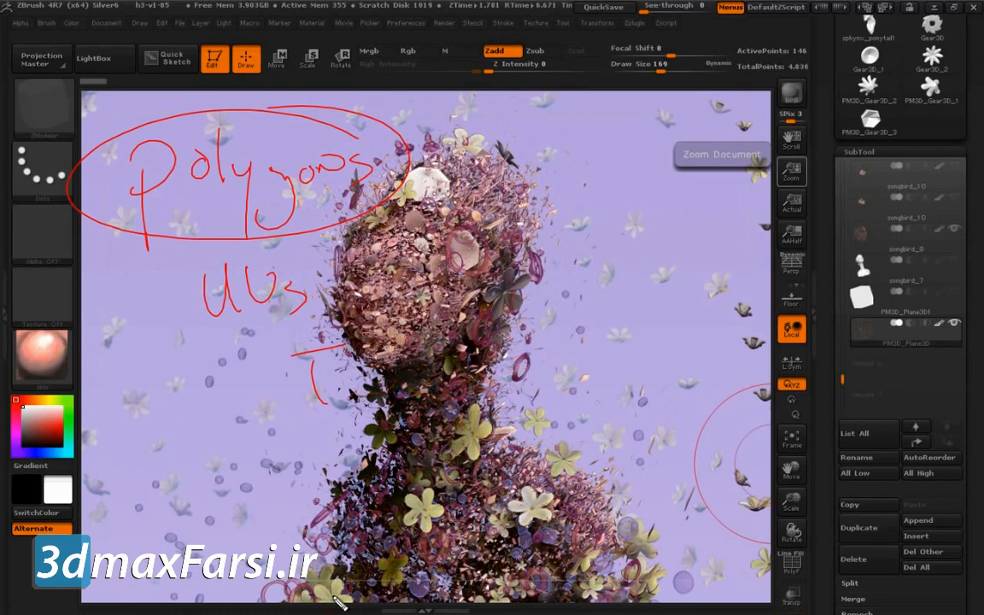
pyautogui.hotkey('ctrl', 'z')
pyautogui.hotkey('ctrl', 'z')
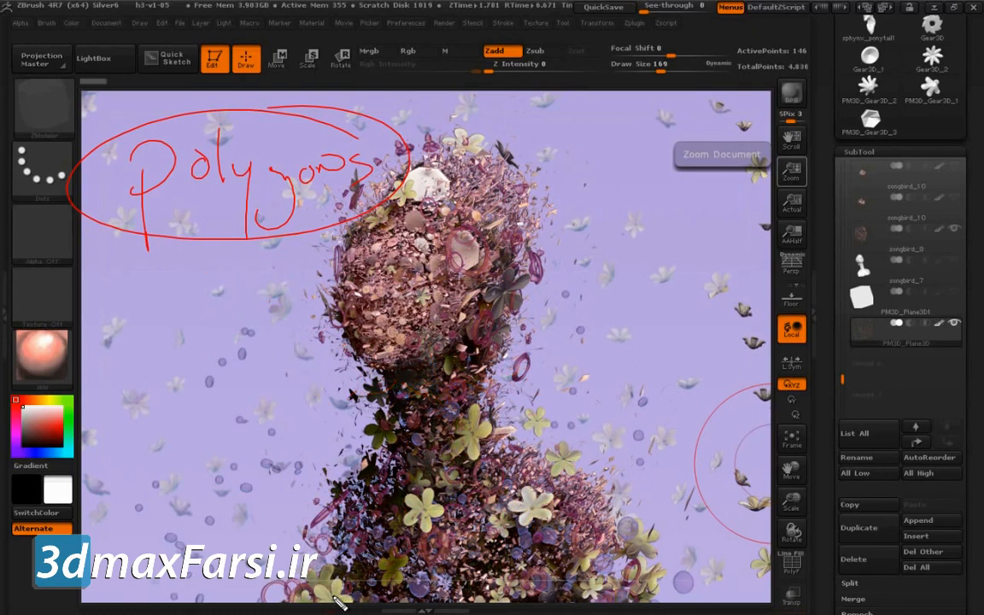
pyautogui.moveTo(232, 243)
pyautogui.mouseDown()
pyautogui.moveTo(231, 282)
pyautogui.moveTo(242, 266)
pyautogui.mouseUp()
pyautogui.moveTo(143, 309)
pyautogui.mouseDown()
pyautogui.moveTo(162, 337)
pyautogui.moveTo(195, 318)
pyautogui.moveTo(282, 321)
pyautogui.moveTo(316, 306)
pyautogui.mouseUp()
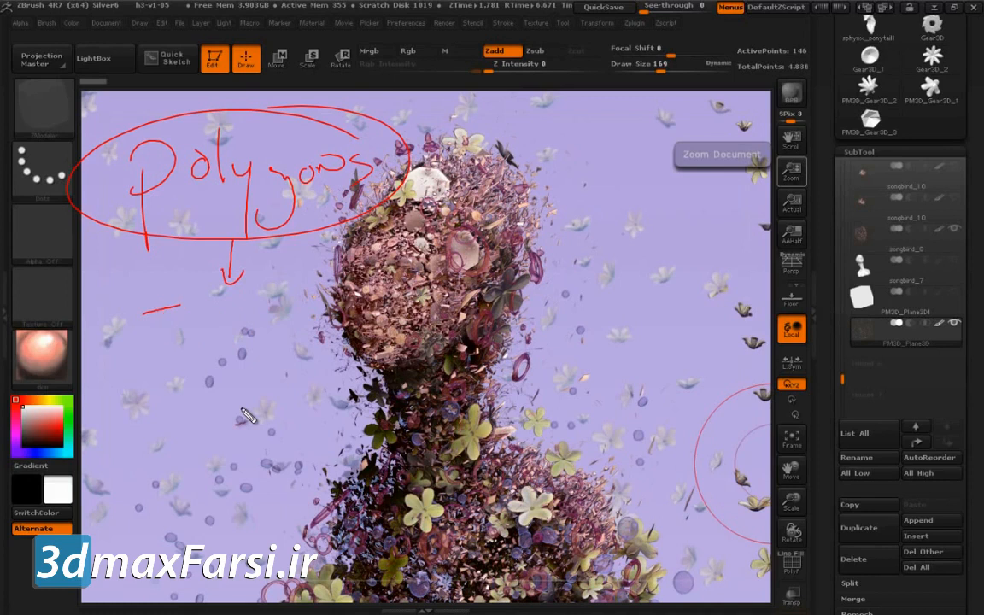
pyautogui.moveTo(150, 283); pyautogui.dragTo(152, 290)
pyautogui.moveTo(215, 319); pyautogui.dragTo(316, 361)
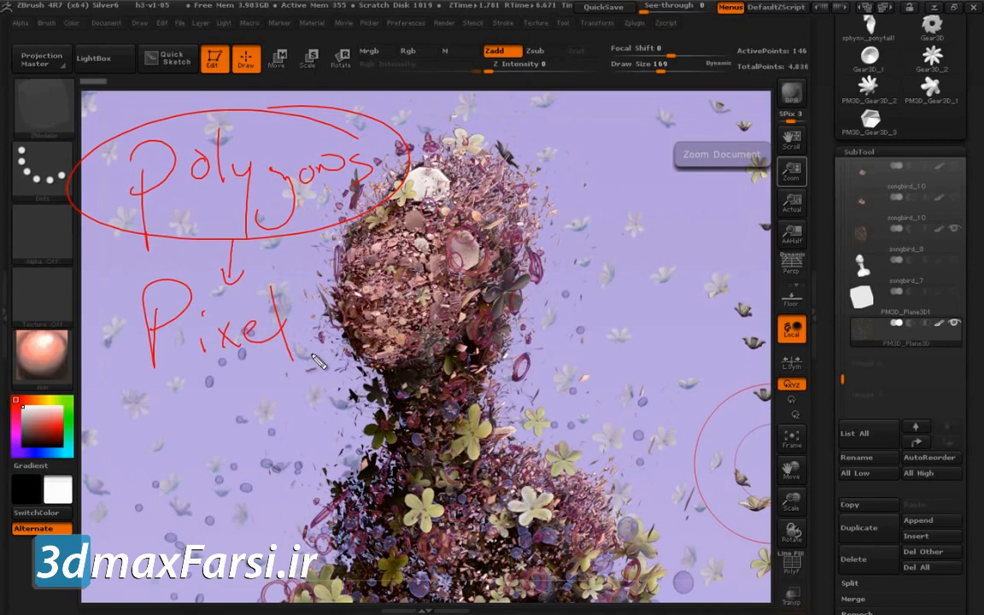
pyautogui.moveTo(229, 360)
pyautogui.mouseDown()
pyautogui.moveTo(233, 405)
pyautogui.moveTo(245, 388)
pyautogui.mouseUp()
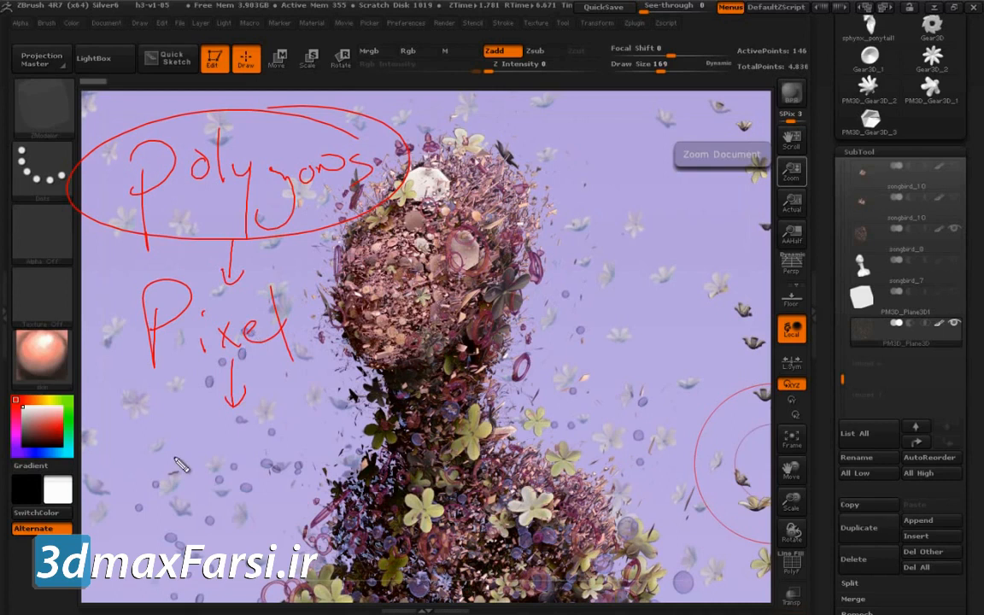
pyautogui.moveTo(157, 445)
pyautogui.mouseDown()
pyautogui.moveTo(188, 425)
pyautogui.moveTo(309, 446)
pyautogui.mouseUp()
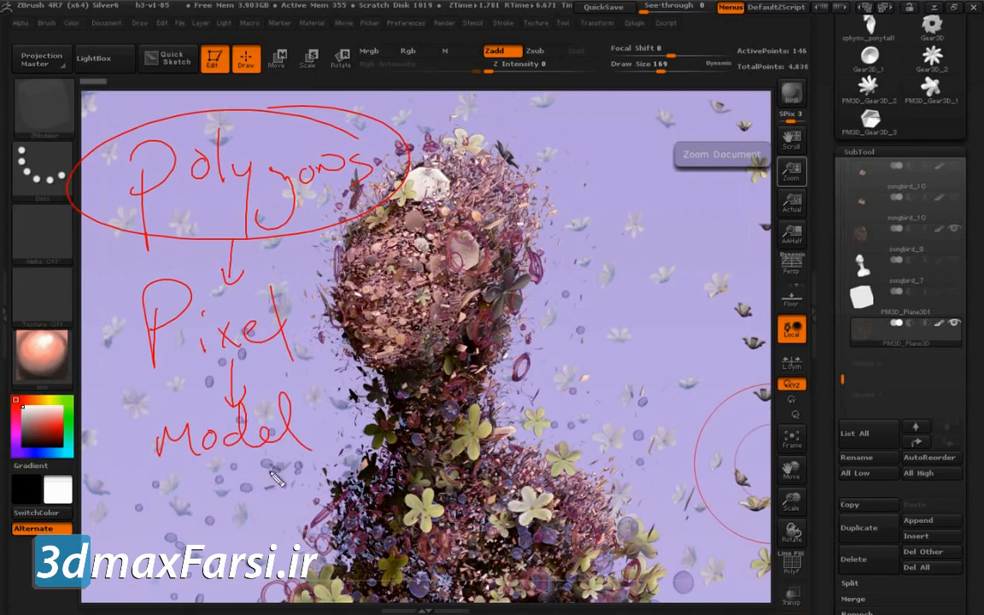
pyautogui.moveTo(213, 457)
pyautogui.mouseDown()
pyautogui.moveTo(212, 479)
pyautogui.moveTo(235, 466)
pyautogui.moveTo(299, 478)
pyautogui.moveTo(375, 453)
pyautogui.mouseUp()
pyautogui.moveTo(218, 506)
pyautogui.mouseDown()
pyautogui.moveTo(120, 86)
pyautogui.moveTo(144, 95)
pyautogui.mouseUp()
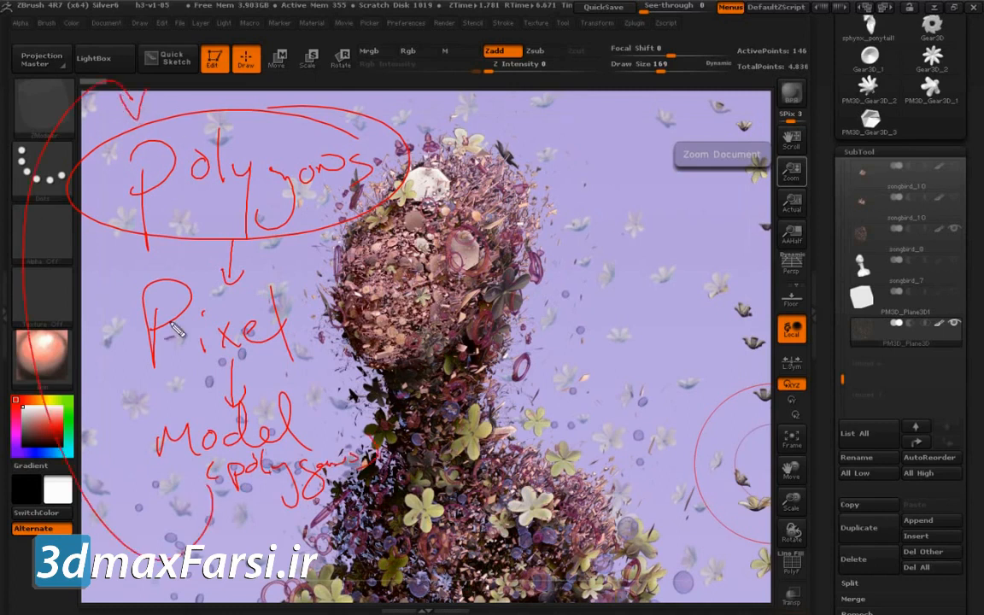
pyautogui.moveTo(269, 497)
pyautogui.mouseDown()
pyautogui.moveTo(156, 49)
pyautogui.moveTo(208, 73)
pyautogui.moveTo(218, 95)
pyautogui.mouseUp()
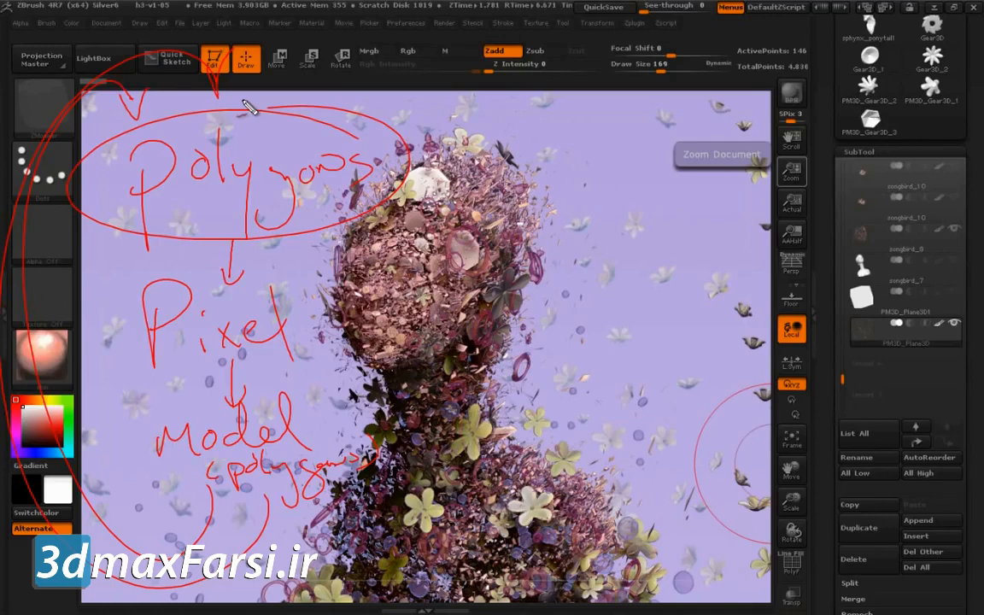
pyautogui.moveTo(220, 276); pyautogui.dragTo(246, 275)
pyautogui.moveTo(315, 238)
pyautogui.mouseDown()
pyautogui.moveTo(331, 367)
pyautogui.moveTo(305, 415)
pyautogui.mouseUp()
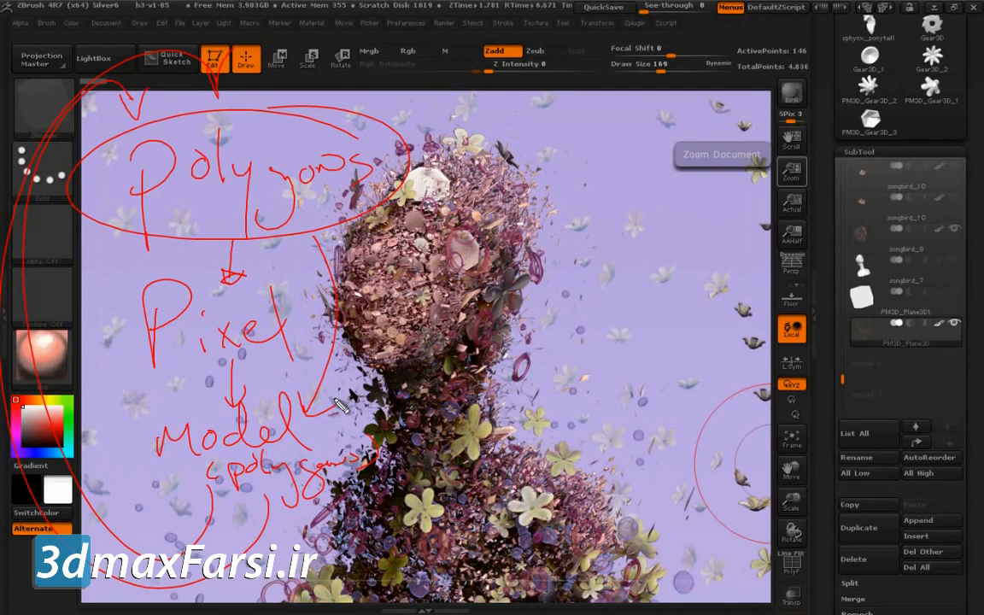
pyautogui.moveTo(318, 377)
pyautogui.mouseDown()
pyautogui.moveTo(282, 412)
pyautogui.moveTo(351, 400)
pyautogui.mouseUp()
pyautogui.moveTo(662, 332)
pyautogui.mouseDown()
pyautogui.moveTo(399, 117)
pyautogui.moveTo(436, 128)
pyautogui.mouseUp()
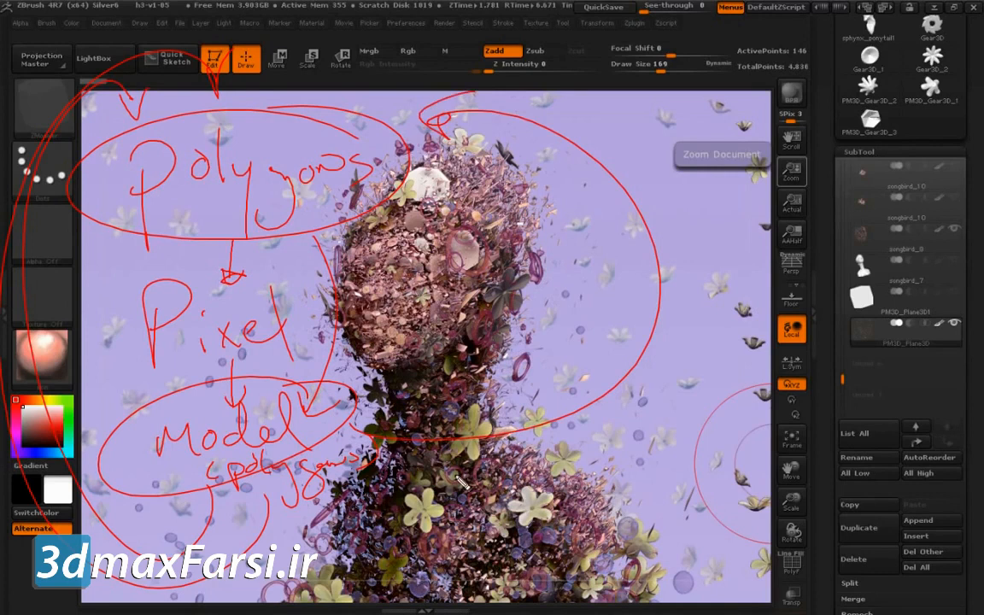
pyautogui.moveTo(515, 427); pyautogui.dragTo(534, 396)
pyautogui.moveTo(543, 393); pyautogui.dragTo(570, 381)
pyautogui.moveTo(582, 374)
pyautogui.mouseDown()
pyautogui.moveTo(565, 329)
pyautogui.moveTo(576, 295)
pyautogui.moveTo(608, 273)
pyautogui.moveTo(435, 322)
pyautogui.mouseUp()
pyautogui.moveTo(653, 266); pyautogui.dragTo(480, 222)
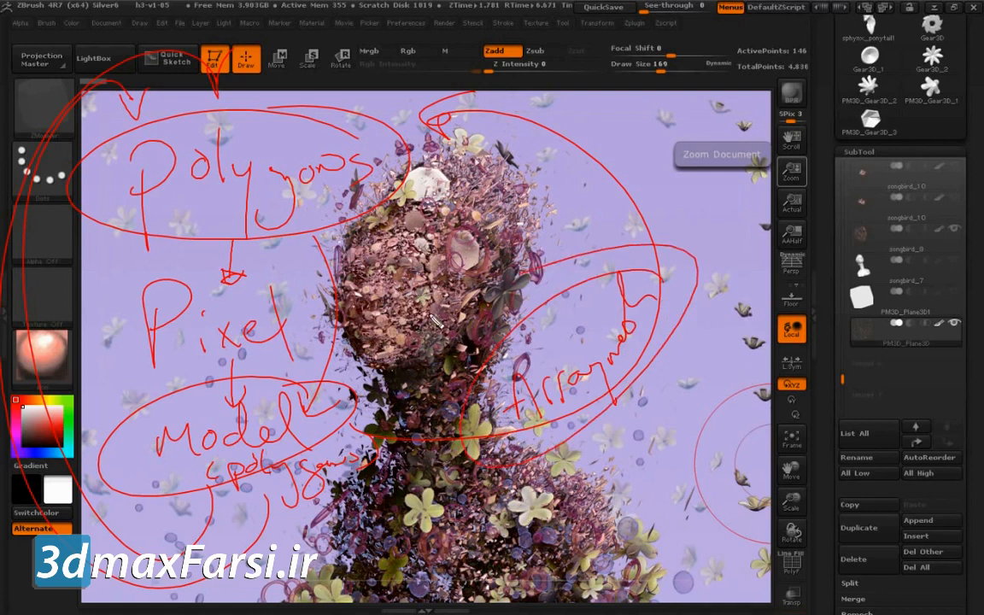
pyautogui.press('Escape')
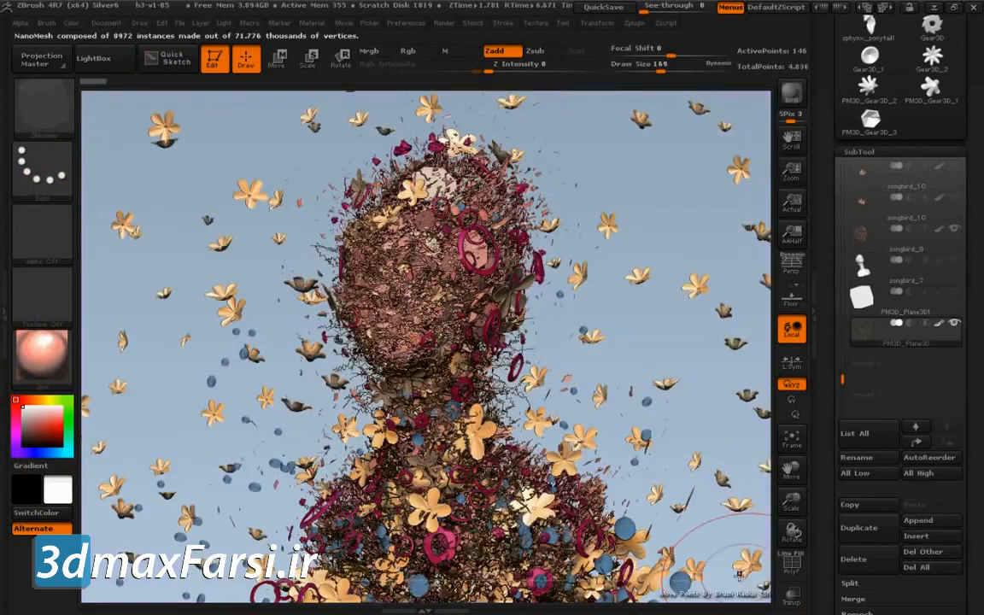
# Examine the flower-covered bust and the surrounding scattered NanoMesh flowers from several angles and distances
pyautogui.moveTo(621, 334); pyautogui.dragTo(683, 389)
pyautogui.moveTo(628, 376); pyautogui.dragTo(520, 284)
pyautogui.moveTo(564, 427); pyautogui.dragTo(675, 446)
pyautogui.moveTo(577, 460)
pyautogui.keyDown('alt'); pyautogui.mouseDown()
pyautogui.moveTo(707, 441)
pyautogui.moveTo(614, 388)
pyautogui.moveTo(624, 459)
pyautogui.moveTo(678, 450)
pyautogui.moveTo(670, 441)
pyautogui.mouseUp(); pyautogui.keyUp('alt')
pyautogui.moveTo(630, 374); pyautogui.dragTo(637, 478)
# Switch the current tool to the Plane3D primitive
pyautogui.moveTo(831, 241); pyautogui.dragTo(863, 341)
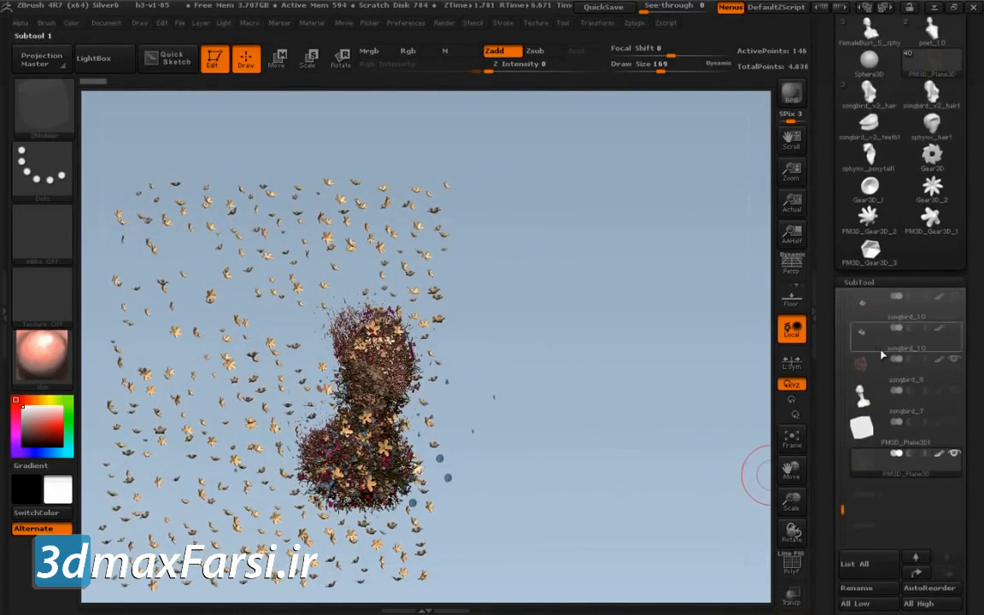
pyautogui.moveTo(832, 300); pyautogui.dragTo(834, 404)
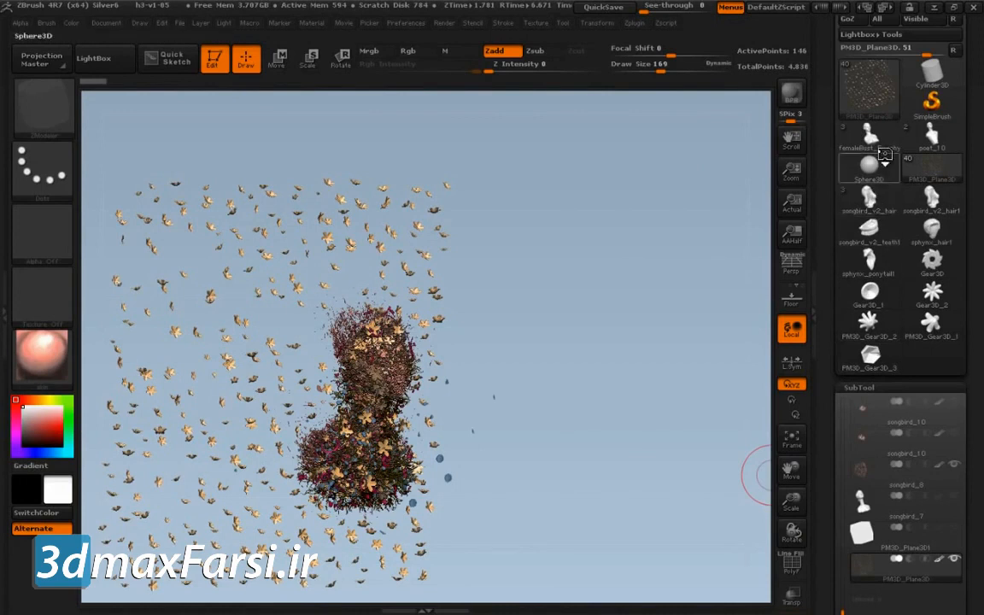
pyautogui.click(876, 115)
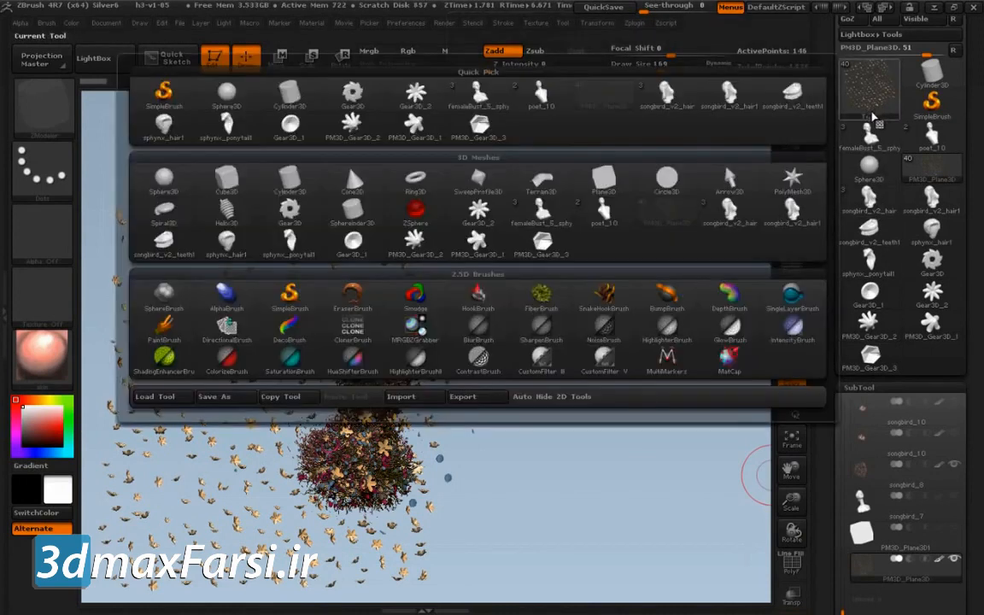
pyautogui.click(863, 107)
pyautogui.click(604, 180)
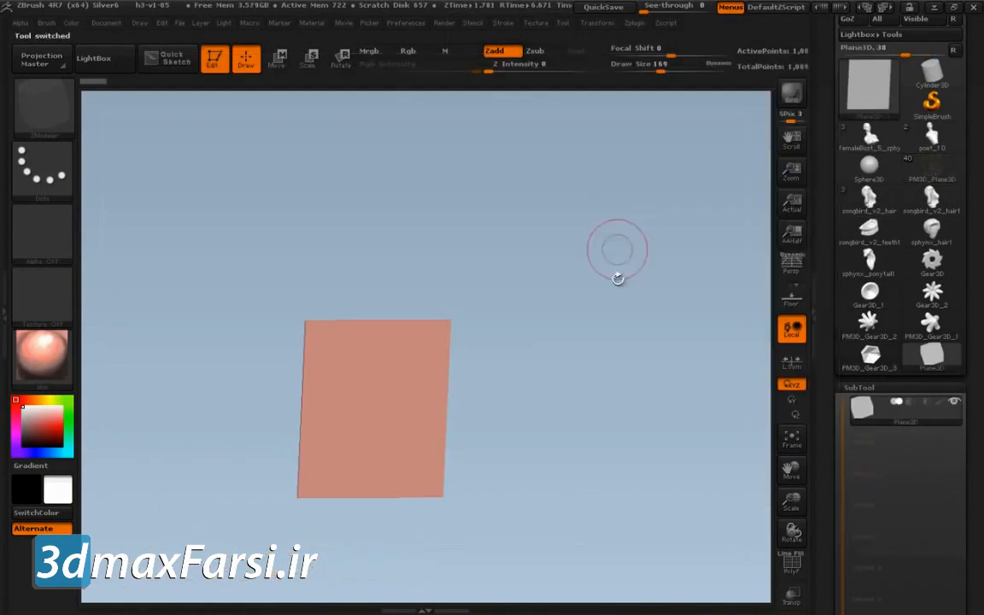
# Display the polygon wireframe on the plane and convert the plane into an editable PolyMesh3D
pyautogui.moveTo(631, 417); pyautogui.dragTo(636, 428)
pyautogui.hotkey('shift', 'f')
pyautogui.moveTo(676, 463)
pyautogui.keyDown('alt'); pyautogui.mouseDown()
pyautogui.moveTo(722, 426)
pyautogui.moveTo(751, 353)
pyautogui.mouseUp(); pyautogui.keyUp('alt')
pyautogui.moveTo(677, 446)
pyautogui.mouseDown()
pyautogui.moveTo(666, 437)
pyautogui.moveTo(674, 494)
pyautogui.mouseUp()
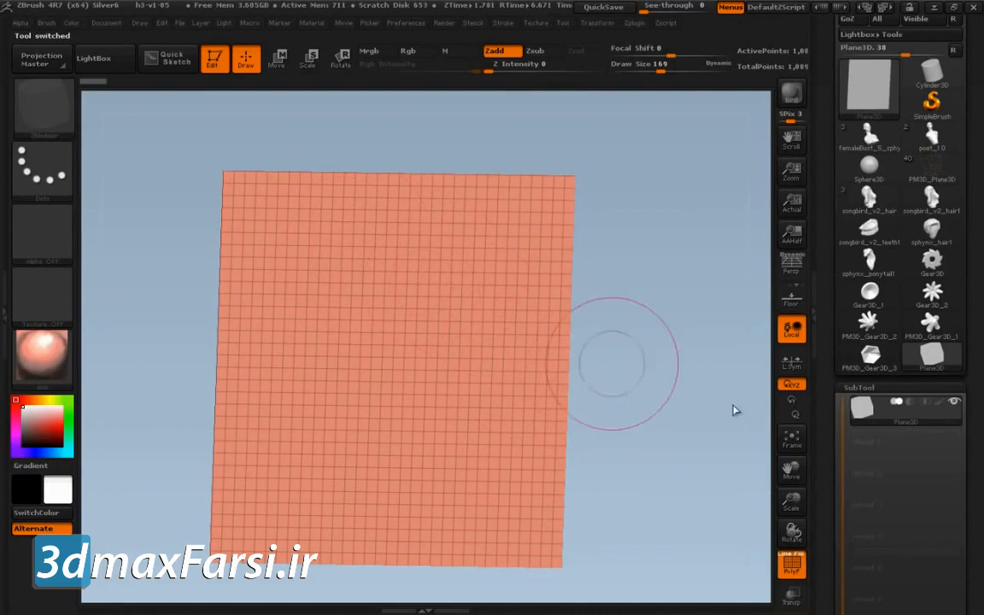
pyautogui.moveTo(831, 208); pyautogui.dragTo(833, 295)
pyautogui.click(906, 92)
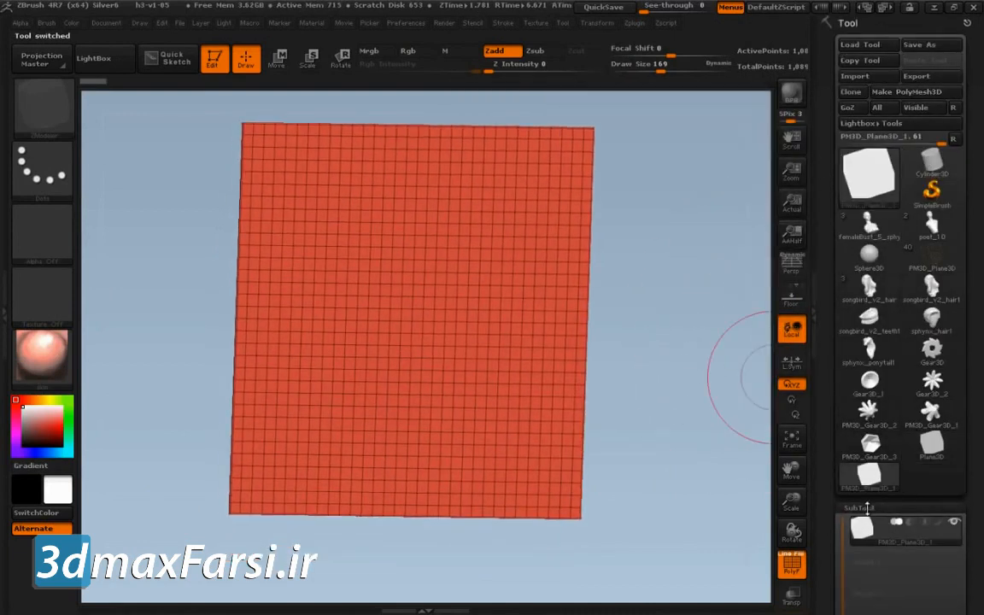
pyautogui.moveTo(827, 527); pyautogui.dragTo(827, 408)
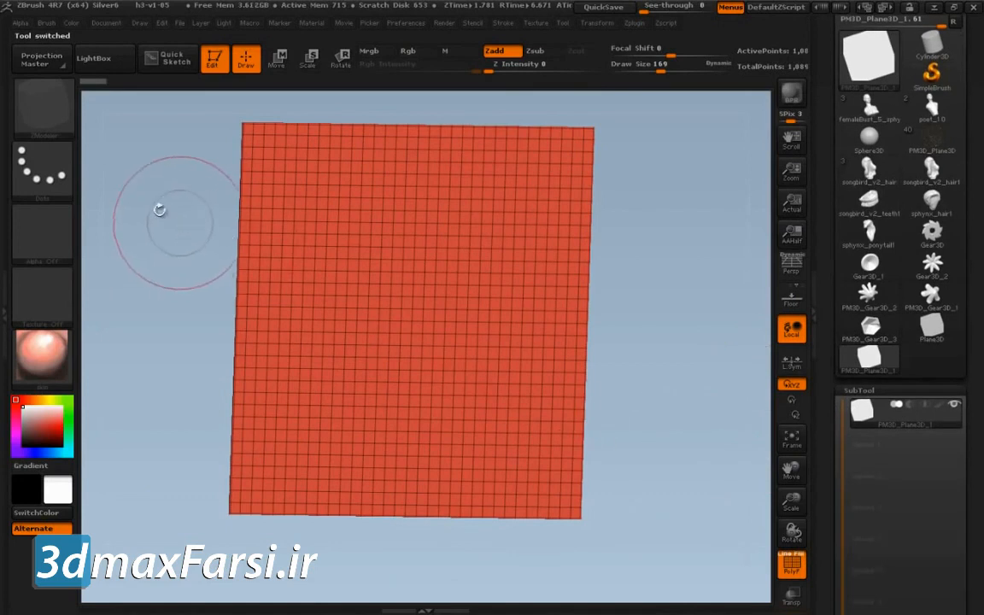
# Choose the nano-tube brush and insert its NanoMesh on the plane with the target set to All Polygons
pyautogui.click(45, 107)
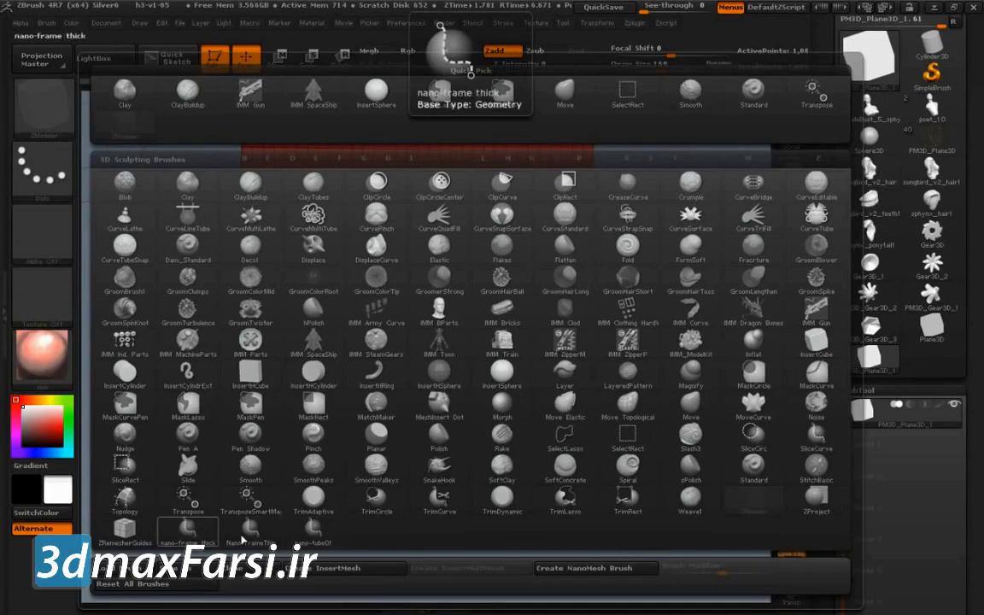
pyautogui.click(321, 527)
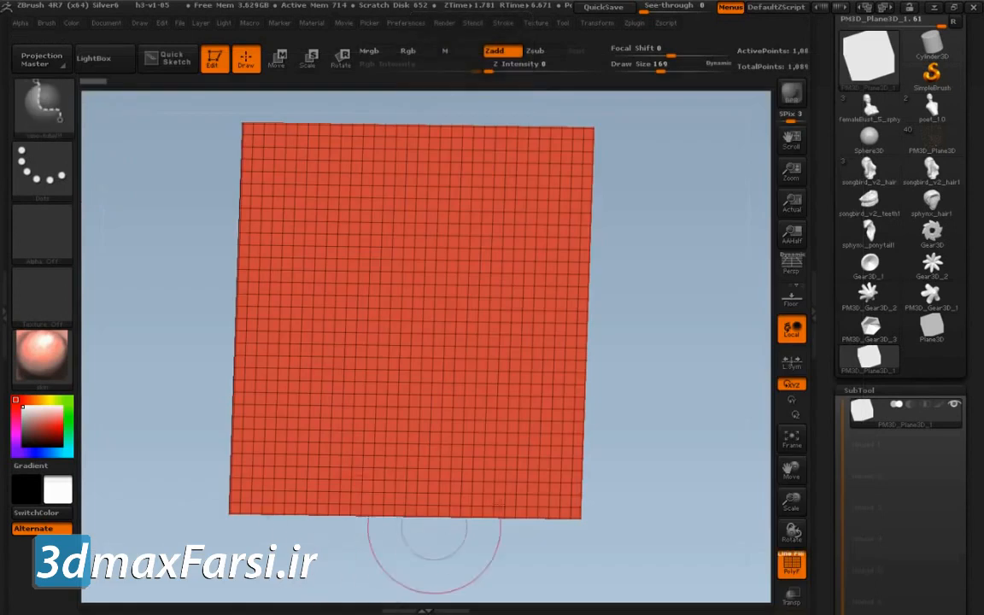
pyautogui.moveTo(663, 450); pyautogui.dragTo(622, 356)
pyautogui.press('space')
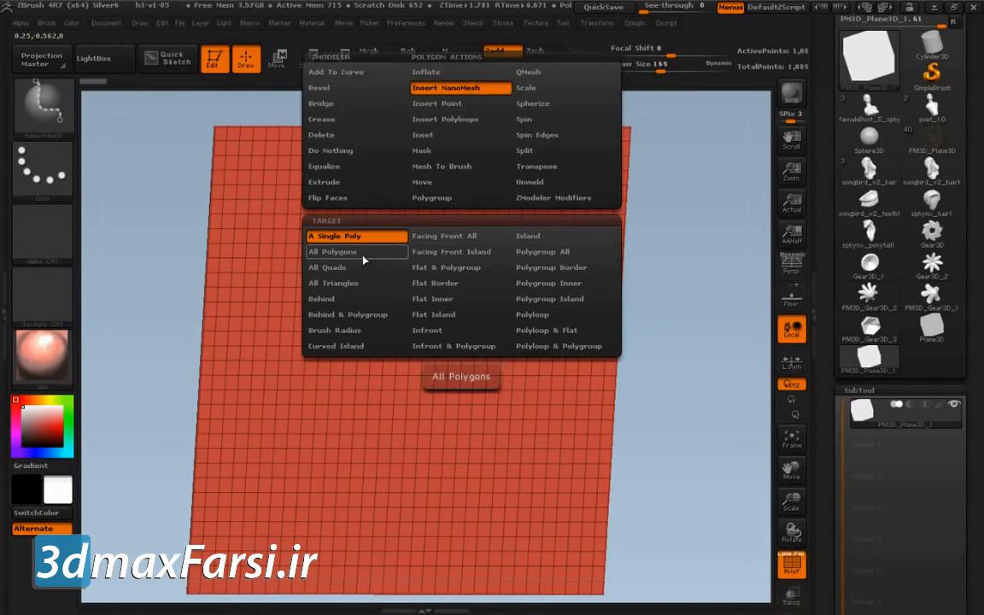
pyautogui.click(338, 251)
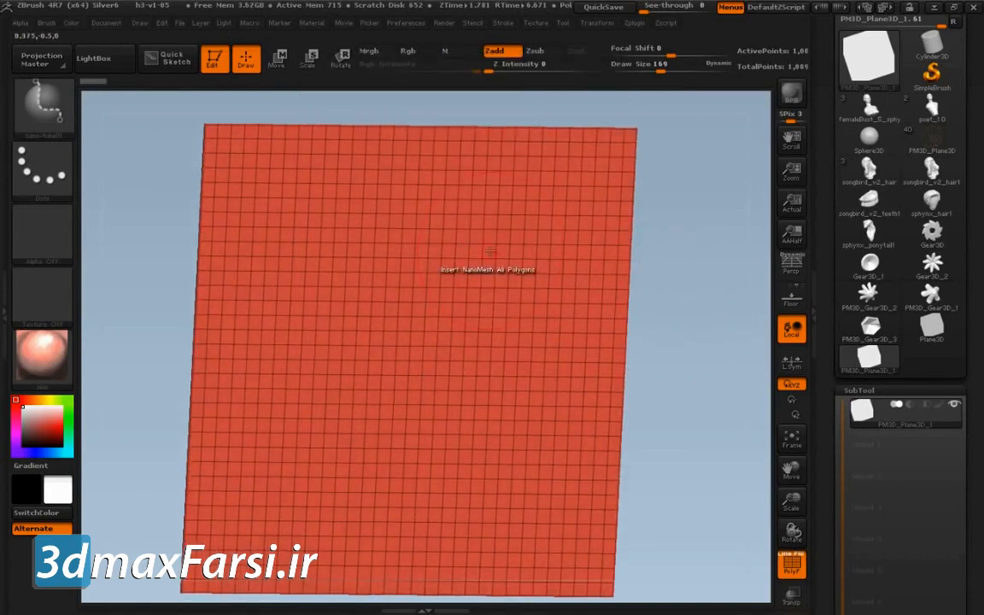
pyautogui.click(492, 262)
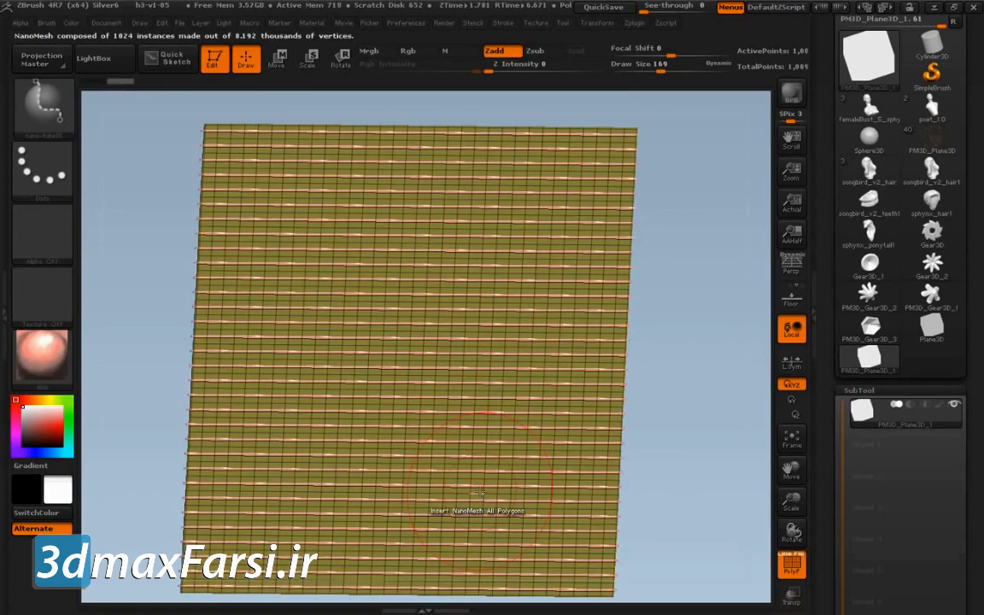
# Collapse the SubTool list and open the NanoMesh settings for the plane's inserted instances
pyautogui.click(866, 390)
pyautogui.click(863, 439)
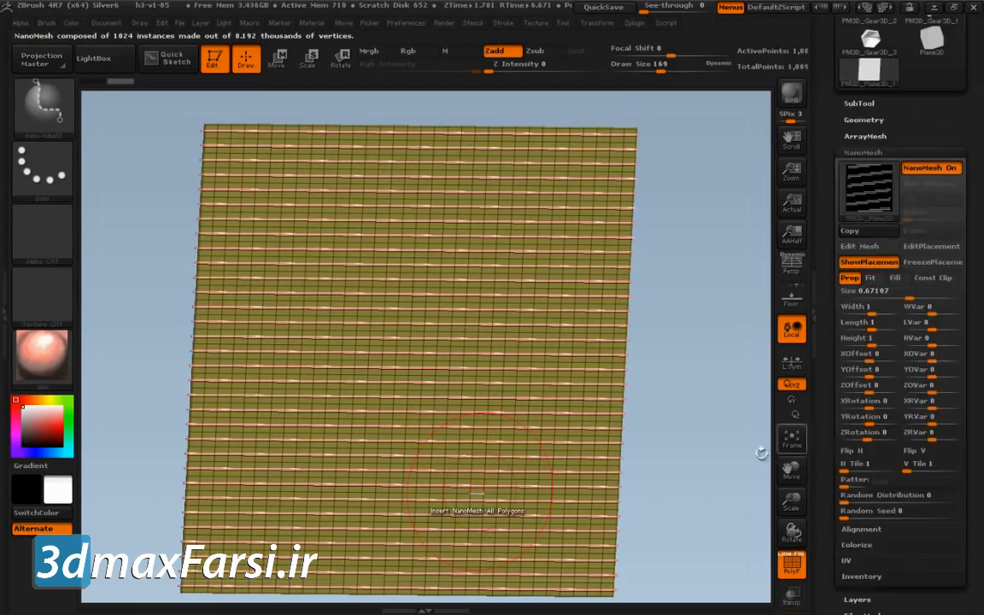
# Turn on perspective display for the plane and set the NanoMesh instance size to 1
pyautogui.hotkey('ctrl', 'z')
pyautogui.moveTo(526, 267); pyautogui.dragTo(495, 513)
pyautogui.moveTo(743, 359)
pyautogui.mouseDown()
pyautogui.moveTo(725, 476)
pyautogui.moveTo(701, 442)
pyautogui.moveTo(716, 446)
pyautogui.moveTo(708, 457)
pyautogui.moveTo(713, 435)
pyautogui.mouseUp()
pyautogui.press('p')
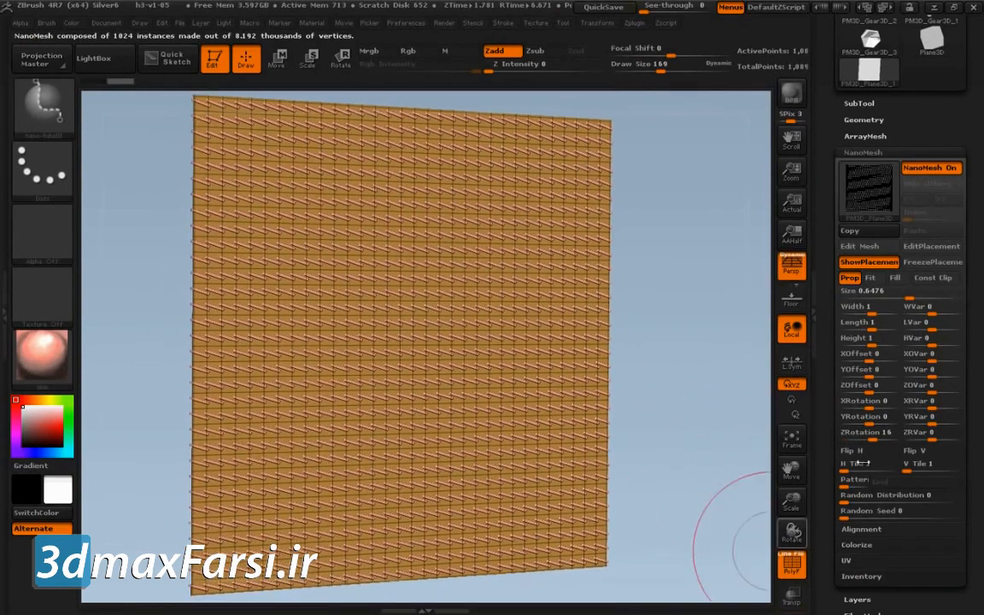
pyautogui.moveTo(909, 296); pyautogui.dragTo(914, 297)
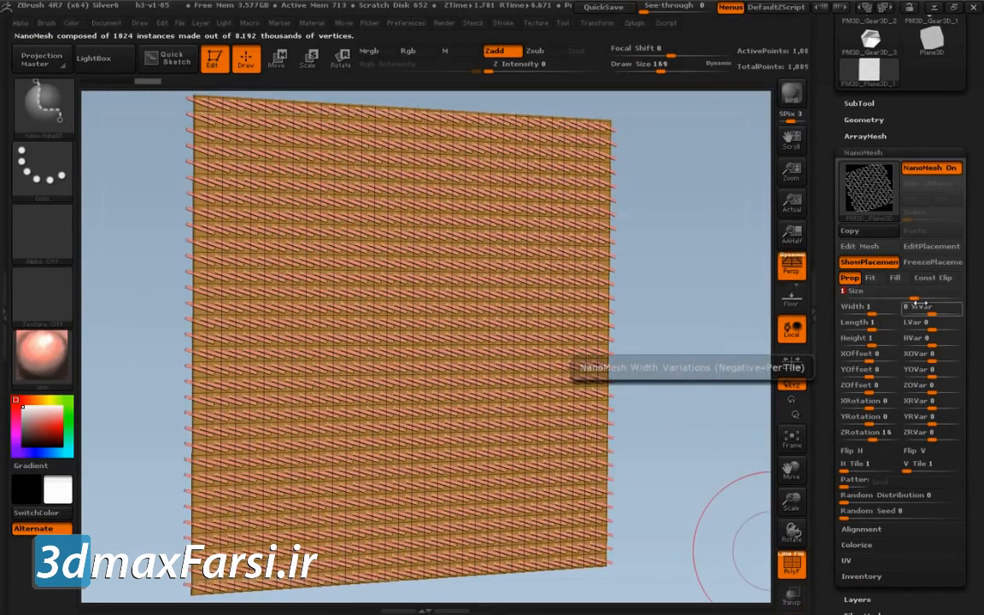
pyautogui.moveTo(722, 468); pyautogui.dragTo(718, 492)
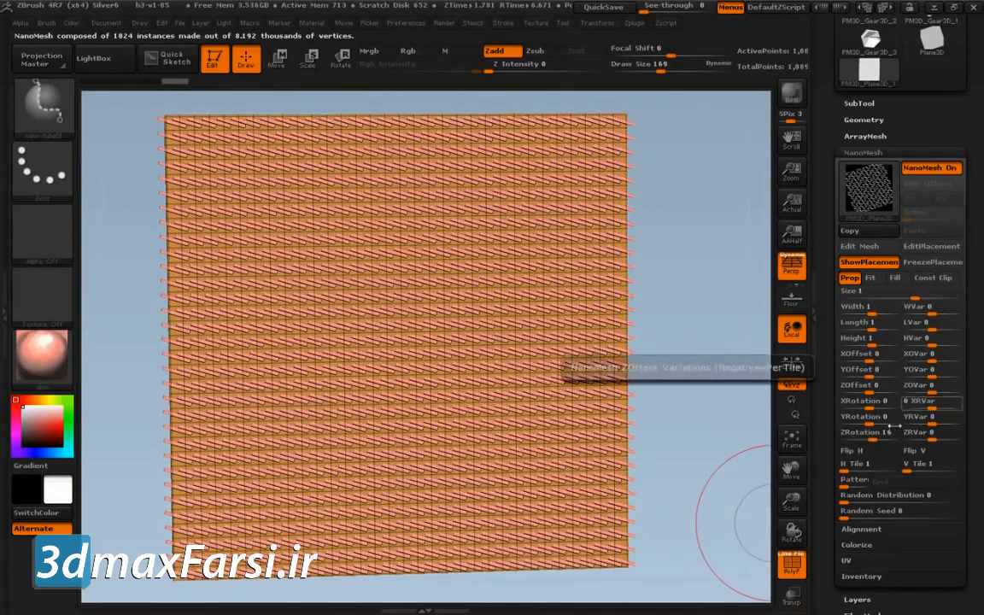
# Set the NanoMesh ZRotation to 0 and switch the instances' placement mode from proportional to Fit
pyautogui.click(873, 436)
pyautogui.write('10')
pyautogui.moveTo(876, 441); pyautogui.dragTo(873, 440)
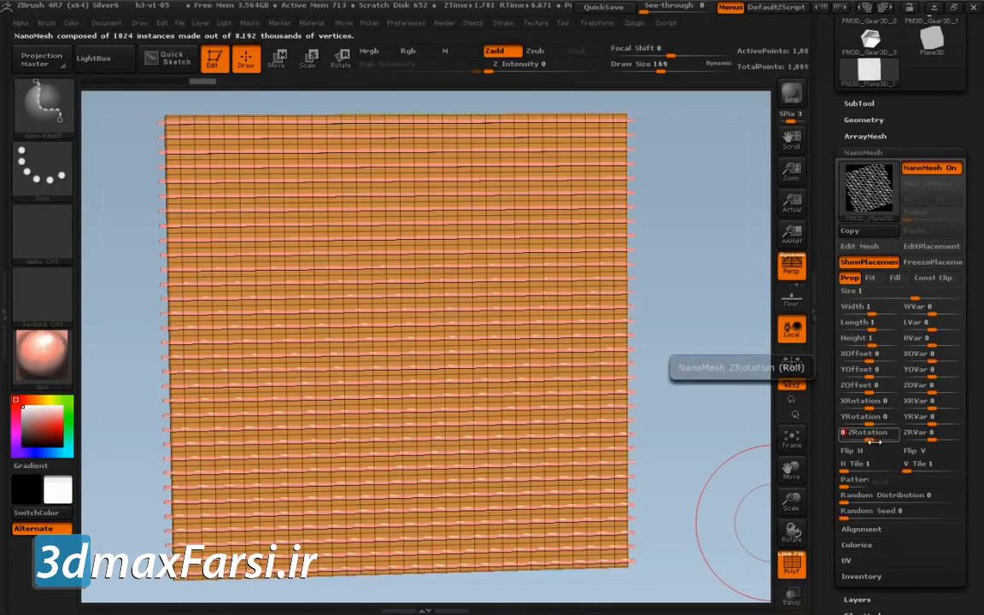
pyautogui.click(872, 279)
pyautogui.moveTo(732, 364); pyautogui.dragTo(726, 428)
pyautogui.hotkey('shift', 'f')
pyautogui.moveTo(736, 385); pyautogui.dragTo(756, 436)
pyautogui.hotkey('shift', 'f')
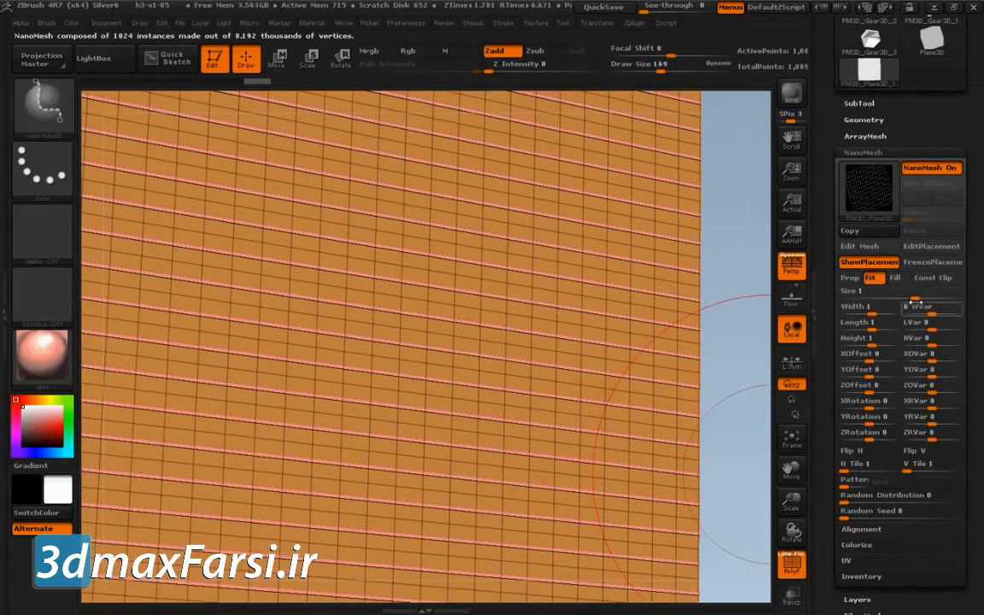
# Try a smaller NanoMesh size of about 0.68 and set the size back to 1
pyautogui.moveTo(914, 297); pyautogui.dragTo(910, 297)
pyautogui.hotkey('ctrl', 'shift')
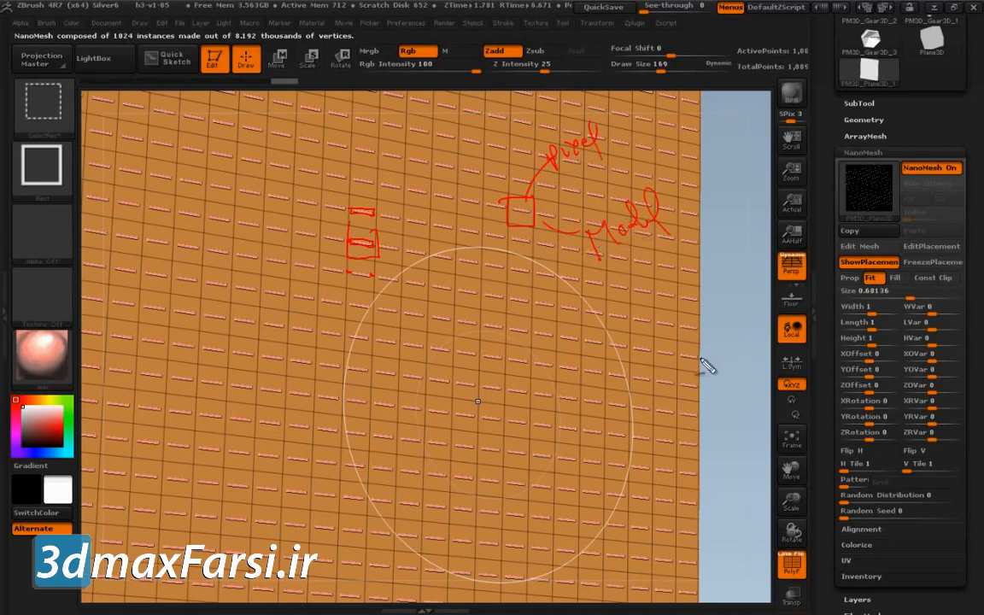
pyautogui.press('Escape')
pyautogui.moveTo(731, 365); pyautogui.dragTo(755, 369)
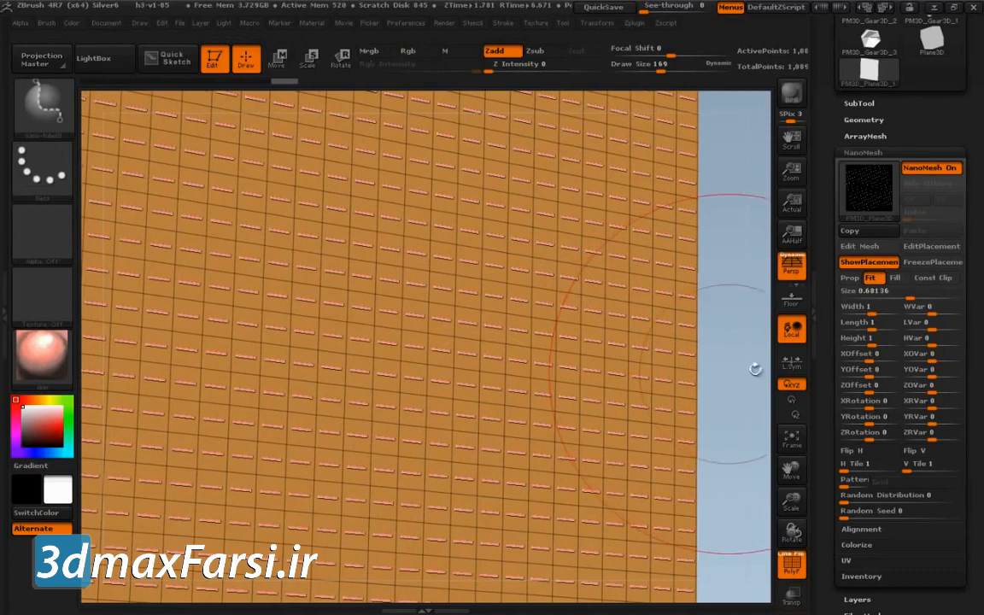
pyautogui.moveTo(912, 296); pyautogui.dragTo(915, 296)
pyautogui.click(911, 295)
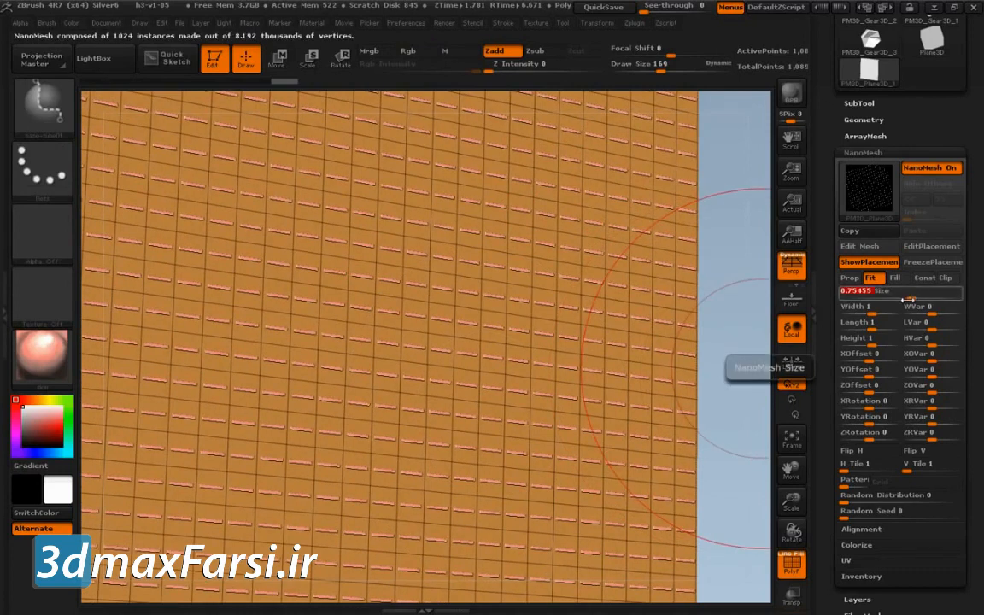
pyautogui.write('1')
pyautogui.keyDown('alt'); pyautogui.moveTo(743, 473); pyautogui.dragTo(713, 452); pyautogui.keyUp('alt')
# Open the NanoMesh alignment settings and set the instances to Align To Normal
pyautogui.click(871, 530)
pyautogui.moveTo(821, 508); pyautogui.dragTo(804, 281)
pyautogui.click(894, 315)
pyautogui.keyDown('alt'); pyautogui.moveTo(747, 410); pyautogui.dragTo(725, 446); pyautogui.keyUp('alt')
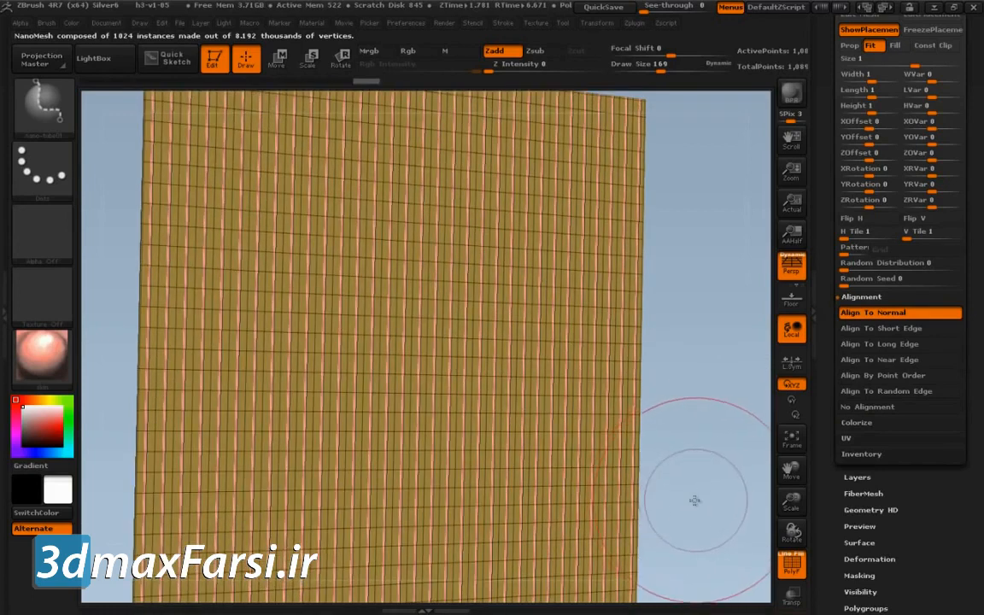
# Try the Long Edge, Near Edge, Point Order and Random Edge alignments, and return the instances to Align To Normal
pyautogui.click(893, 343)
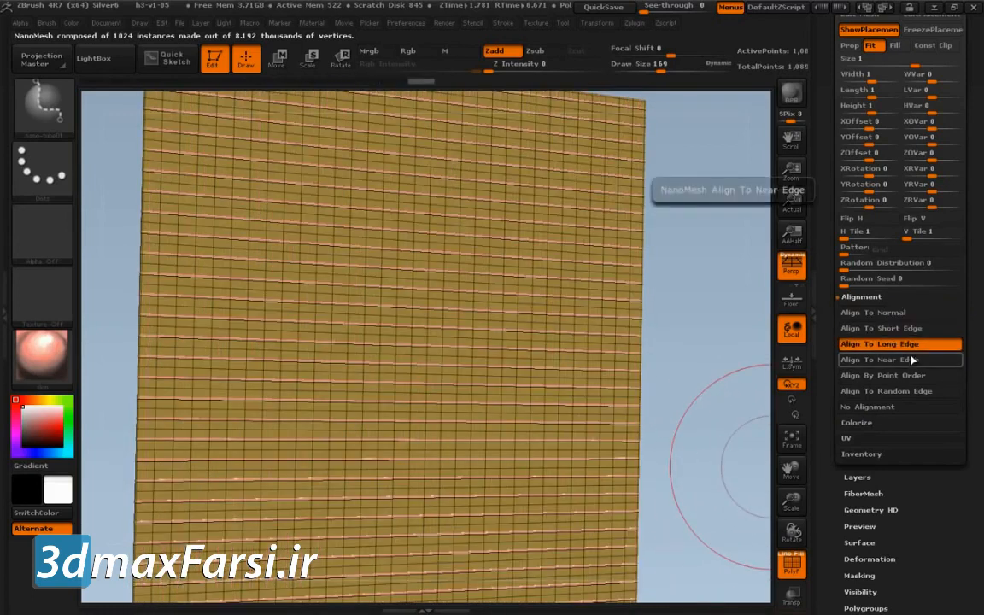
pyautogui.click(911, 360)
pyautogui.click(909, 375)
pyautogui.click(908, 390)
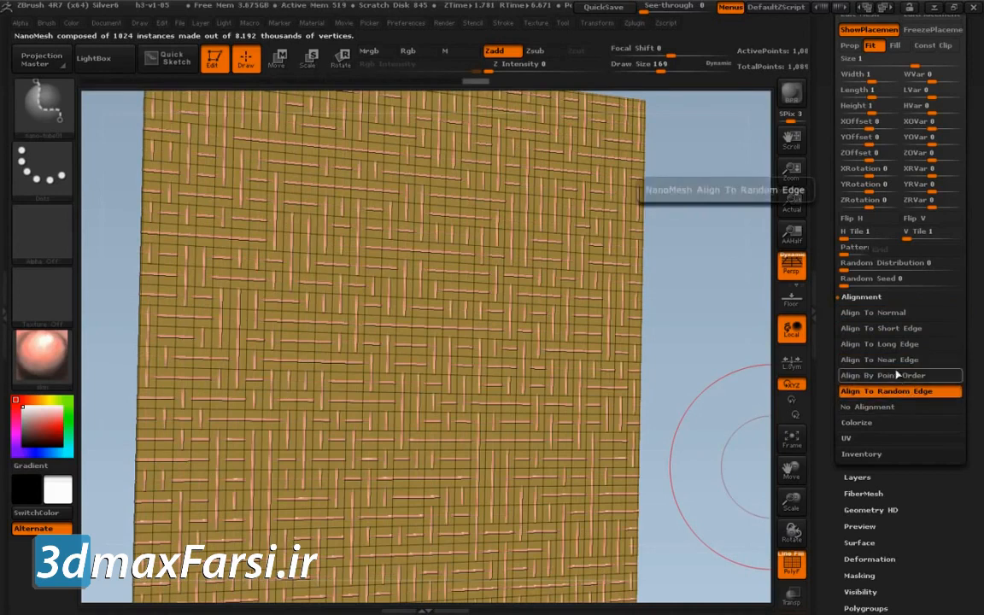
pyautogui.click(893, 314)
pyautogui.moveTo(726, 397); pyautogui.dragTo(758, 531)
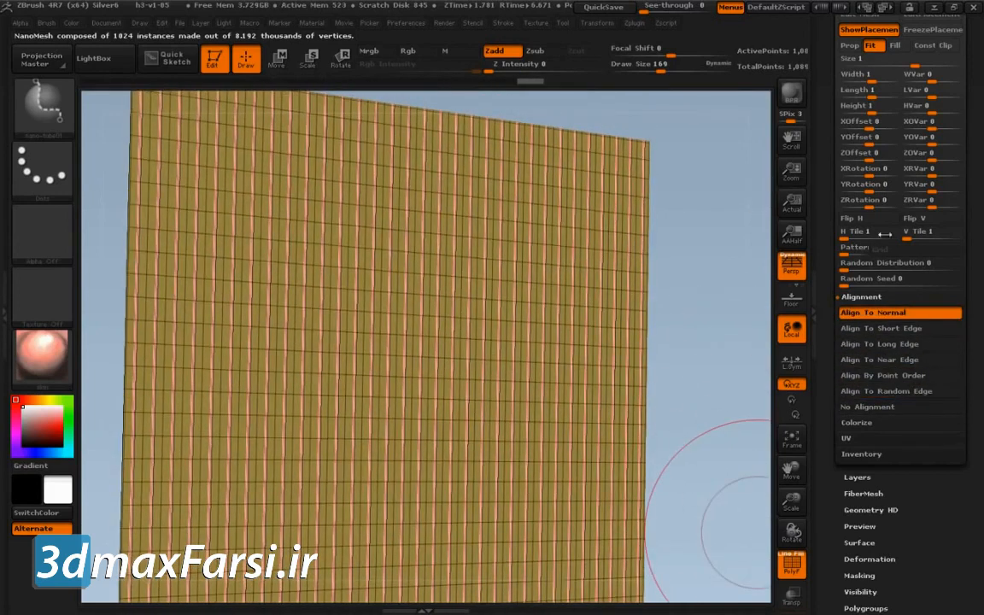
# Set the NanoMesh ZRotation to 45 and the instance size to about 1.46
pyautogui.moveTo(874, 205); pyautogui.dragTo(889, 202)
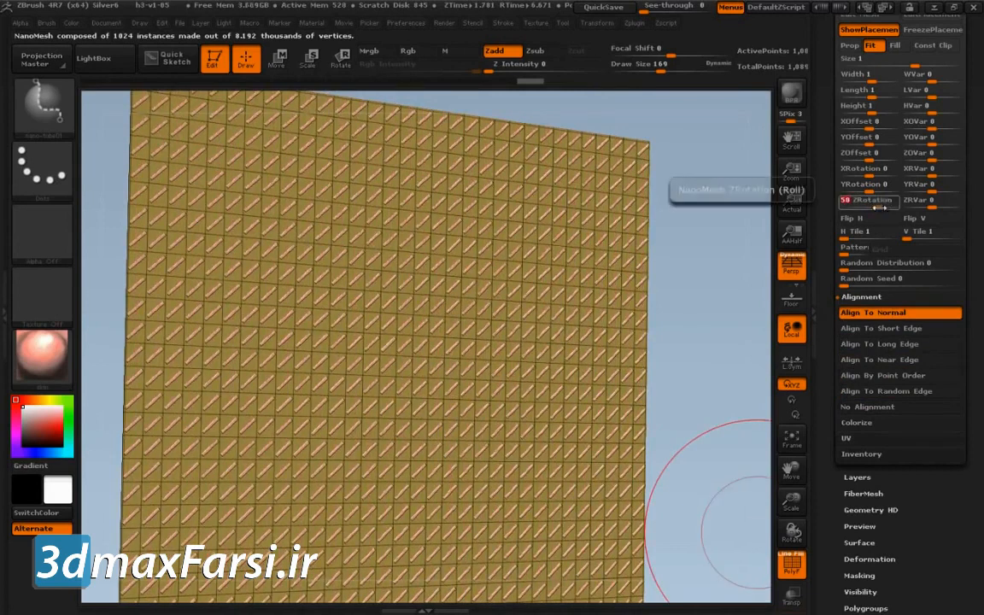
pyautogui.write('5')
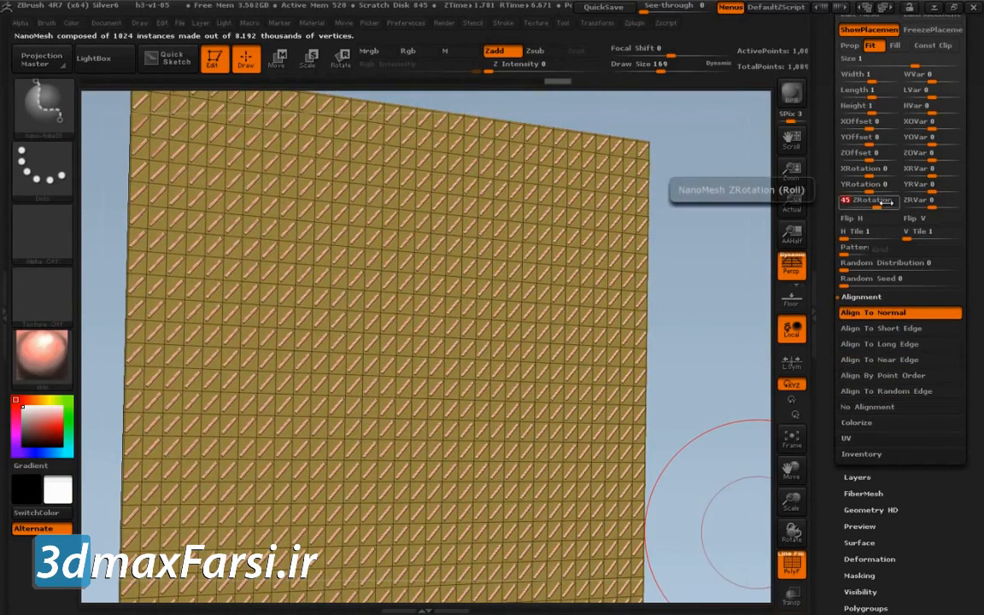
pyautogui.moveTo(915, 61)
pyautogui.mouseDown()
pyautogui.moveTo(927, 64)
pyautogui.moveTo(917, 81)
pyautogui.mouseUp()
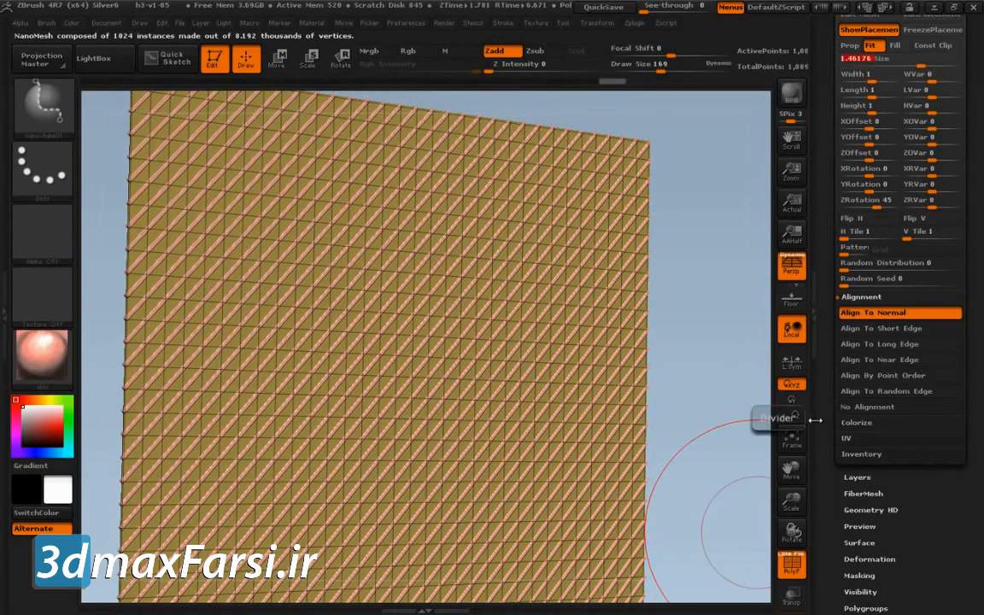
# Set the instances' X, Y and Z offsets to about -0.036, 0.17 and 0.41, with offset variations of 20, 94 and 73
pyautogui.moveTo(870, 153); pyautogui.dragTo(860, 127)
pyautogui.moveTo(931, 127); pyautogui.dragTo(955, 143)
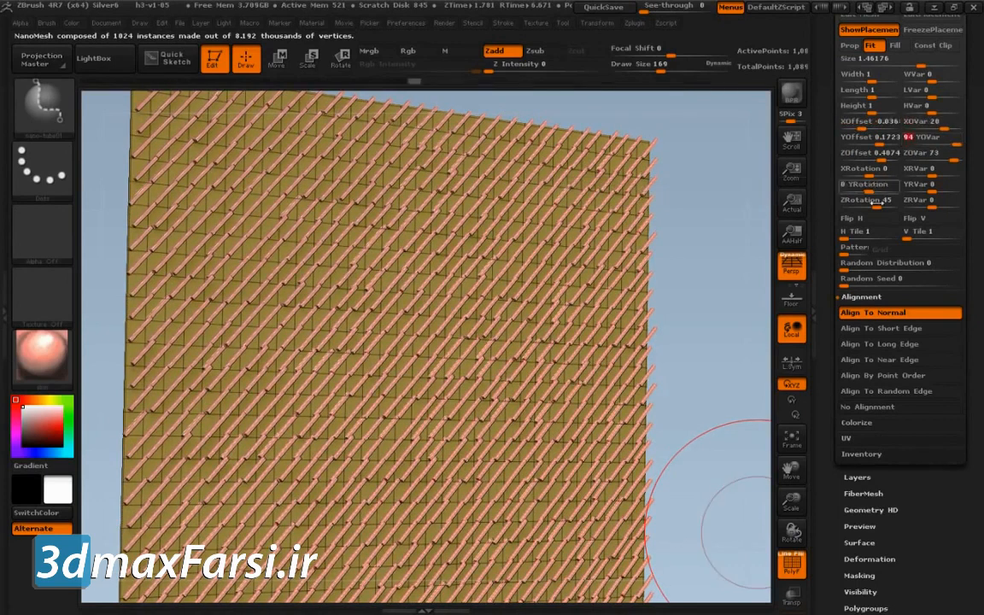
# Set the instances' X, Y and Z rotations to 60, 23 and 29 with variations of 100, 100 and 29, and hide the wireframe
pyautogui.moveTo(873, 184); pyautogui.dragTo(959, 176)
pyautogui.keyDown('alt'); pyautogui.moveTo(696, 338); pyautogui.dragTo(680, 307); pyautogui.keyUp('alt')
pyautogui.moveTo(720, 384); pyautogui.dragTo(727, 361)
pyautogui.moveTo(835, 262); pyautogui.dragTo(835, 349)
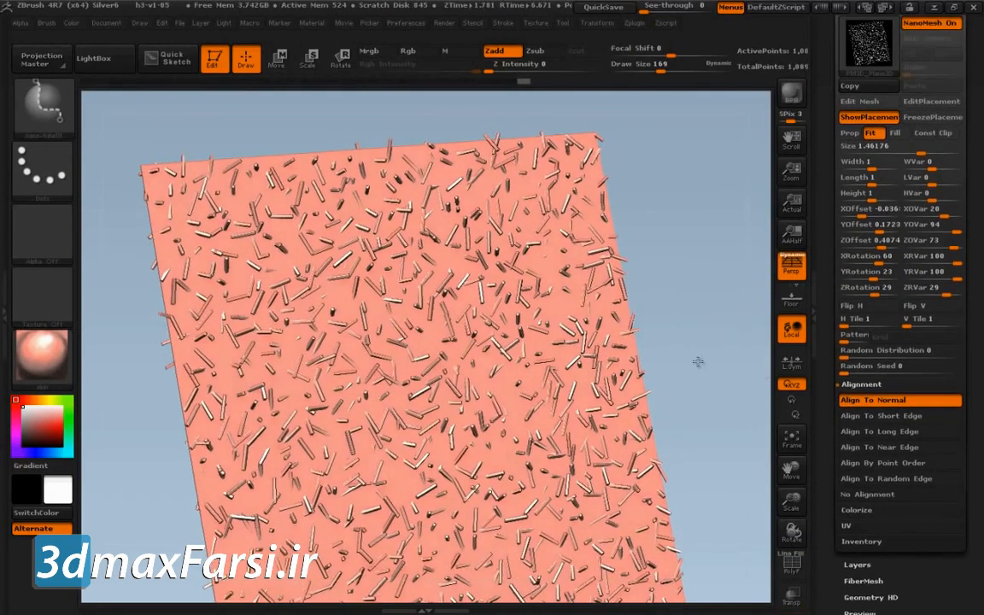
pyautogui.moveTo(705, 358); pyautogui.dragTo(708, 342)
# Reduce the NanoMesh size to about 0.44 and raise Random Distribution to about 35.2
pyautogui.moveTo(921, 152); pyautogui.dragTo(896, 155)
pyautogui.moveTo(852, 356); pyautogui.dragTo(843, 352)
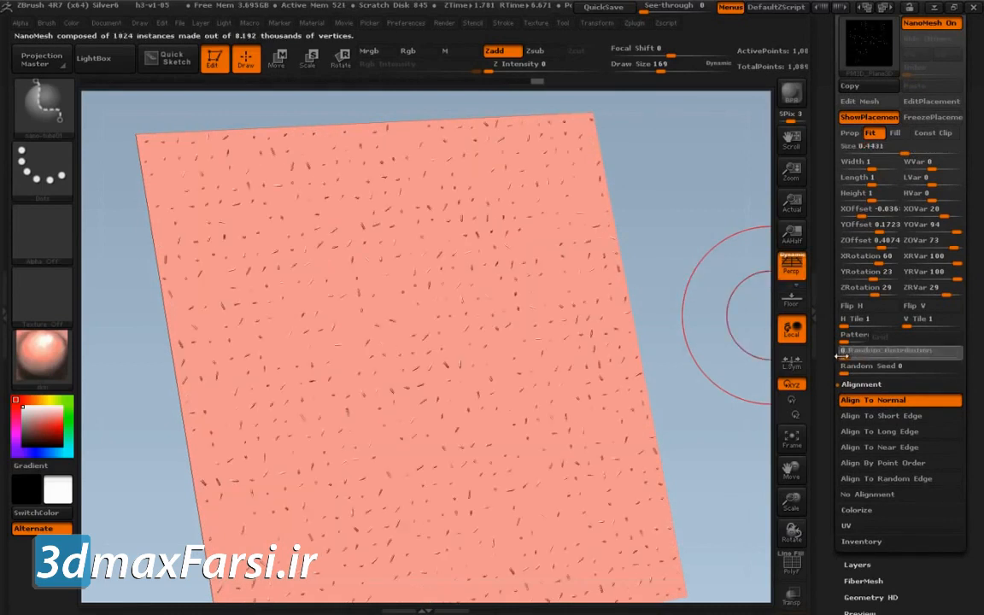
pyautogui.hotkey('ctrl', 'shift')
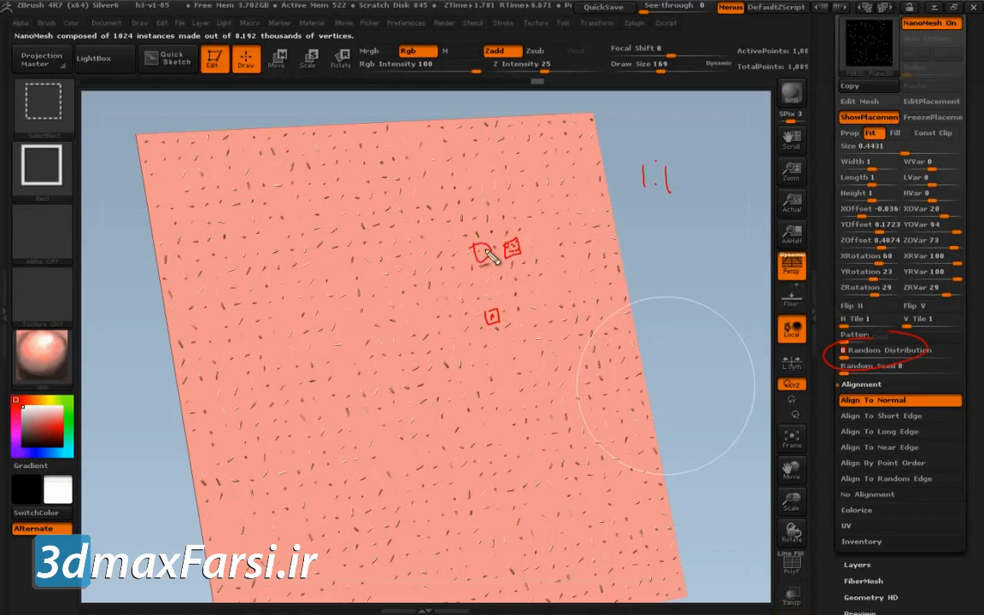
pyautogui.press('Escape')
pyautogui.moveTo(848, 351); pyautogui.dragTo(903, 352)
pyautogui.moveTo(728, 434); pyautogui.dragTo(714, 380)
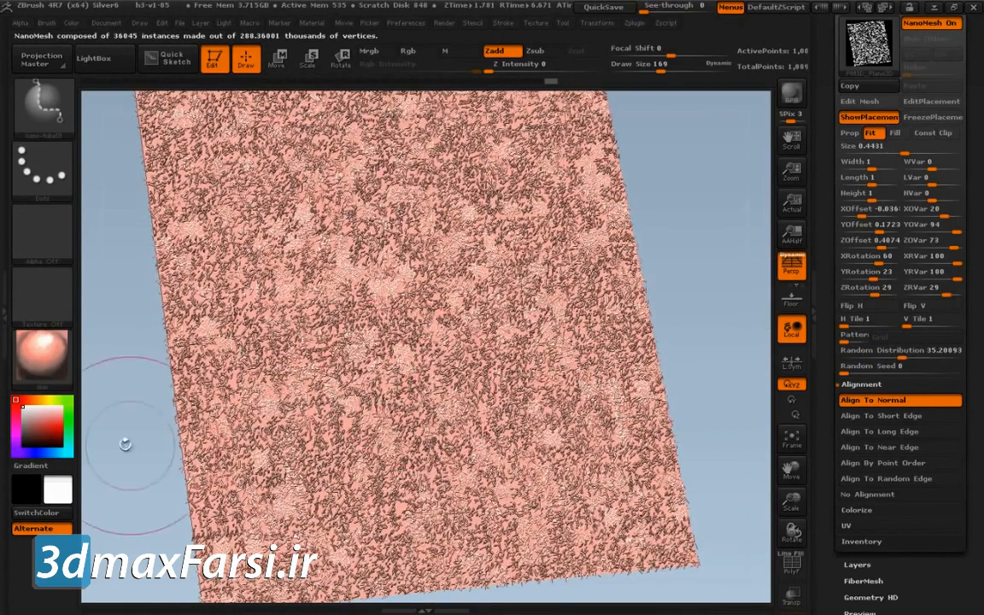
# Apply the MatCap Gray material to the plane and its instances
pyautogui.click(71, 364)
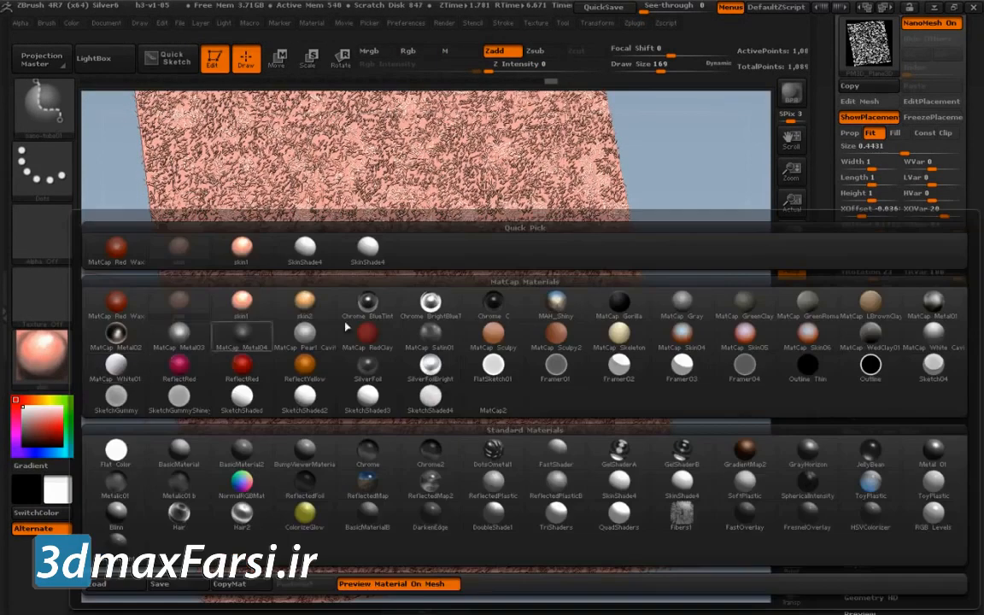
pyautogui.click(688, 304)
pyautogui.moveTo(725, 340); pyautogui.dragTo(733, 318)
# Set the instances' width, length and height to about 4.62, 3.53 and 5.96, with variations of -50, -43 and -100
pyautogui.moveTo(864, 194); pyautogui.dragTo(912, 167)
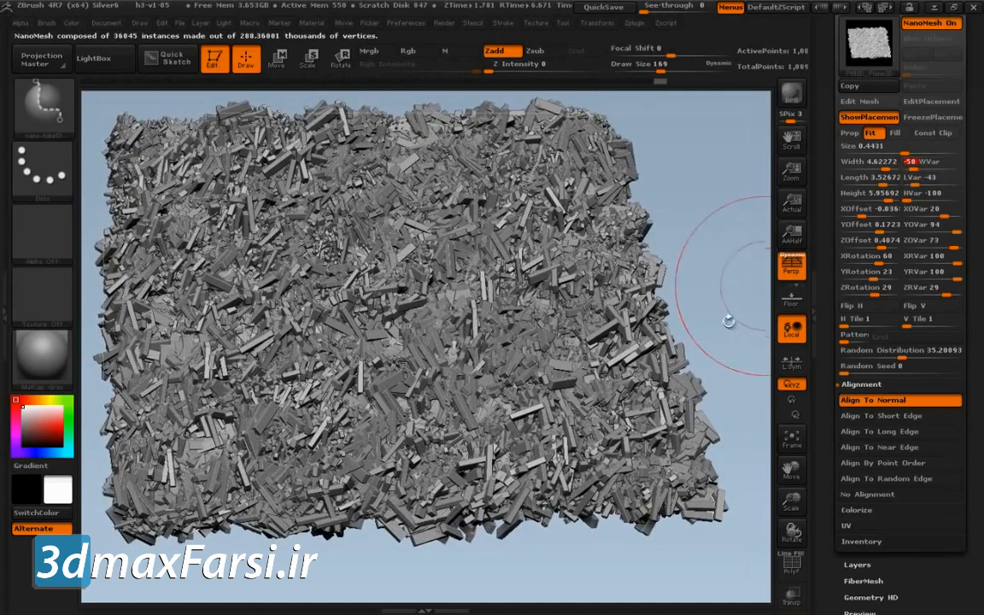
pyautogui.moveTo(713, 296); pyautogui.dragTo(749, 301)
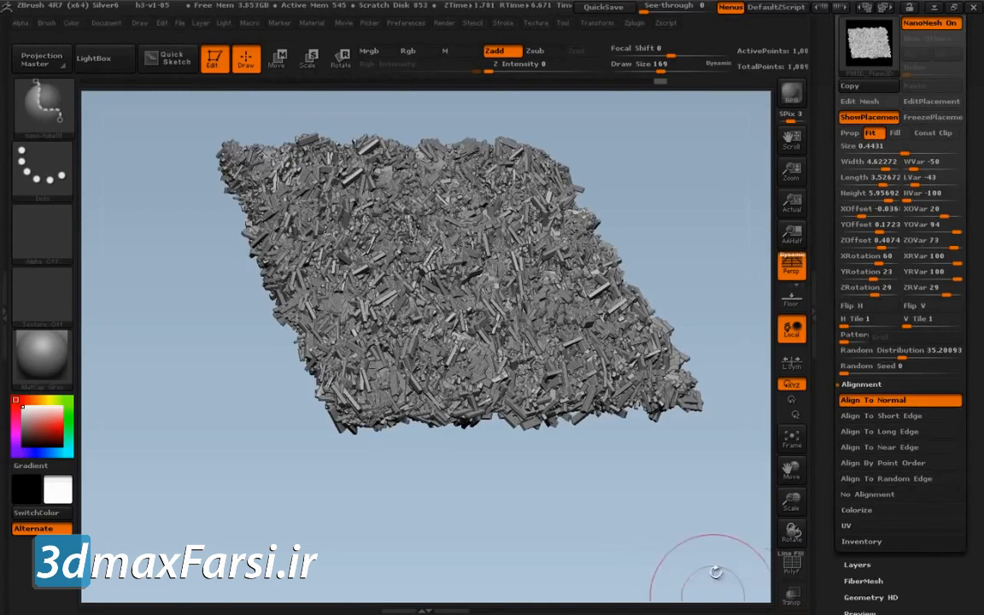
pyautogui.moveTo(692, 529); pyautogui.dragTo(711, 514)
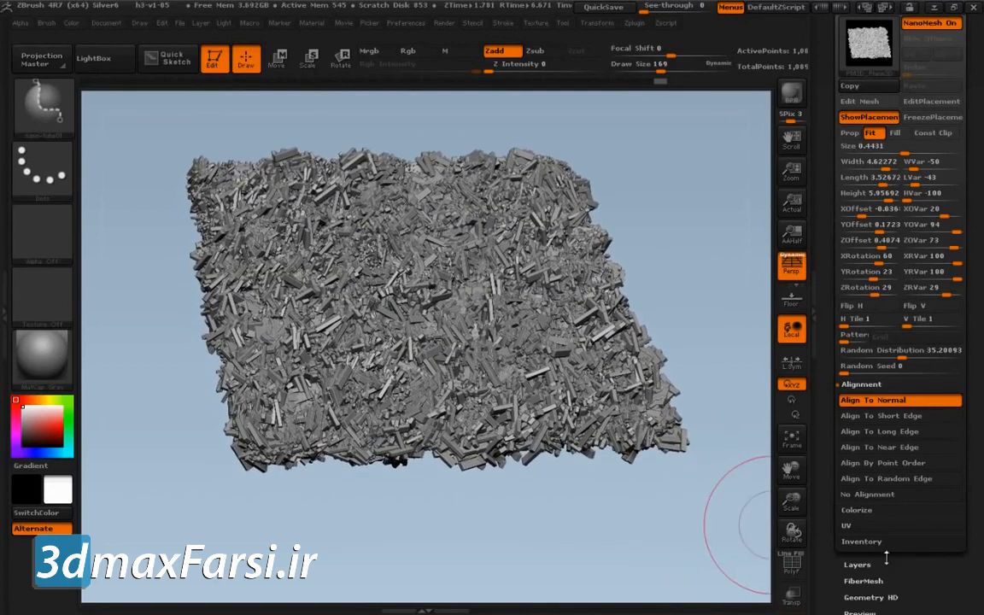
# Open the NanoMesh inventory and convert the instances into real geometry with One To Mesh
pyautogui.click(872, 541)
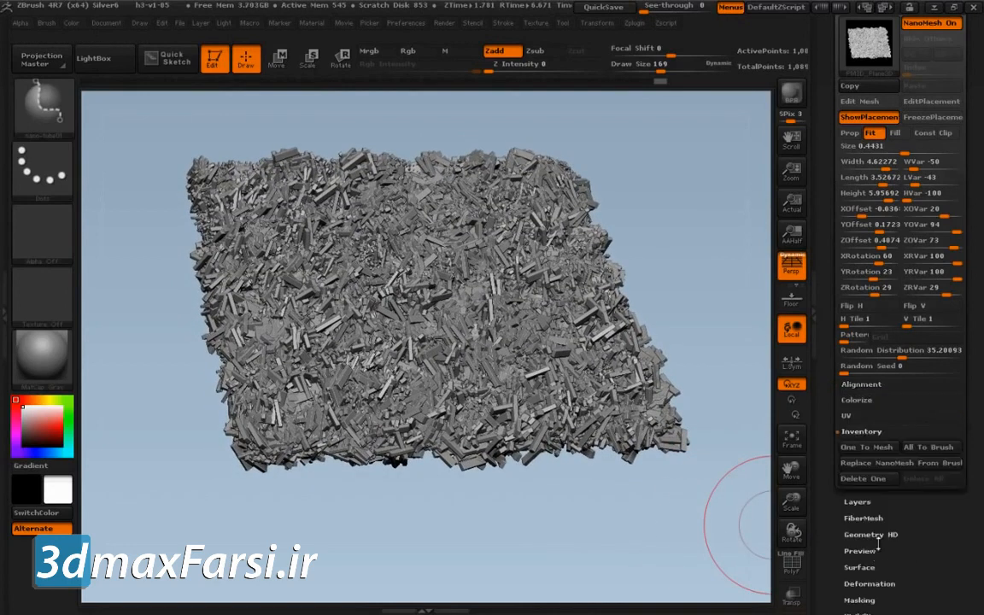
pyautogui.click(876, 448)
pyautogui.moveTo(725, 503); pyautogui.dragTo(720, 326)
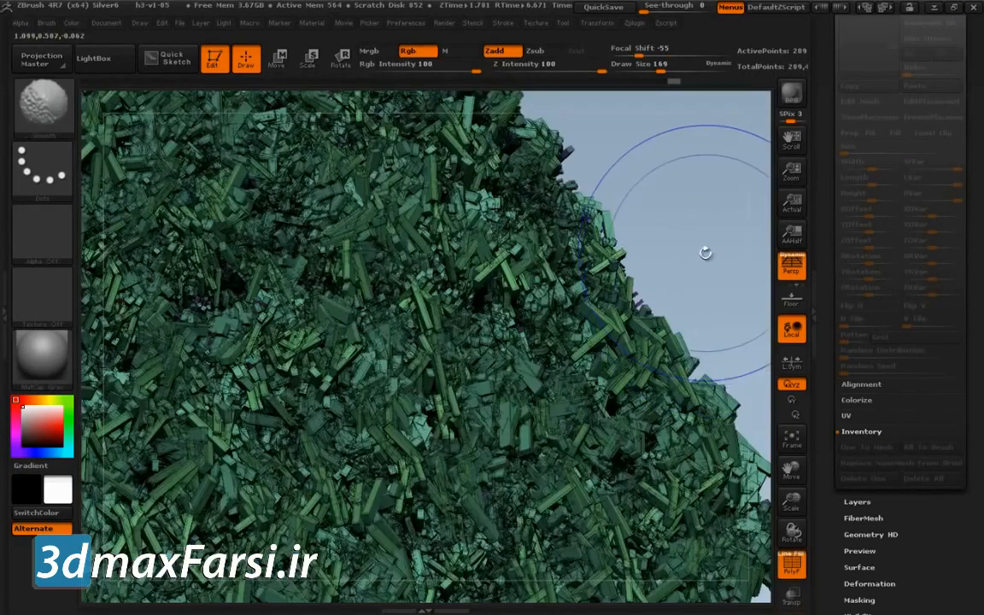
# Isolate the base plane's polygroup to examine its wireframe, and bring the converted instances back into view
pyautogui.hotkey('ctrl', 'shift')
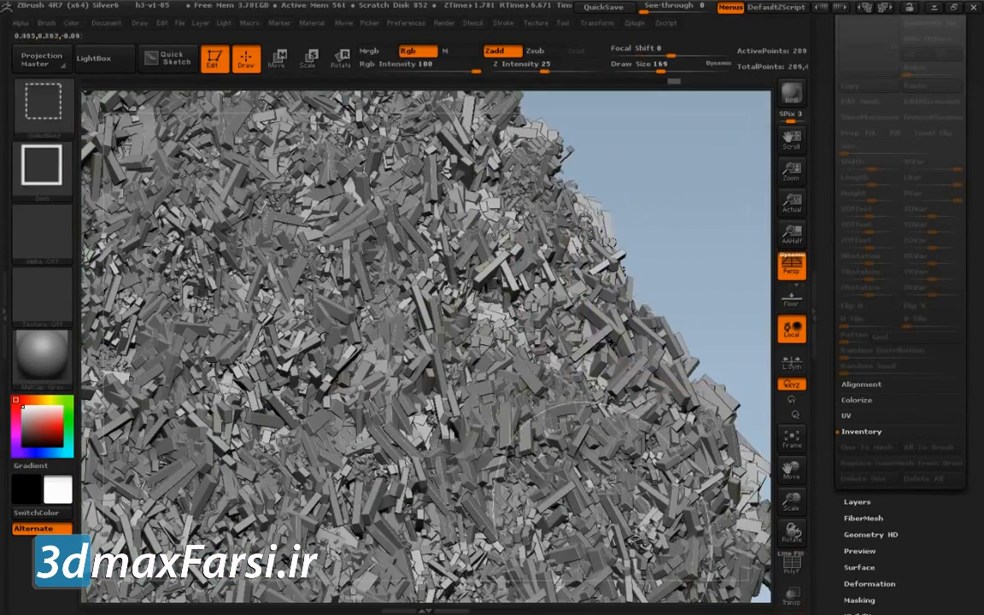
pyautogui.keyDown('ctrl'); pyautogui.keyDown('shift'); pyautogui.click(493, 363); pyautogui.keyUp('shift'); pyautogui.keyUp('ctrl')
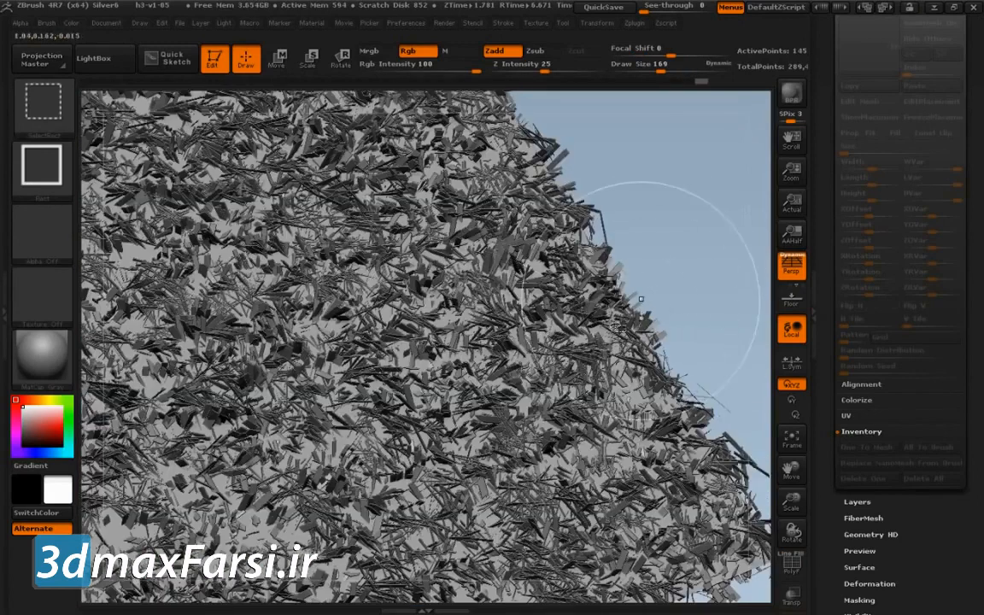
pyautogui.keyDown('ctrl'); pyautogui.keyDown('shift'); pyautogui.click(518, 340); pyautogui.keyUp('shift'); pyautogui.keyUp('ctrl')
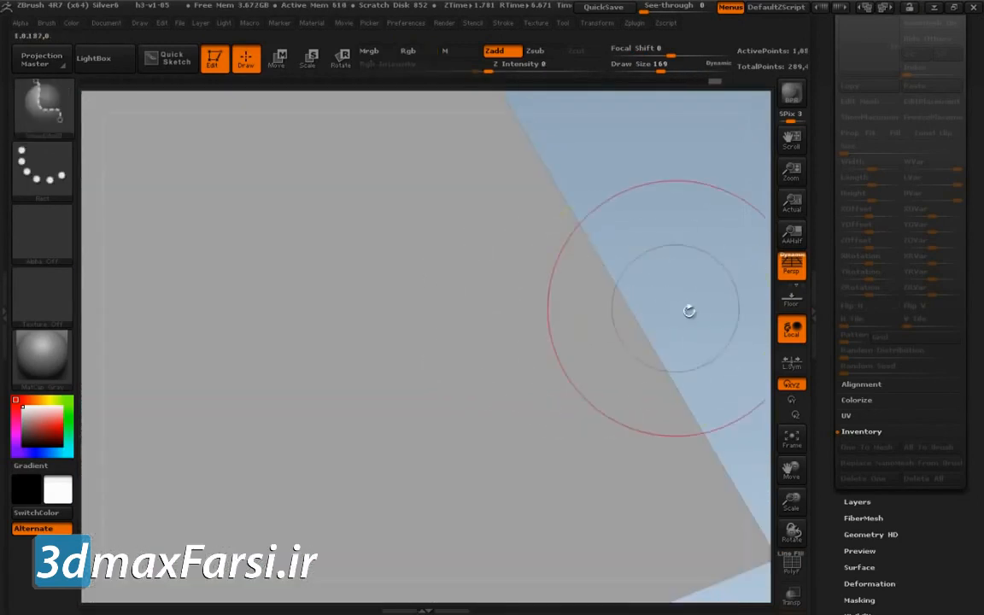
pyautogui.press('f')
pyautogui.moveTo(615, 245)
pyautogui.mouseDown()
pyautogui.moveTo(676, 345)
pyautogui.moveTo(700, 239)
pyautogui.moveTo(688, 303)
pyautogui.moveTo(693, 351)
pyautogui.mouseUp()
pyautogui.hotkey('shift', 'f')
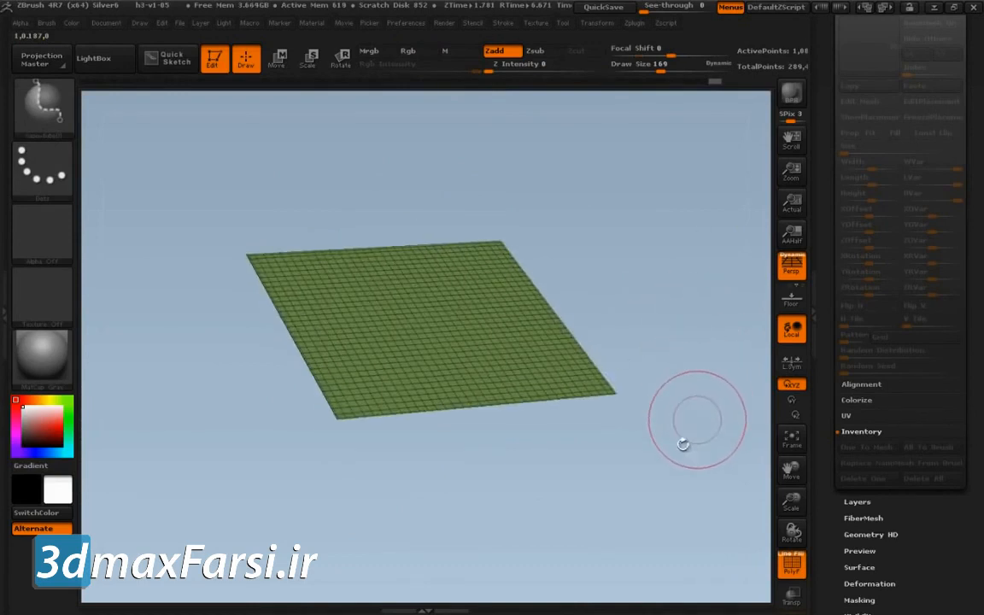
pyautogui.keyDown('ctrl'); pyautogui.keyDown('shift'); pyautogui.moveTo(623, 308); pyautogui.dragTo(571, 179); pyautogui.keyUp('shift'); pyautogui.keyUp('ctrl')
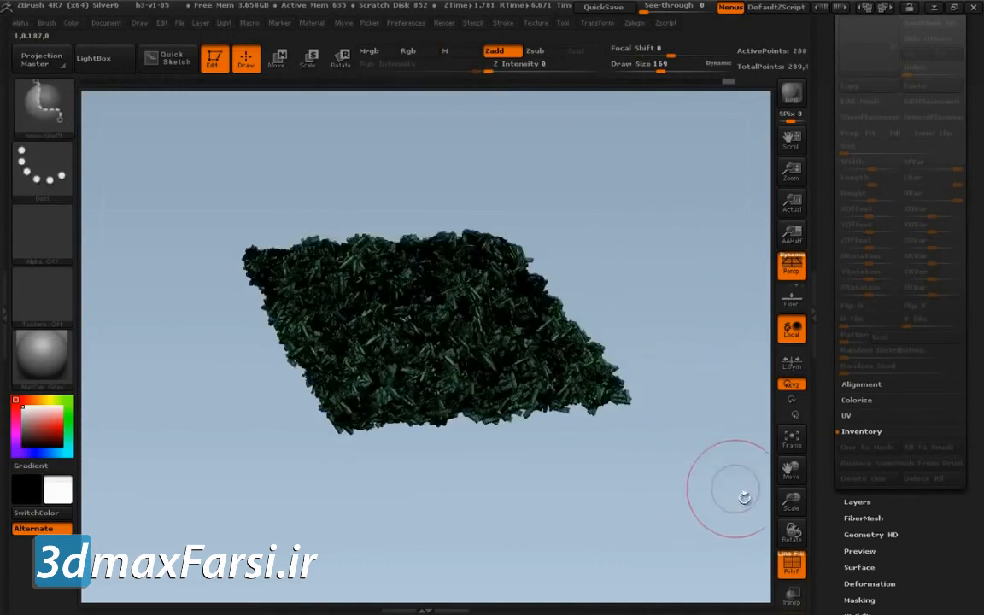
pyautogui.hotkey('shift', 'f')
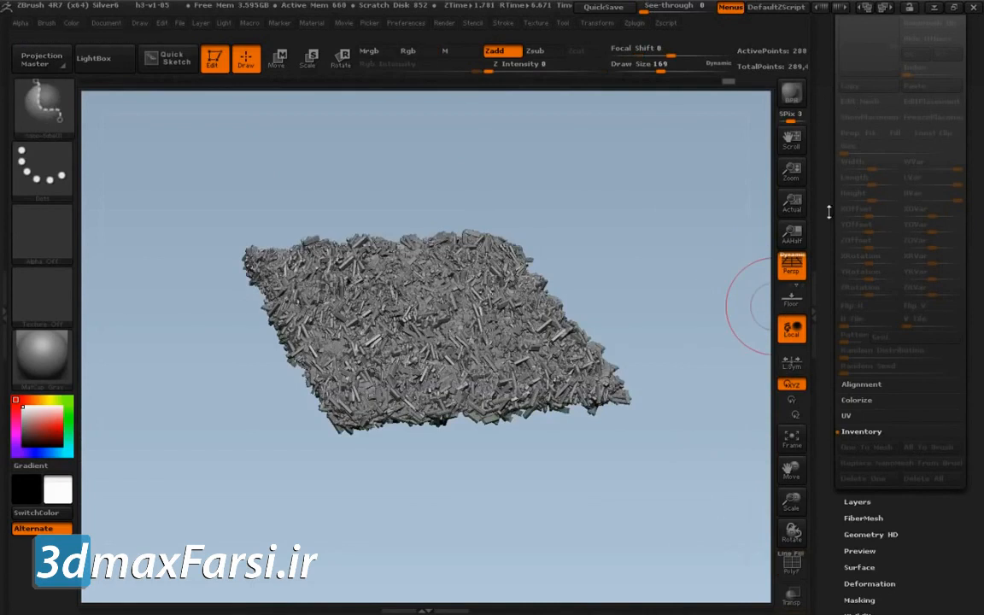
# Open the Modify Topology options in the converted mesh's geometry settings
pyautogui.moveTo(830, 211); pyautogui.dragTo(843, 97)
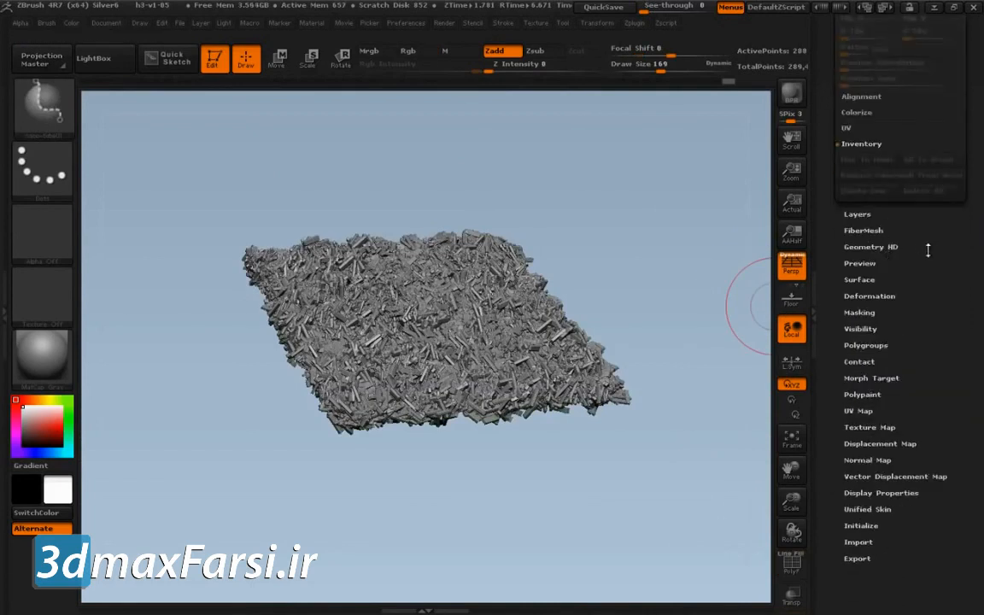
pyautogui.moveTo(826, 197); pyautogui.dragTo(842, 328)
pyautogui.click(867, 278)
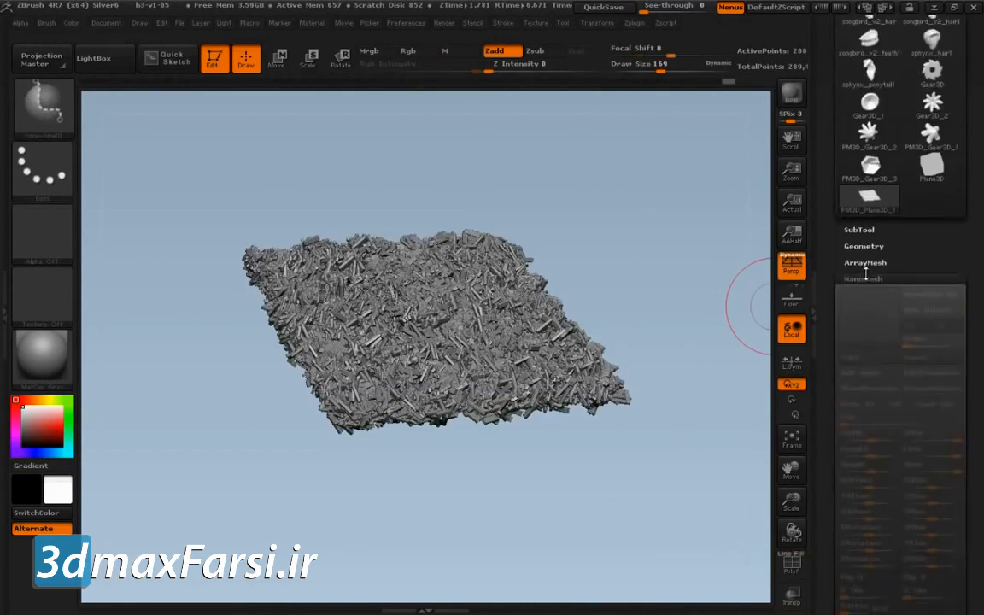
pyautogui.click(864, 246)
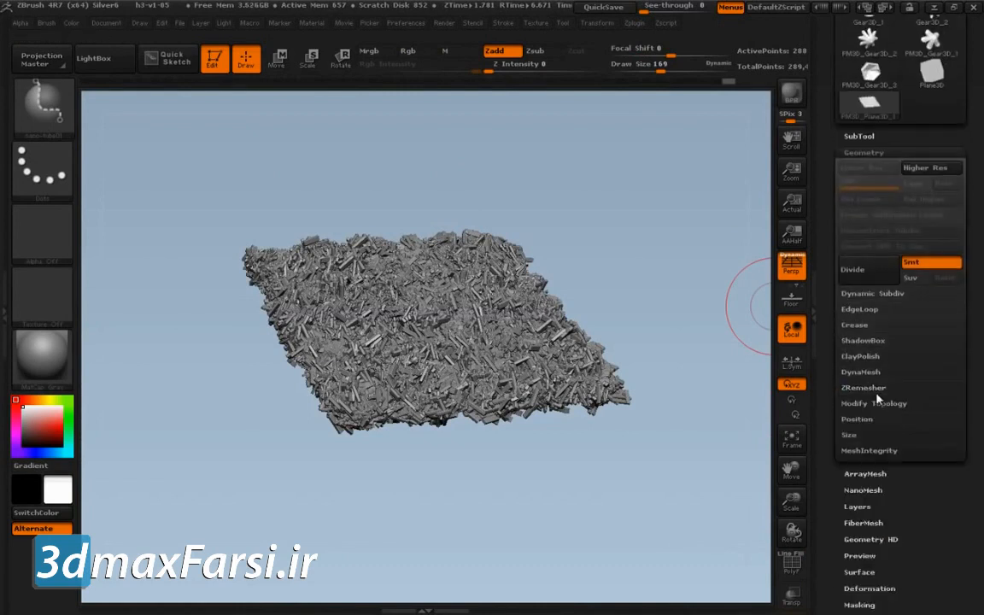
pyautogui.click(873, 403)
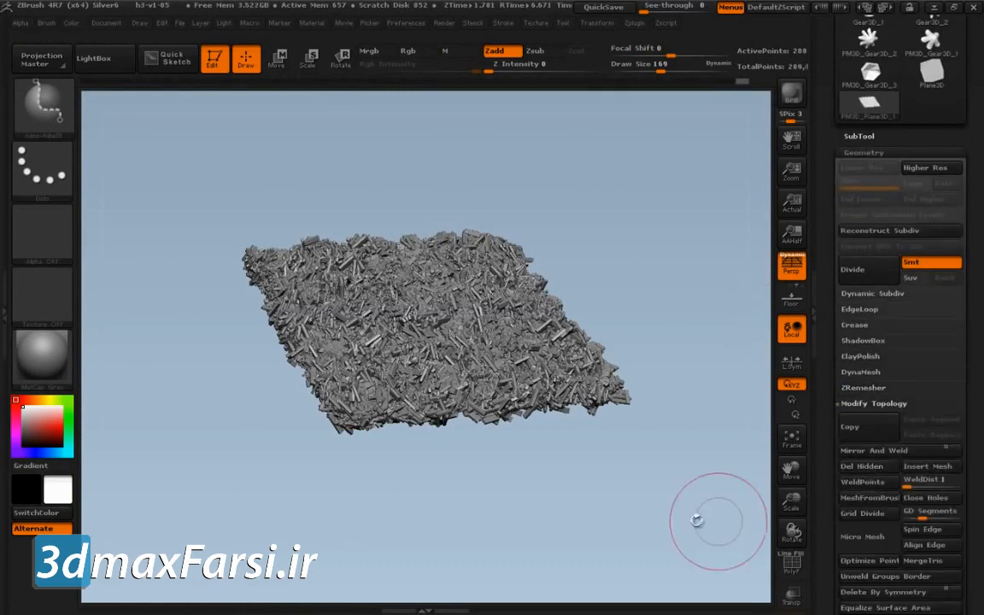
# Choose the Move brush at a draw size of about 269 and smooth several areas of the converted pieces
pyautogui.moveTo(725, 524); pyautogui.dragTo(620, 420)
pyautogui.press('s')
pyautogui.moveTo(521, 362); pyautogui.dragTo(534, 362)
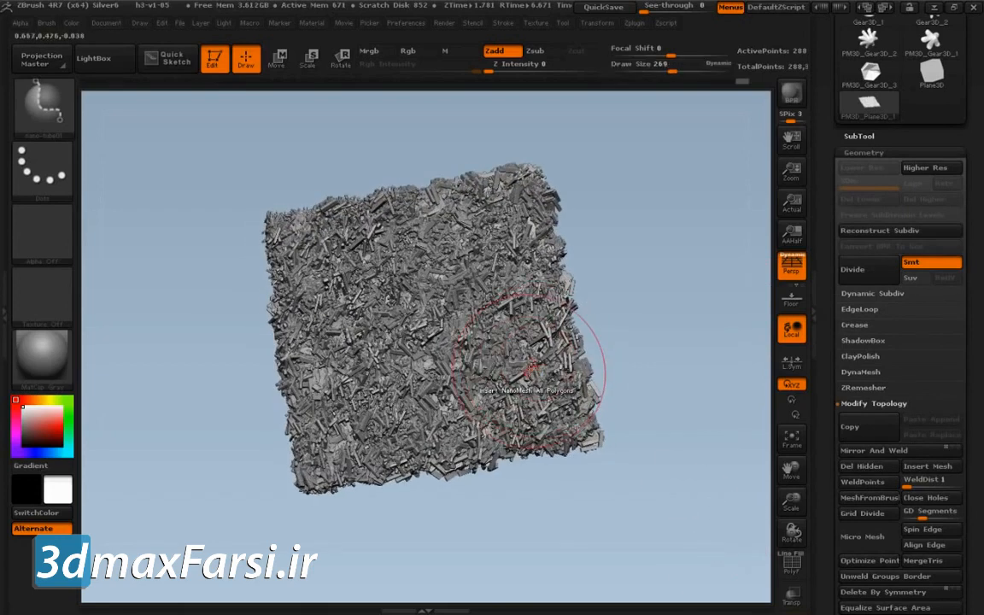
pyautogui.press('b')
pyautogui.press('m')
pyautogui.press('v')
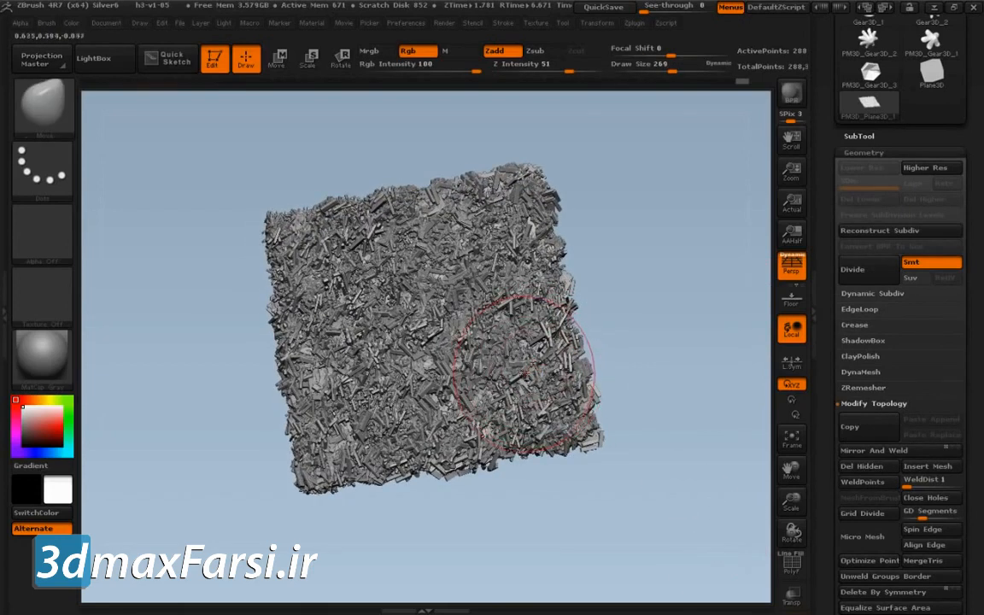
pyautogui.keyDown('shift'); pyautogui.click(524, 374); pyautogui.keyUp('shift')
pyautogui.keyDown('shift'); pyautogui.click(419, 377); pyautogui.keyUp('shift')
pyautogui.keyDown('shift'); pyautogui.moveTo(436, 321); pyautogui.dragTo(495, 270); pyautogui.keyUp('shift')
pyautogui.moveTo(374, 278)
pyautogui.keyDown('shift'); pyautogui.mouseDown()
pyautogui.moveTo(345, 269)
pyautogui.moveTo(490, 241)
pyautogui.moveTo(555, 325)
pyautogui.moveTo(470, 432)
pyautogui.moveTo(359, 393)
pyautogui.mouseUp(); pyautogui.keyUp('shift')
# Inflate the pieces around the plane's centre with the Inflat brush at a draw size of about 370
pyautogui.press('b')
pyautogui.press('i')
pyautogui.press('n')
pyautogui.press('s')
pyautogui.moveTo(653, 425); pyautogui.dragTo(665, 425)
pyautogui.moveTo(577, 416)
pyautogui.mouseDown()
pyautogui.moveTo(532, 389)
pyautogui.moveTo(410, 380)
pyautogui.moveTo(437, 278)
pyautogui.moveTo(376, 252)
pyautogui.moveTo(395, 245)
pyautogui.moveTo(338, 272)
pyautogui.moveTo(440, 232)
pyautogui.moveTo(461, 244)
pyautogui.mouseUp()
pyautogui.moveTo(664, 385)
pyautogui.mouseDown()
pyautogui.moveTo(693, 403)
pyautogui.moveTo(699, 427)
pyautogui.mouseUp()
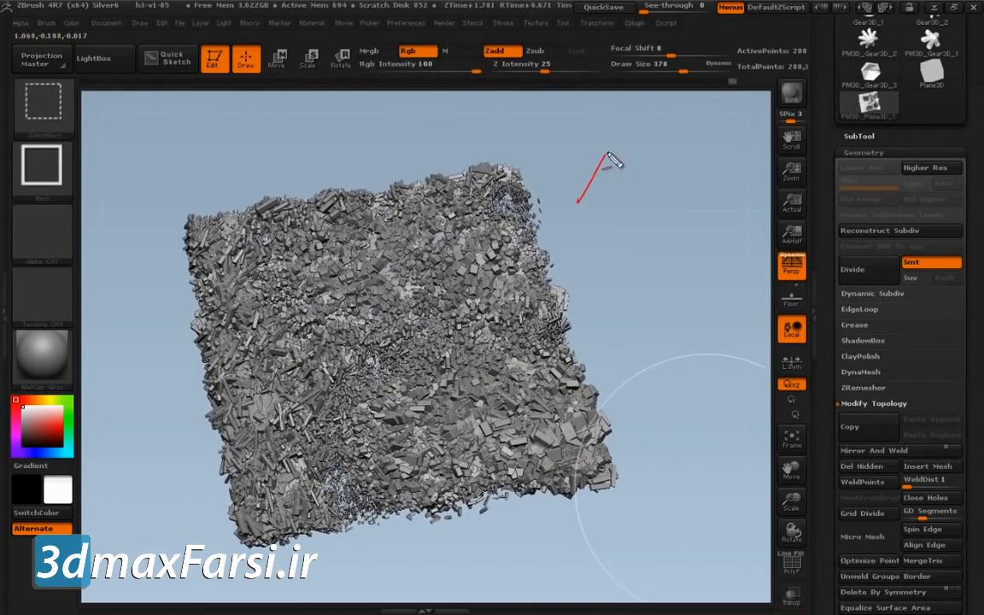
pyautogui.moveTo(662, 165); pyautogui.dragTo(574, 300)
pyautogui.moveTo(686, 129); pyautogui.dragTo(568, 325)
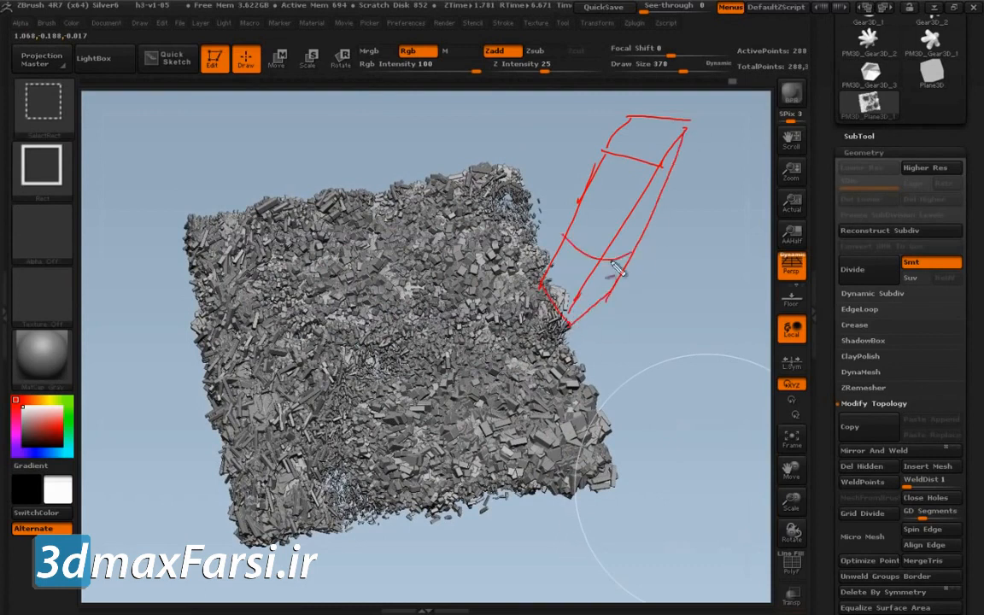
pyautogui.press('Escape')
pyautogui.moveTo(670, 405); pyautogui.dragTo(673, 404)
pyautogui.hotkey('ctrl', 'shift', 'd')
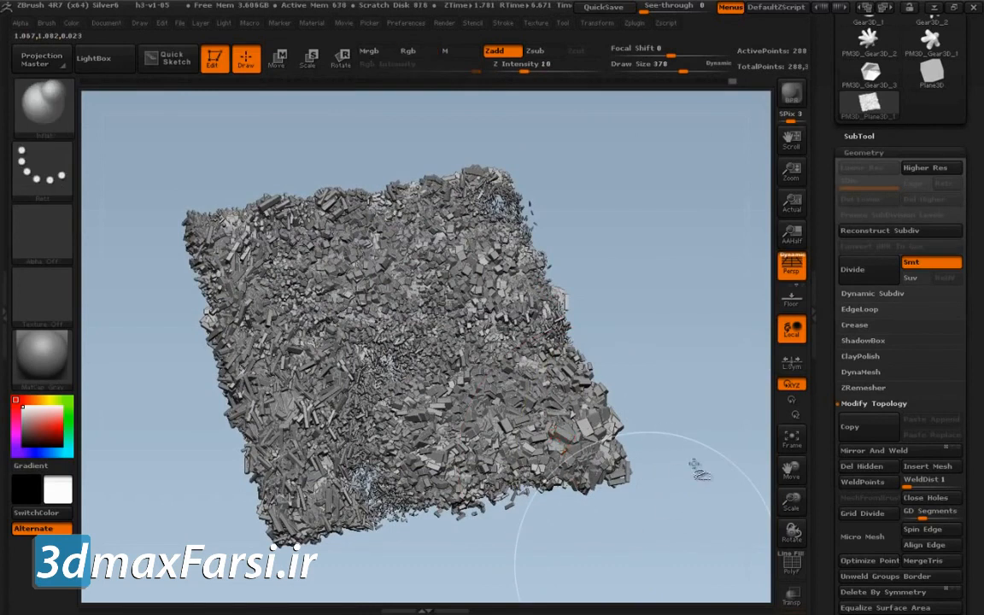
pyautogui.moveTo(641, 440); pyautogui.dragTo(680, 488)
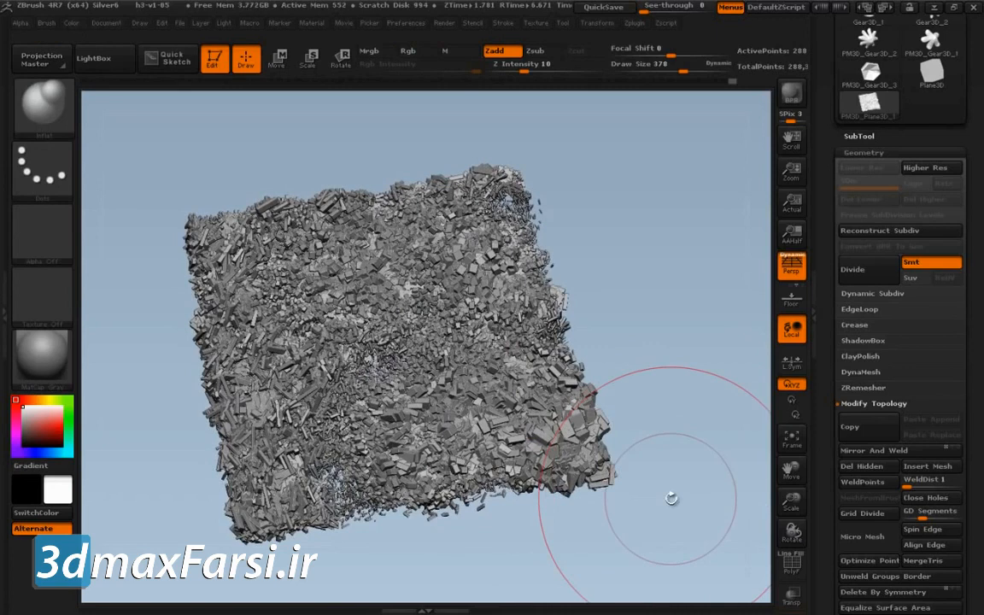
# Switch to the PM3D_Plane3D tool containing the flower-covered bust and view it from another angle
pyautogui.moveTo(828, 165); pyautogui.dragTo(875, 272)
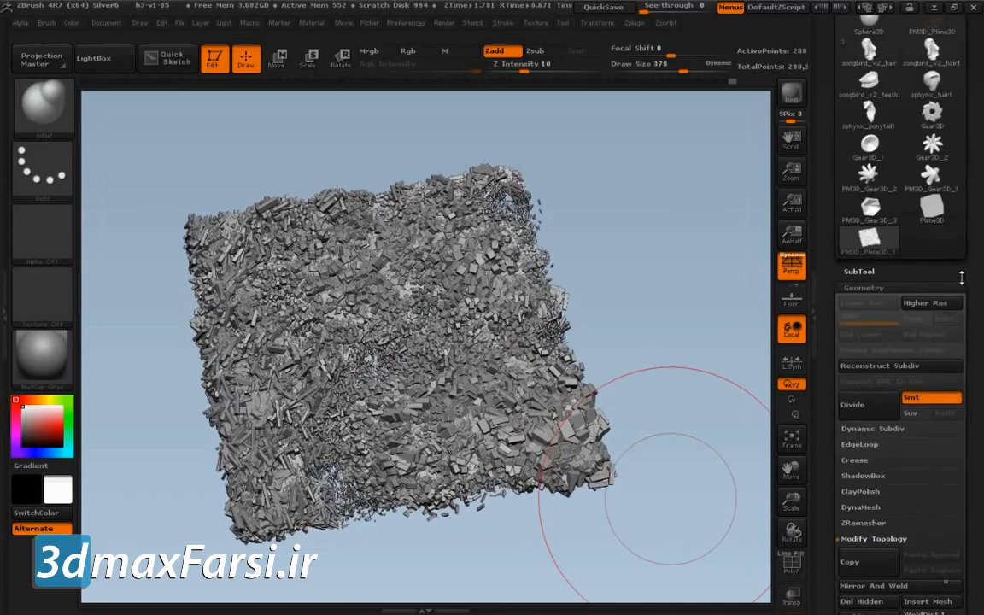
pyautogui.moveTo(963, 274); pyautogui.dragTo(962, 417)
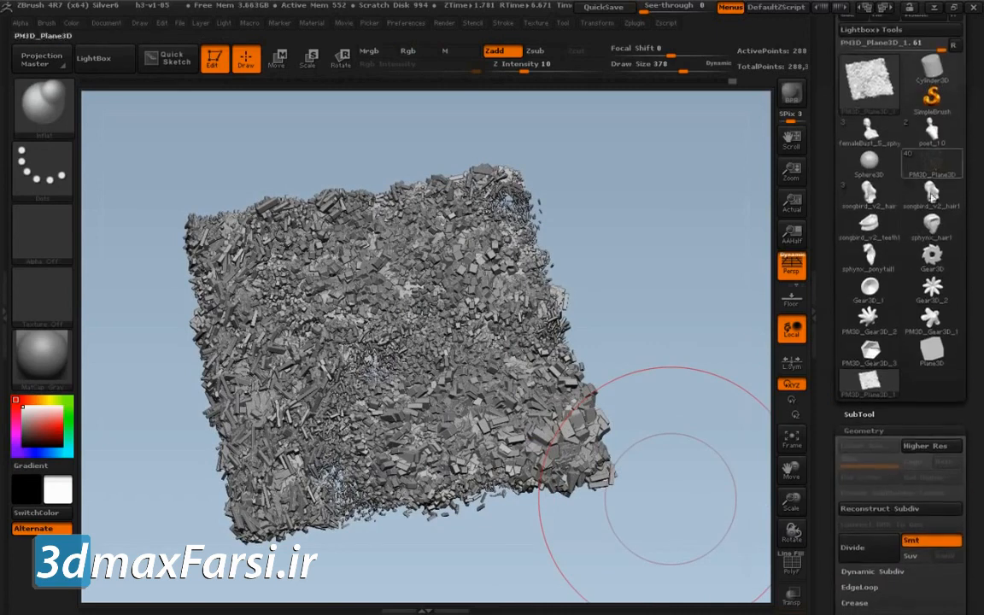
pyautogui.click(887, 134)
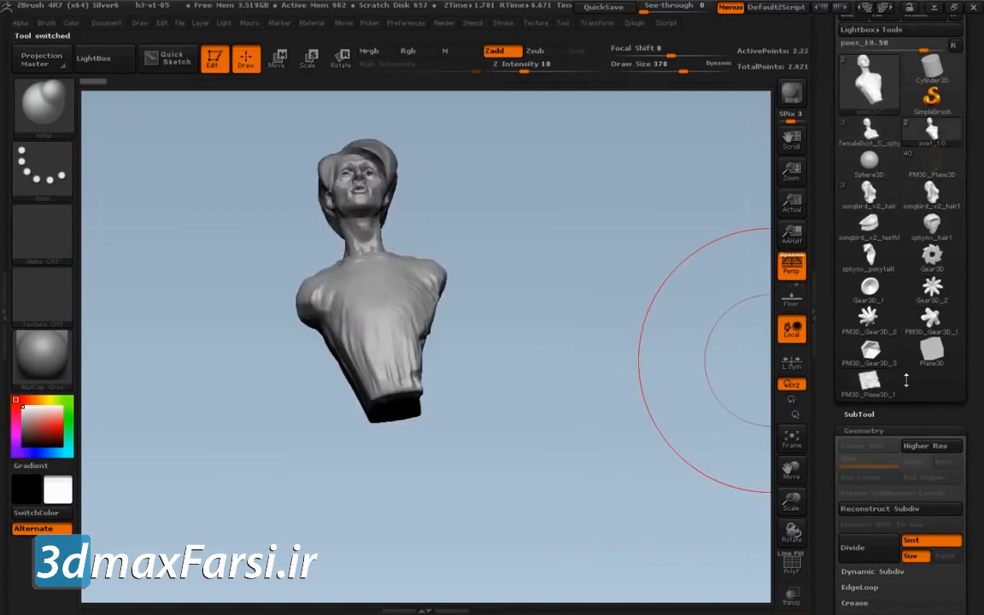
pyautogui.click(875, 205)
pyautogui.click(864, 85)
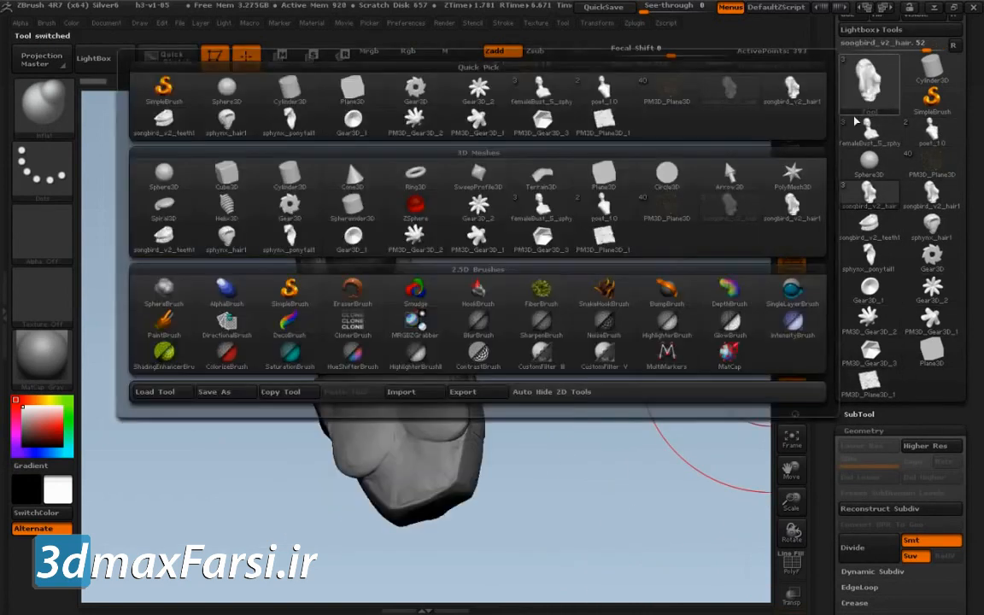
pyautogui.click(872, 93)
pyautogui.click(672, 211)
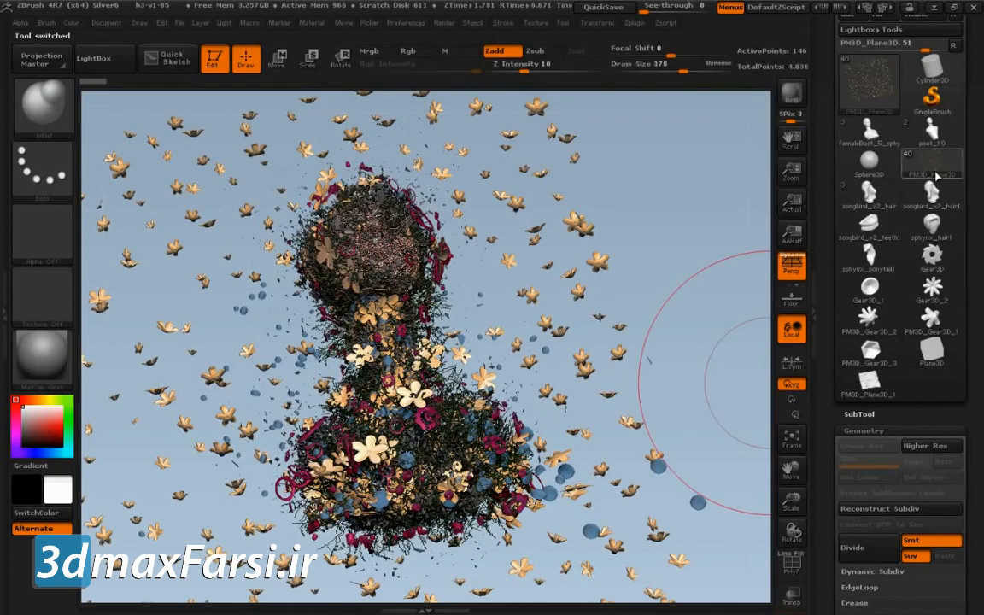
pyautogui.moveTo(716, 315)
pyautogui.mouseDown()
pyautogui.moveTo(710, 362)
pyautogui.moveTo(630, 348)
pyautogui.moveTo(718, 384)
pyautogui.mouseUp()
# Select the songbird_18 bust at the start of the subtool list and display its polygon wireframe
pyautogui.click(859, 414)
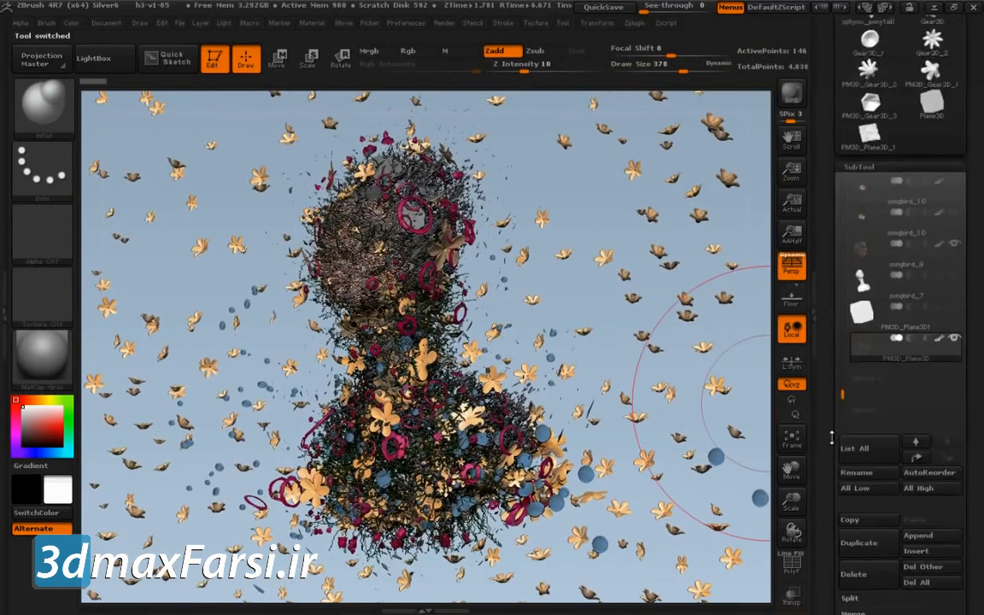
pyautogui.moveTo(844, 323); pyautogui.dragTo(844, 111)
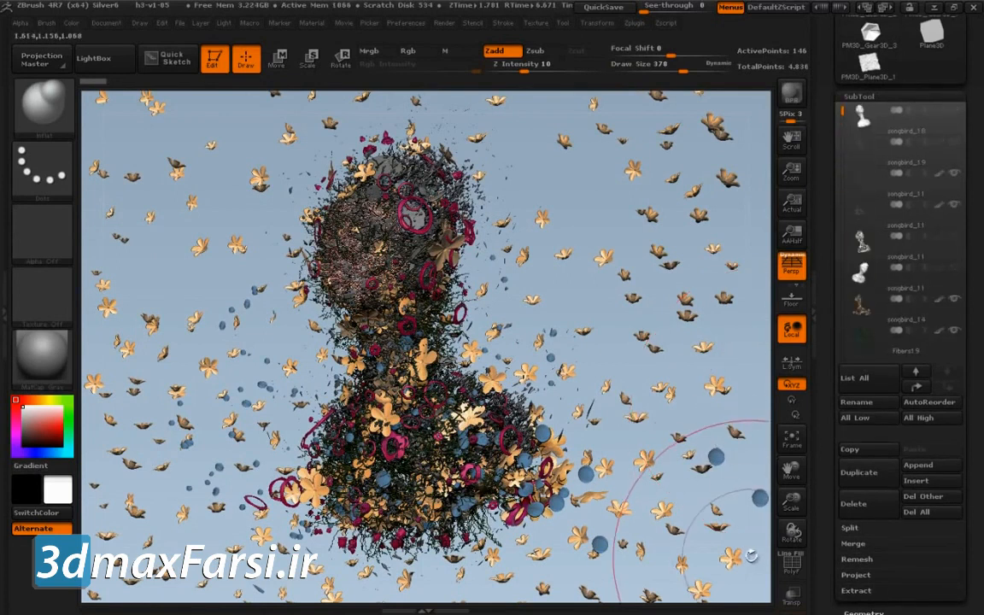
pyautogui.click(868, 137)
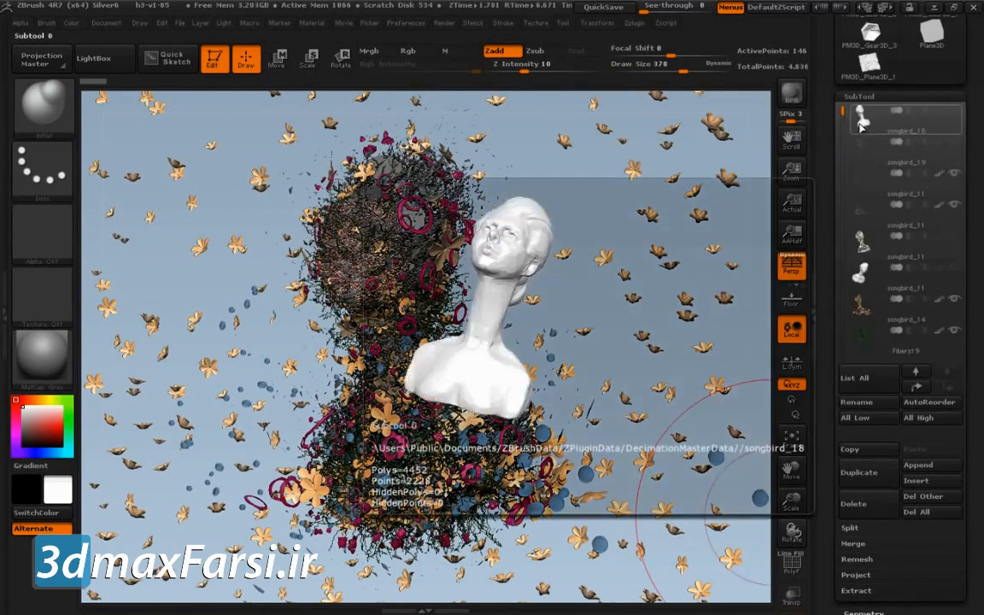
pyautogui.moveTo(615, 350)
pyautogui.keyDown('alt'); pyautogui.mouseDown()
pyautogui.moveTo(688, 318)
pyautogui.moveTo(684, 359)
pyautogui.mouseUp(); pyautogui.keyUp('alt')
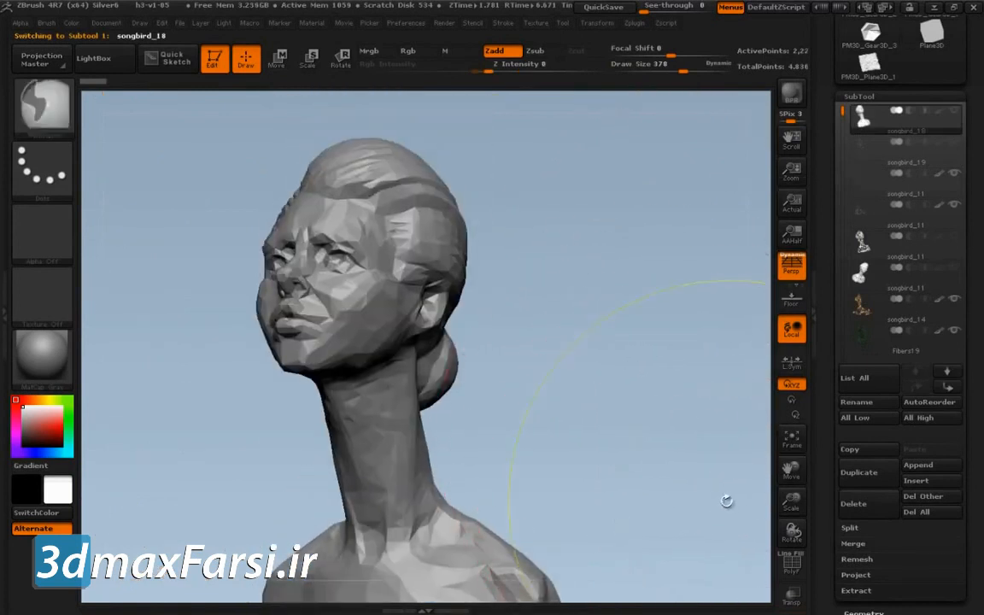
pyautogui.hotkey('shift', 'f')
pyautogui.hotkey('ctrl', 'shift')
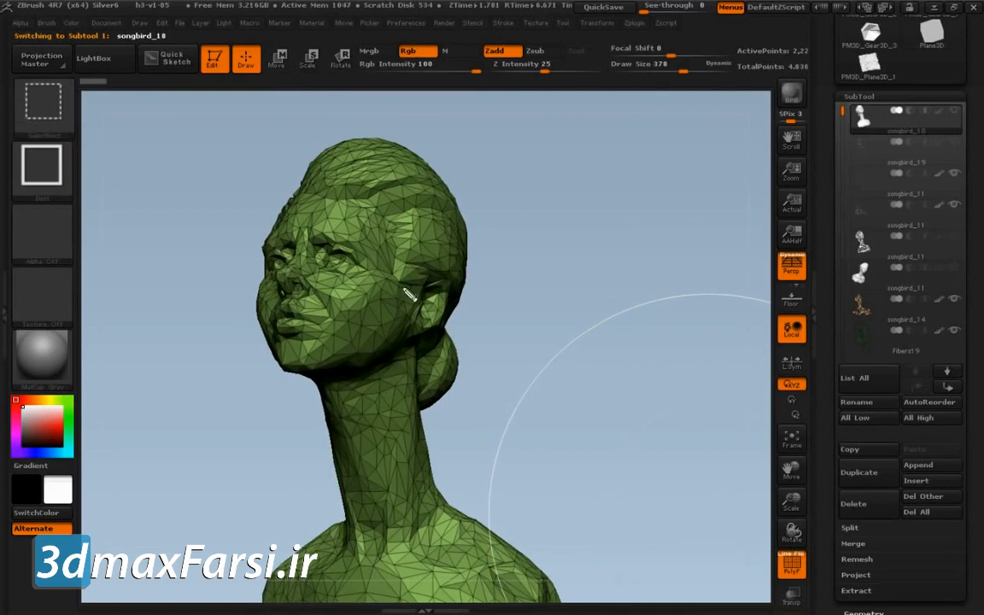
pyautogui.moveTo(563, 329); pyautogui.dragTo(561, 171)
pyautogui.moveTo(561, 133)
pyautogui.mouseDown()
pyautogui.moveTo(751, 136)
pyautogui.moveTo(736, 316)
pyautogui.moveTo(547, 342)
pyautogui.mouseUp()
pyautogui.moveTo(604, 329)
pyautogui.mouseDown()
pyautogui.moveTo(601, 115)
pyautogui.moveTo(654, 325)
pyautogui.moveTo(709, 98)
pyautogui.mouseUp()
pyautogui.moveTo(574, 169); pyautogui.dragTo(726, 159)
pyautogui.moveTo(671, 261); pyautogui.dragTo(778, 249)
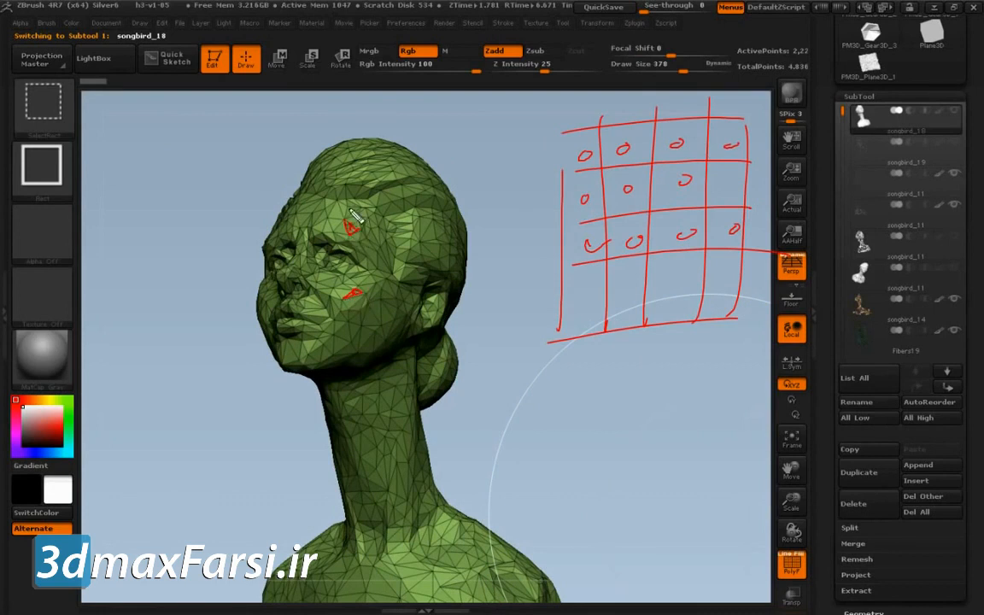
pyautogui.press('Escape')
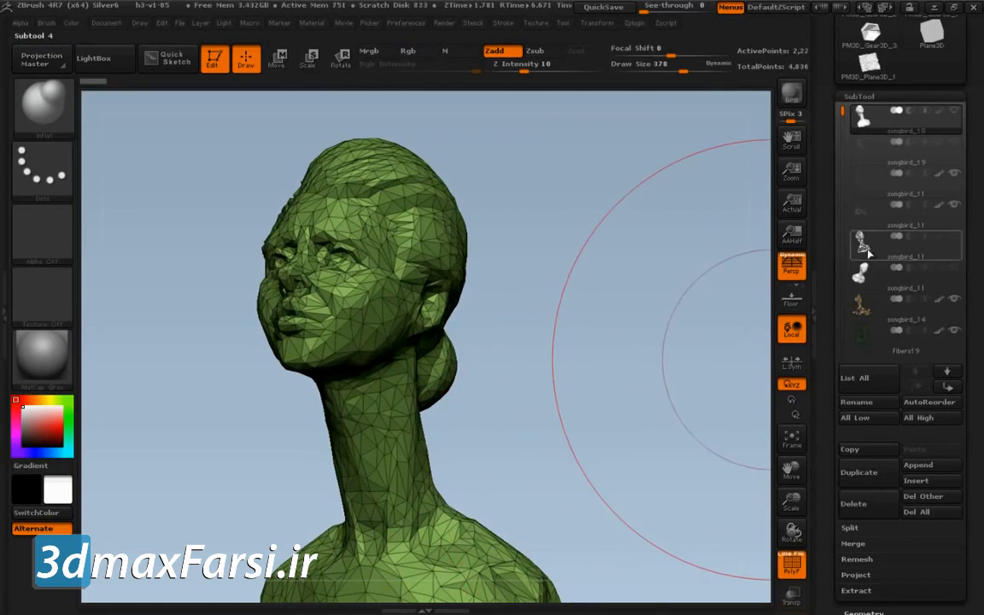
# Examine the wireframes of the songbird_11 and songbird_15 busts, and set the draw size to 62
pyautogui.click(867, 285)
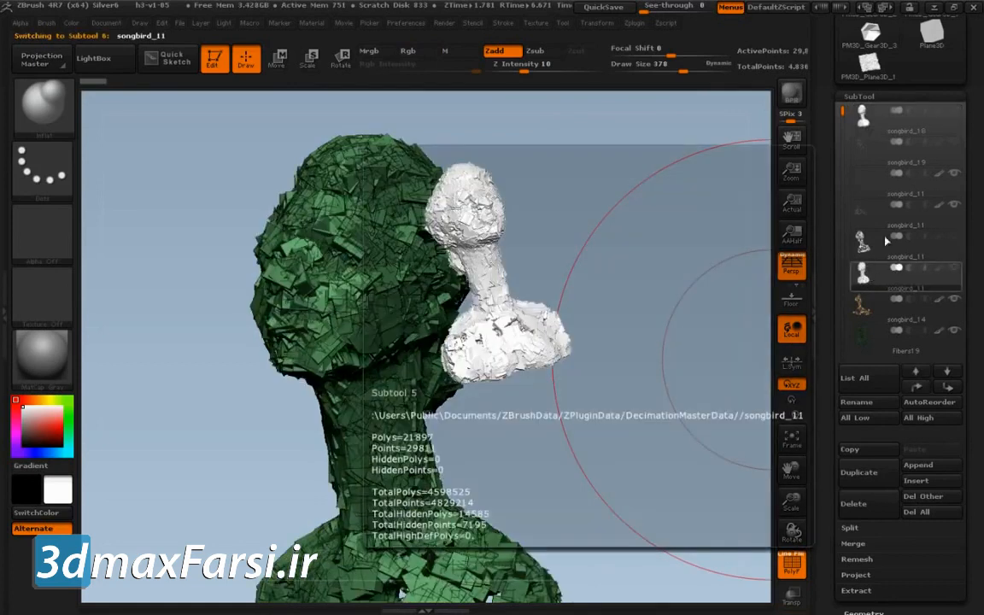
pyautogui.click(870, 131)
pyautogui.moveTo(842, 111); pyautogui.dragTo(844, 171)
pyautogui.click(863, 147)
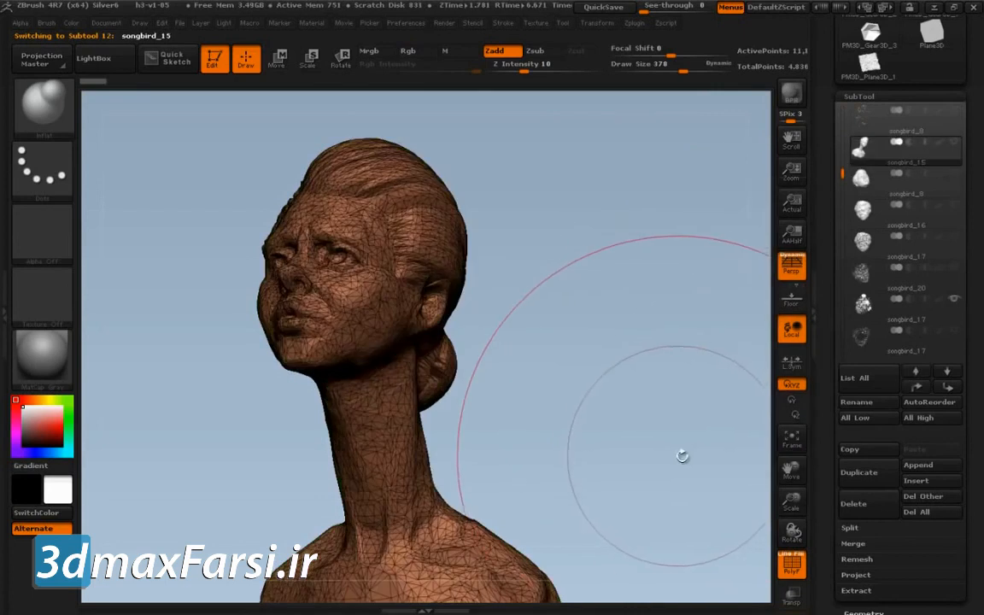
pyautogui.press('s')
pyautogui.moveTo(681, 435); pyautogui.dragTo(622, 436)
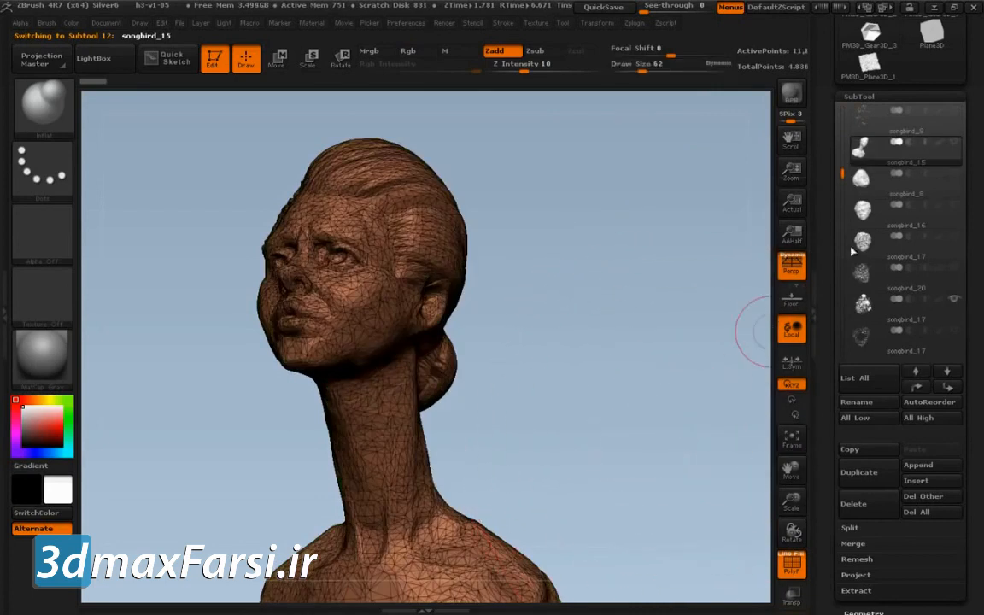
# Compare the wireframes of the songbird_8 head and the songbird_12 bust
pyautogui.click(865, 182)
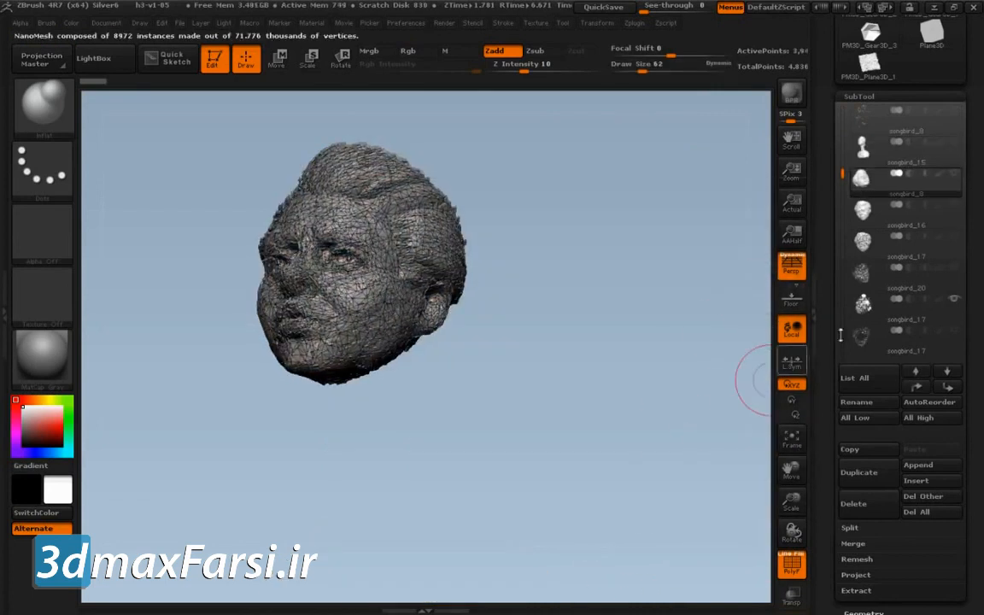
pyautogui.moveTo(844, 173); pyautogui.dragTo(848, 258)
pyautogui.click(863, 179)
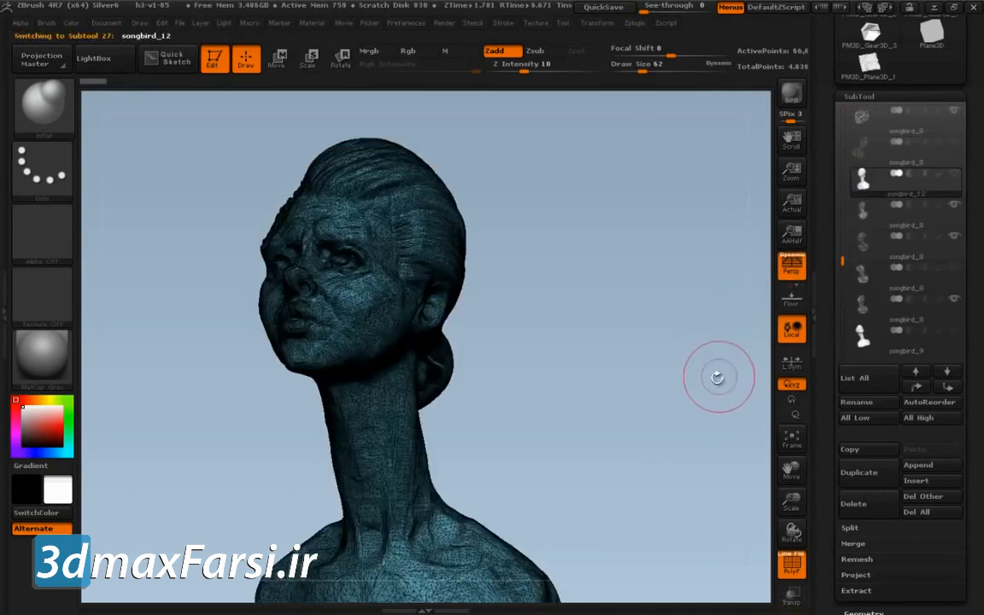
# Step down through the subtools from songbird_12 to the songbird_9 bust
pyautogui.press('Down')
pyautogui.press('Down')
pyautogui.press('Down')
pyautogui.press('Down')
pyautogui.press('Down')
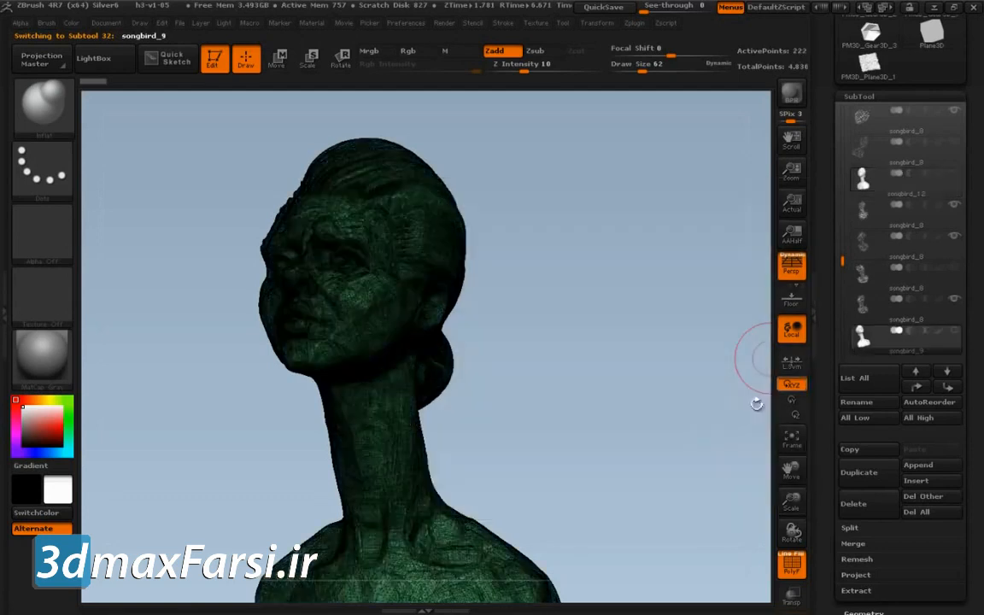
pyautogui.moveTo(843, 259); pyautogui.dragTo(844, 292)
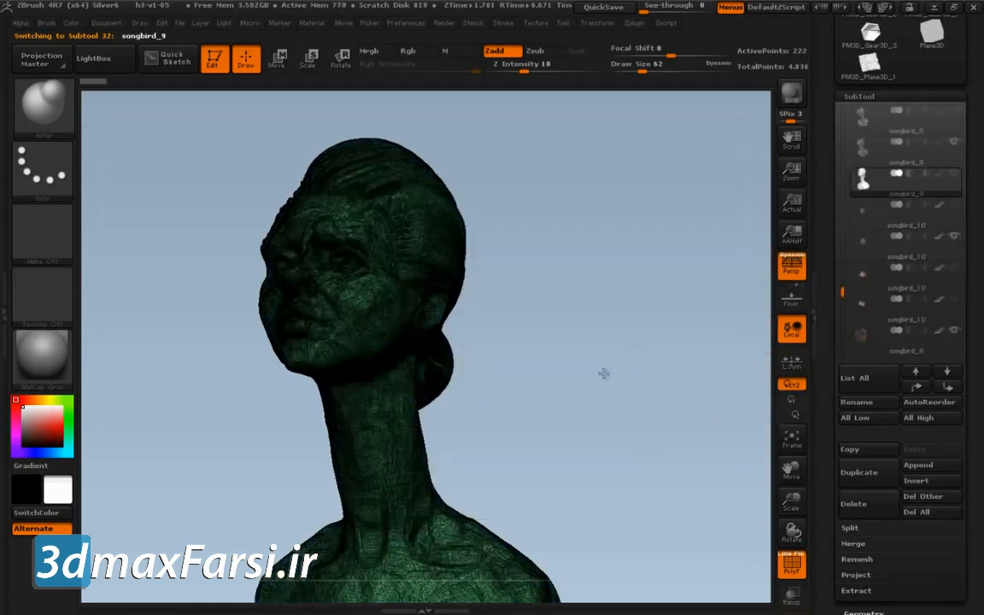
# Inspect songbird_9's face up close, with the polygon wireframe hidden and then shown again
pyautogui.keyDown('alt'); pyautogui.moveTo(589, 365); pyautogui.dragTo(734, 450); pyautogui.keyUp('alt')
pyautogui.moveTo(719, 305)
pyautogui.keyDown('alt'); pyautogui.mouseDown()
pyautogui.moveTo(695, 450)
pyautogui.moveTo(732, 461)
pyautogui.mouseUp(); pyautogui.keyUp('alt')
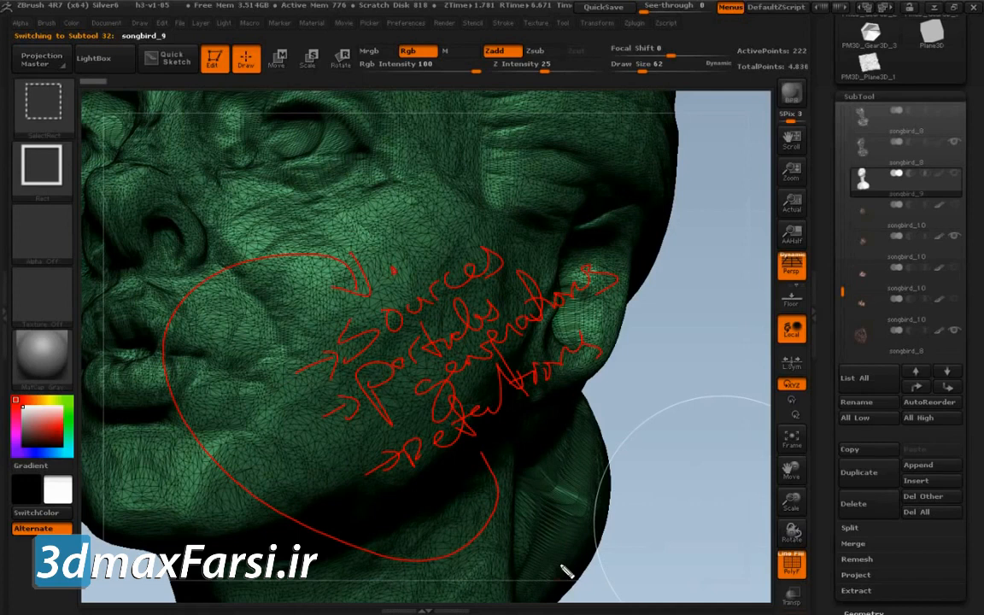
pyautogui.moveTo(674, 455); pyautogui.dragTo(386, 236)
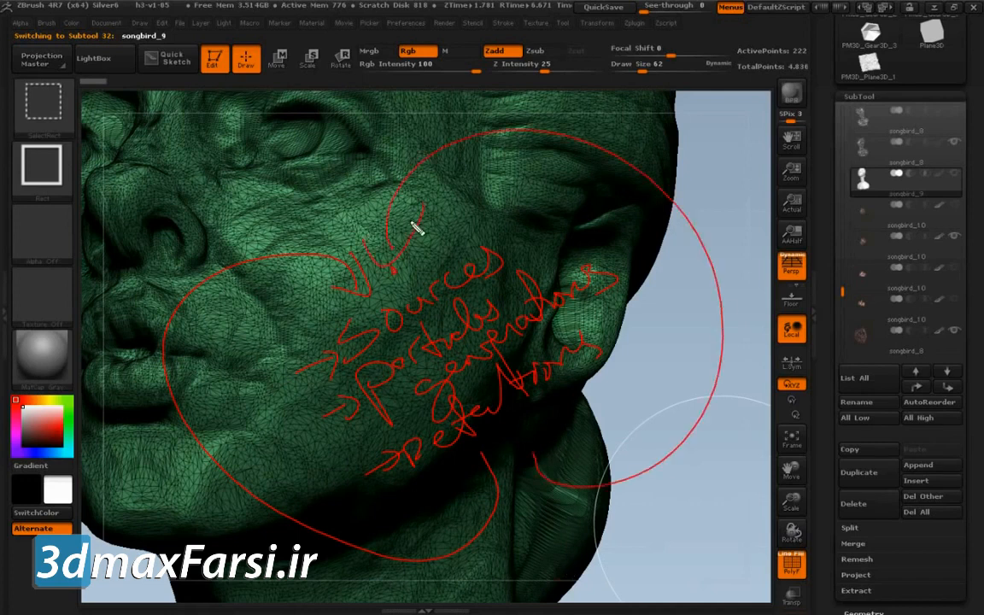
pyautogui.press('Escape')
pyautogui.moveTo(691, 384)
pyautogui.mouseDown()
pyautogui.moveTo(694, 365)
pyautogui.moveTo(696, 406)
pyautogui.moveTo(688, 388)
pyautogui.moveTo(711, 373)
pyautogui.moveTo(688, 464)
pyautogui.mouseUp()
pyautogui.hotkey('shift', 'f')
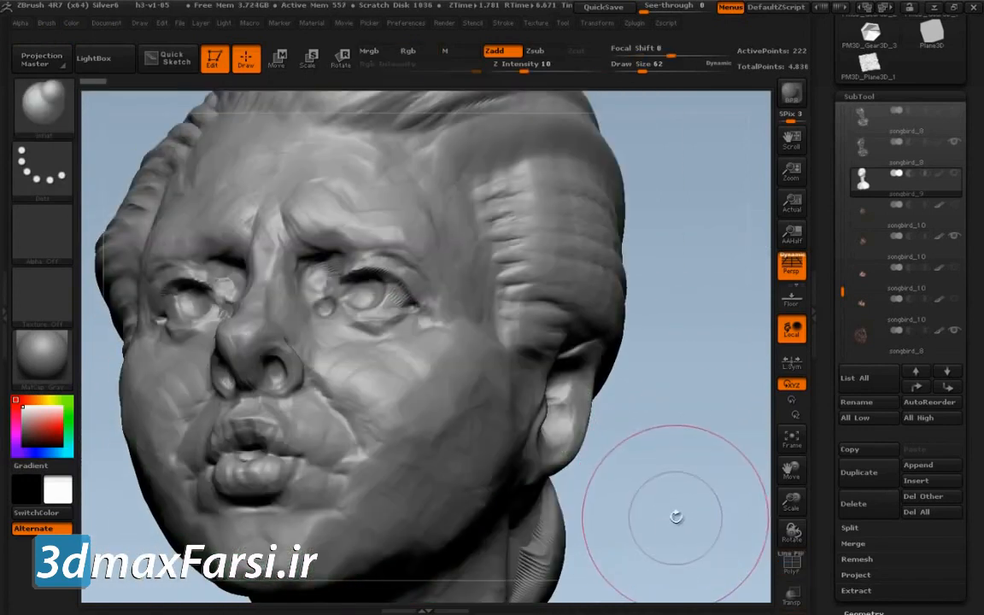
pyautogui.hotkey('shift', 'f')
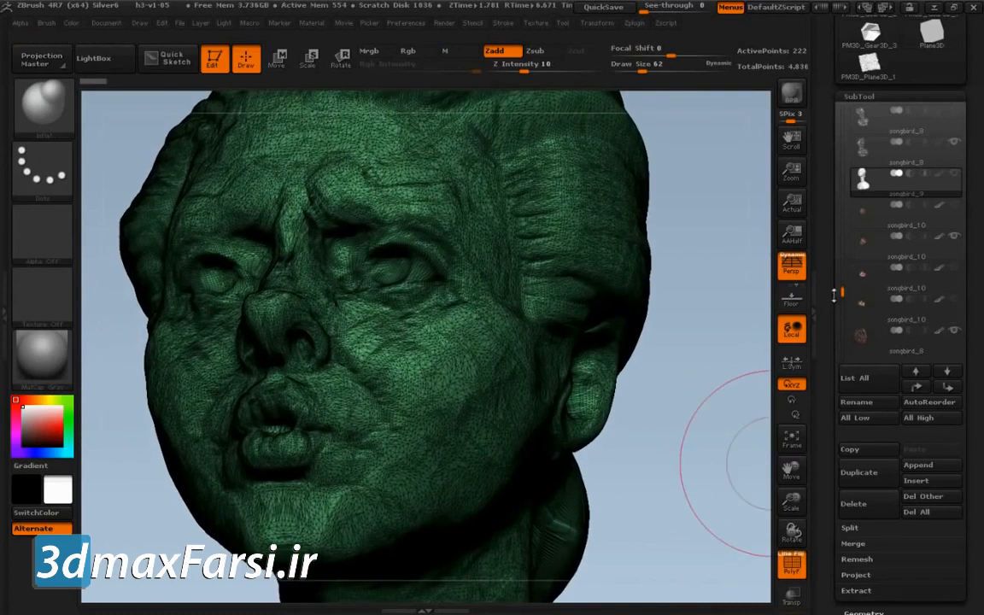
# Select the first songbird_11 subtool near the start of the subtool list to bring back the decorated assembly
pyautogui.moveTo(834, 295); pyautogui.dragTo(850, 96)
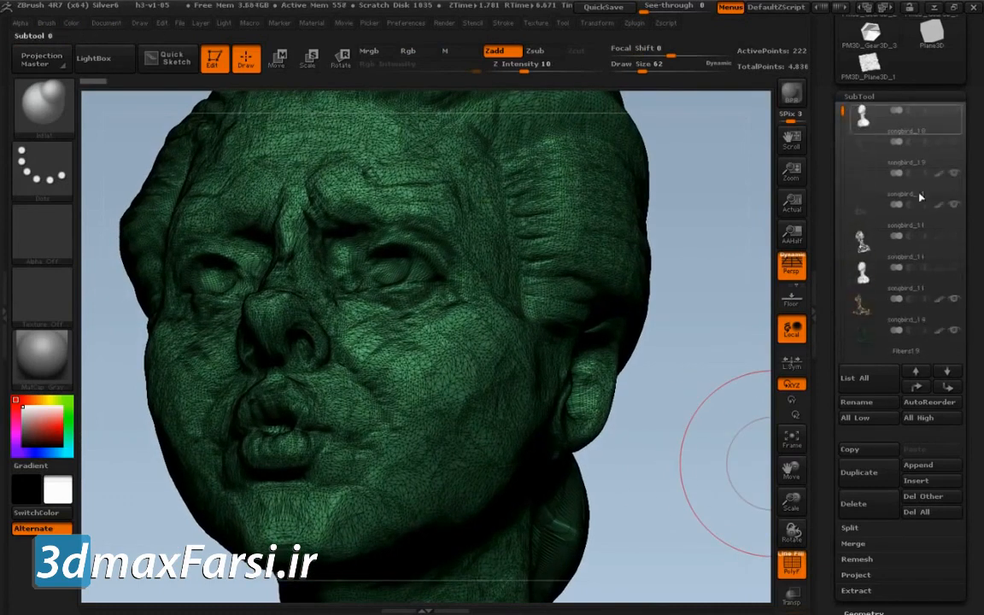
pyautogui.click(872, 191)
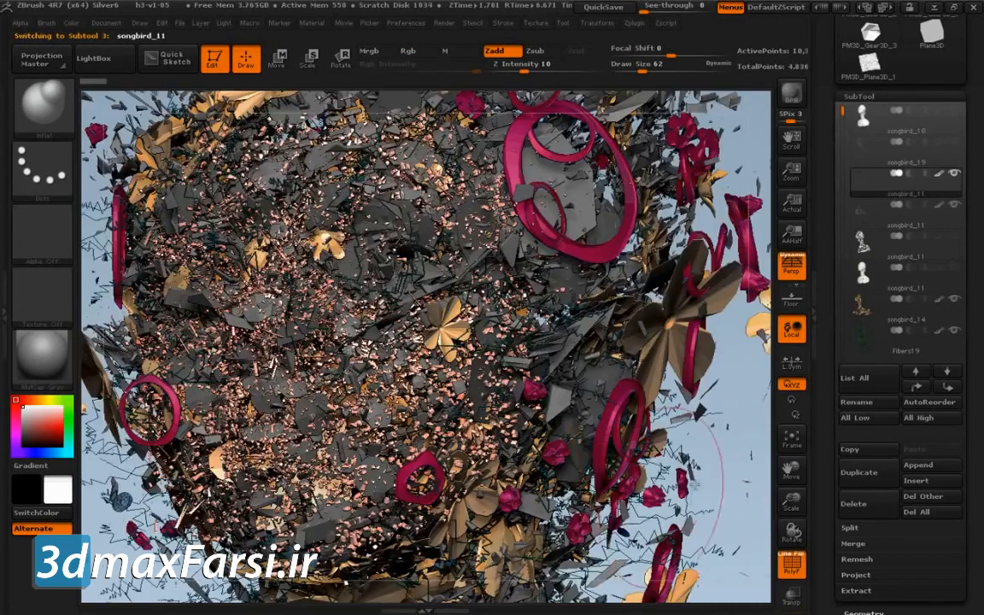
# Examine the rings, flowers and fragments covering the decorated bust up close and then the head as a whole
pyautogui.moveTo(752, 475)
pyautogui.keyDown('alt'); pyautogui.mouseDown()
pyautogui.moveTo(712, 471)
pyautogui.moveTo(725, 473)
pyautogui.moveTo(724, 494)
pyautogui.mouseUp(); pyautogui.keyUp('alt')
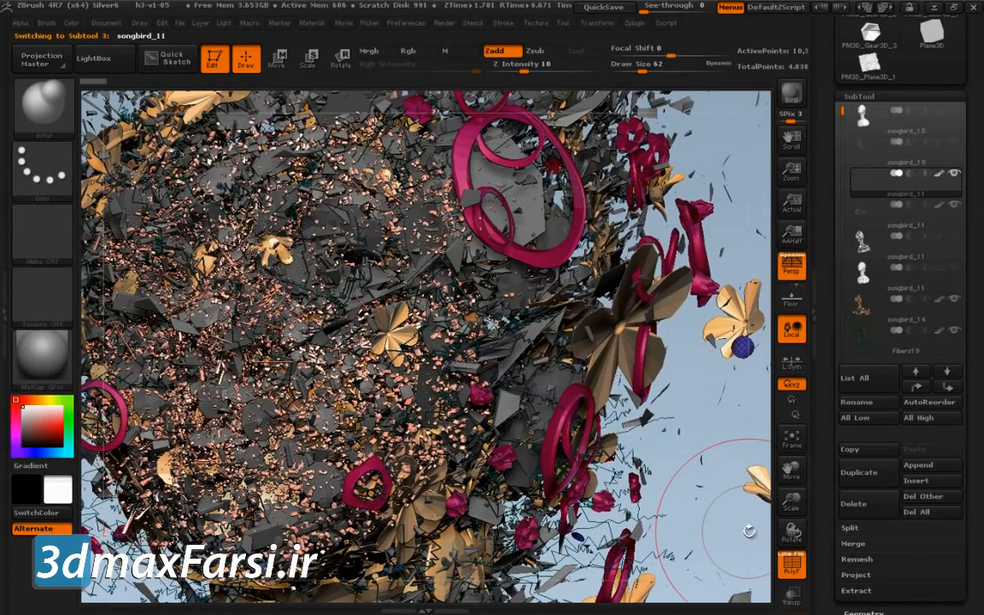
pyautogui.hotkey('ctrl', 'shift')
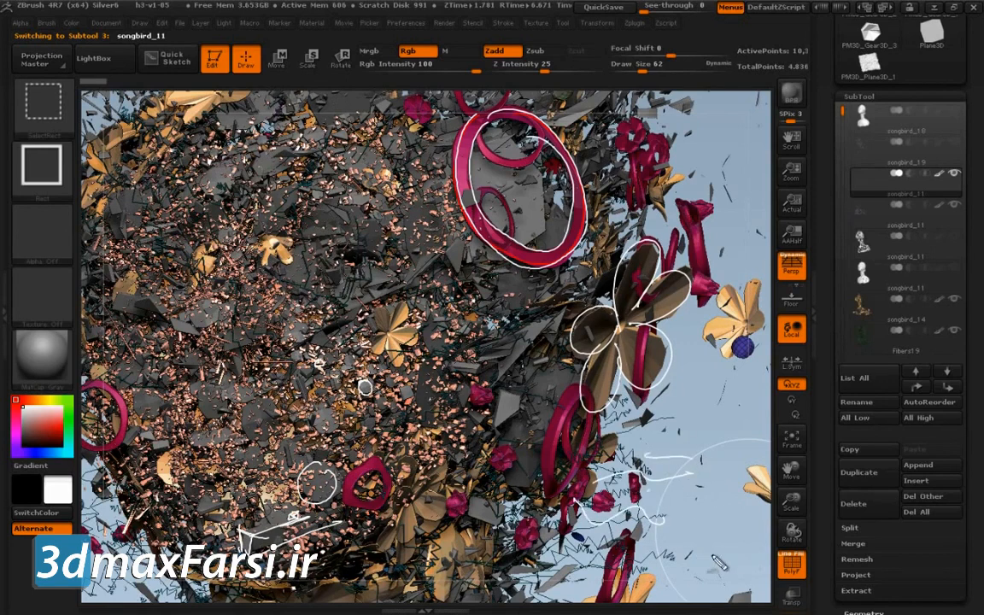
pyautogui.press('Escape')
pyautogui.moveTo(723, 523); pyautogui.dragTo(726, 362)
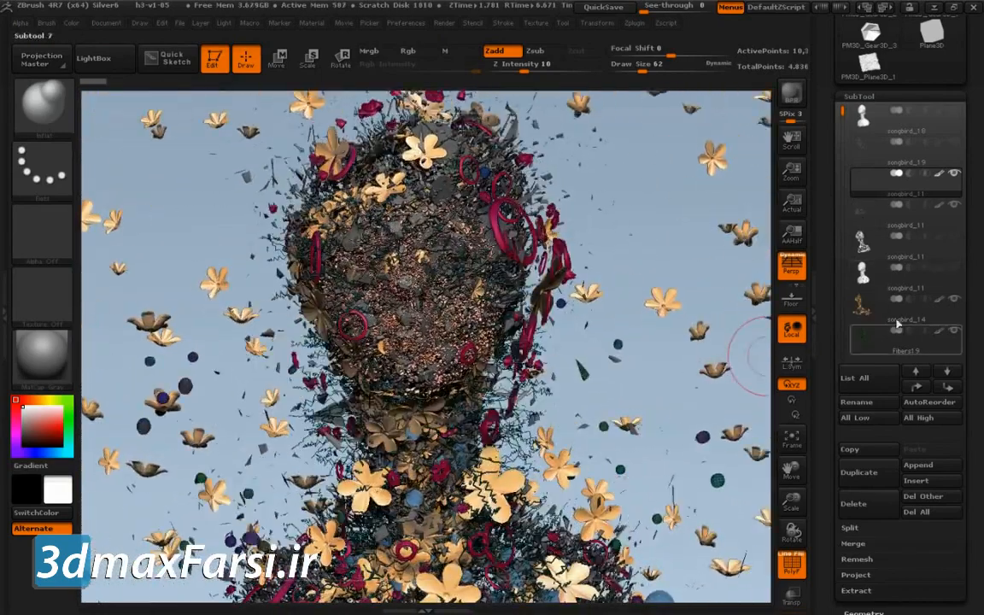
# Select the songbird_18 subtool and view its low-poly head on its own without the polygon wireframe
pyautogui.click(864, 120)
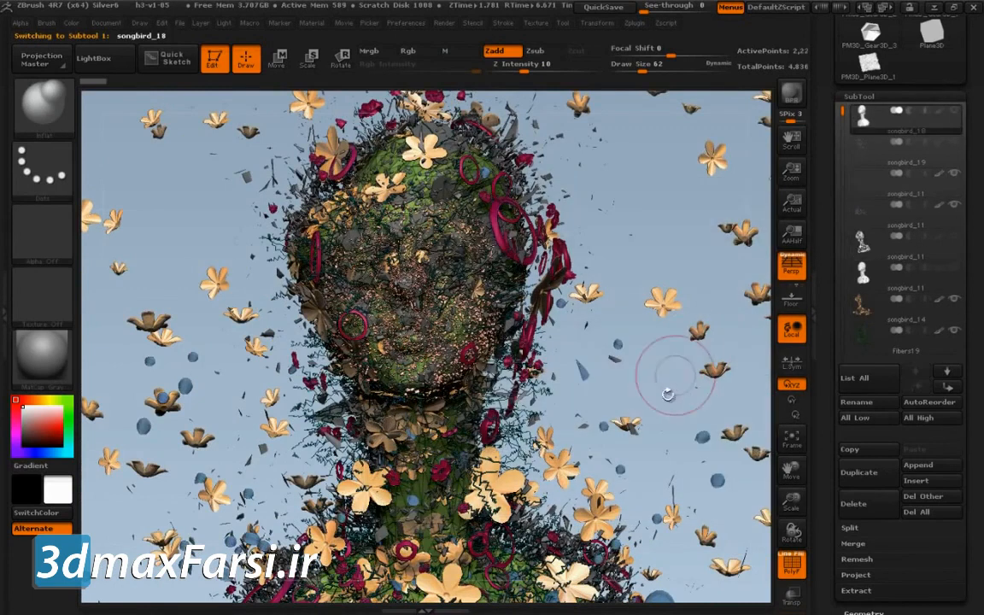
pyautogui.hotkey('shift', 'f')
pyautogui.moveTo(701, 409)
pyautogui.mouseDown()
pyautogui.moveTo(675, 410)
pyautogui.moveTo(664, 396)
pyautogui.moveTo(705, 419)
pyautogui.moveTo(652, 411)
pyautogui.moveTo(636, 419)
pyautogui.moveTo(659, 450)
pyautogui.mouseUp()
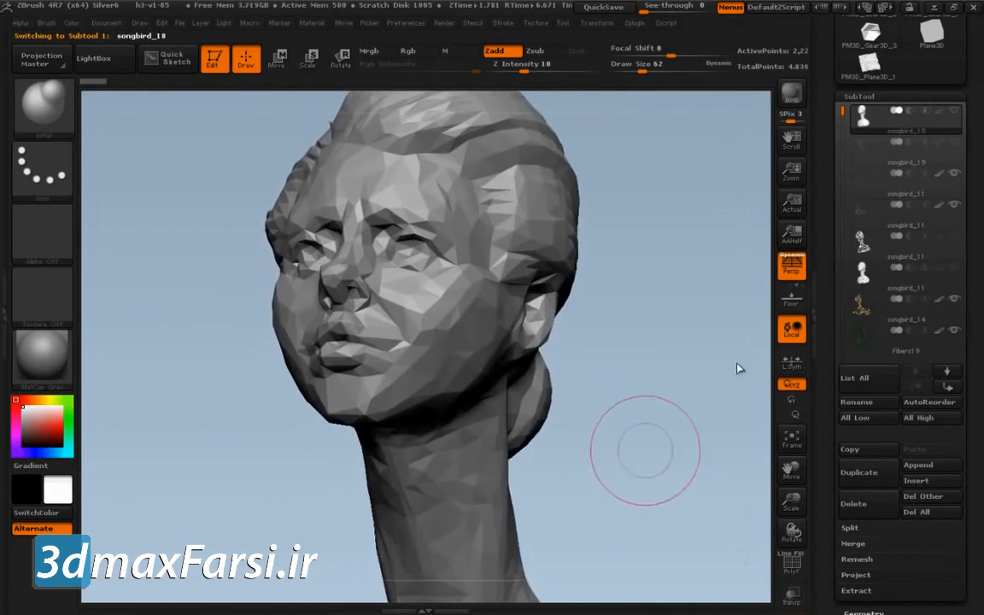
# Switch to the flower-shaped Gear3D_2 tool and face its petals toward the view
pyautogui.moveTo(828, 248); pyautogui.dragTo(901, 384)
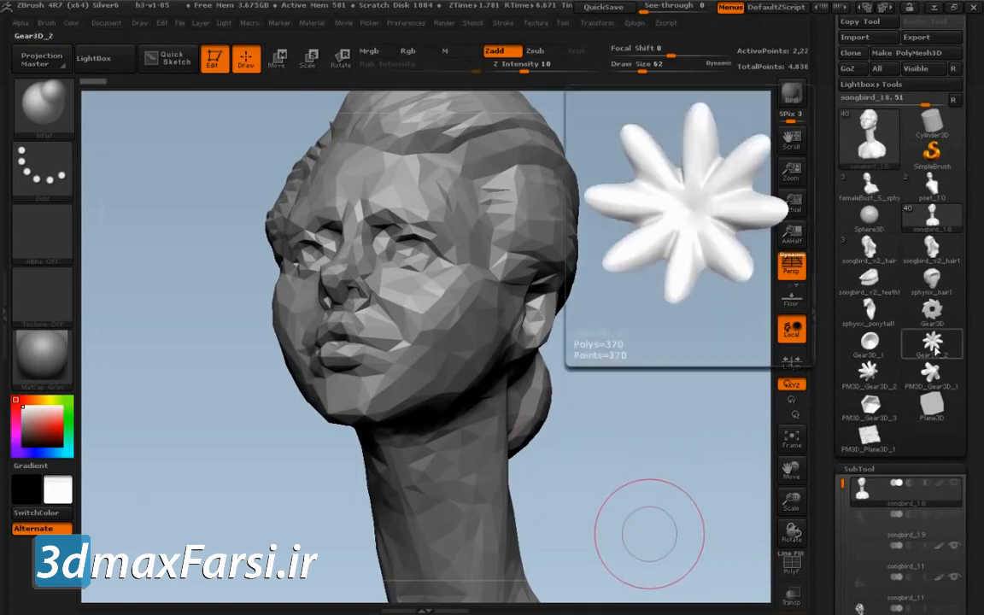
pyautogui.click(933, 346)
pyautogui.moveTo(736, 506); pyautogui.dragTo(706, 381)
pyautogui.moveTo(683, 424); pyautogui.dragTo(732, 426)
pyautogui.moveTo(726, 490)
pyautogui.mouseDown()
pyautogui.moveTo(726, 476)
pyautogui.moveTo(705, 548)
pyautogui.moveTo(654, 486)
pyautogui.moveTo(631, 480)
pyautogui.mouseUp()
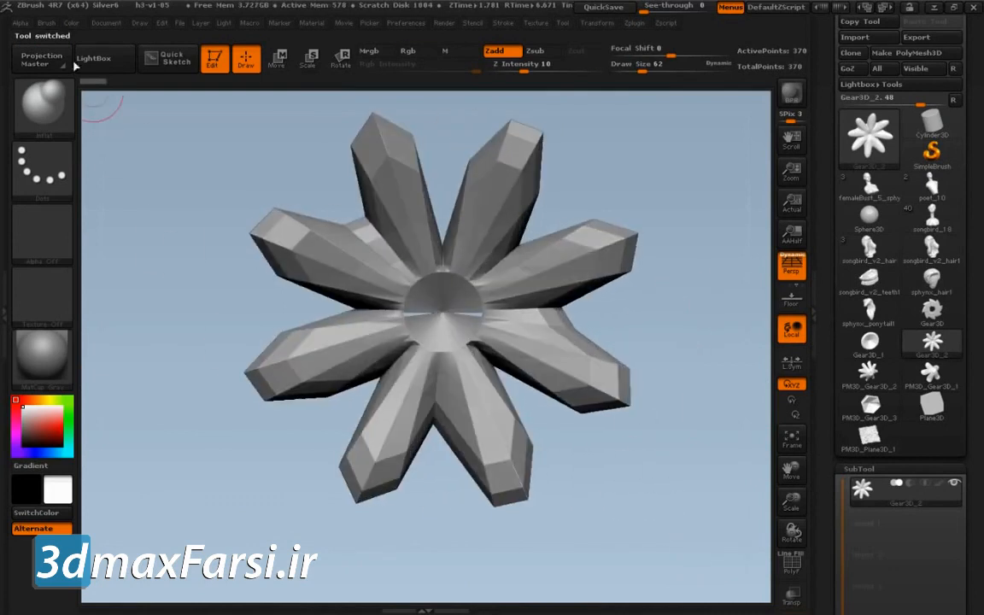
# Create a new InsertMesh brush from the Gear3D_2 flower and a NanoMesh brush from it
pyautogui.click(45, 26)
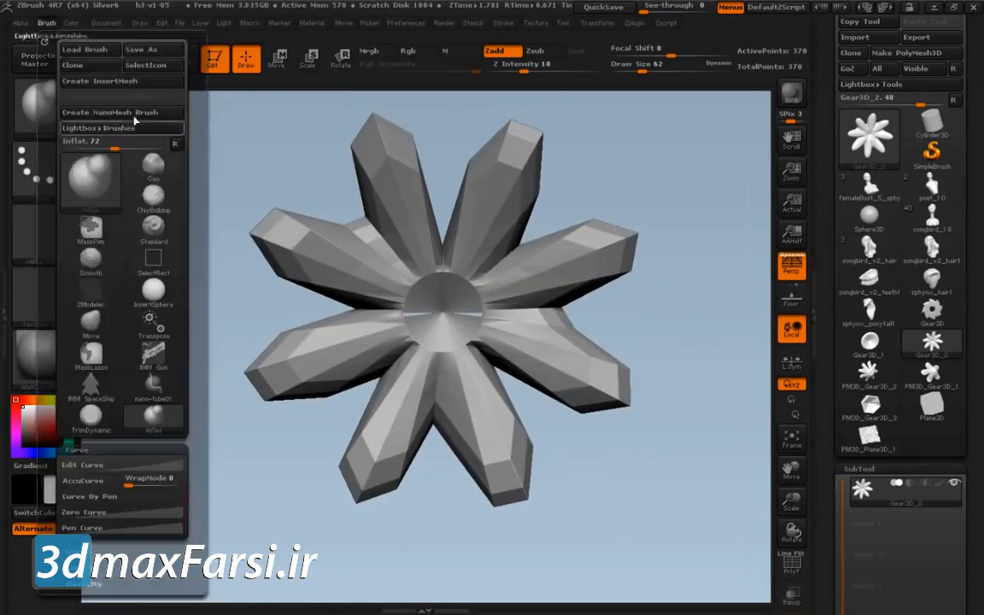
pyautogui.click(103, 102)
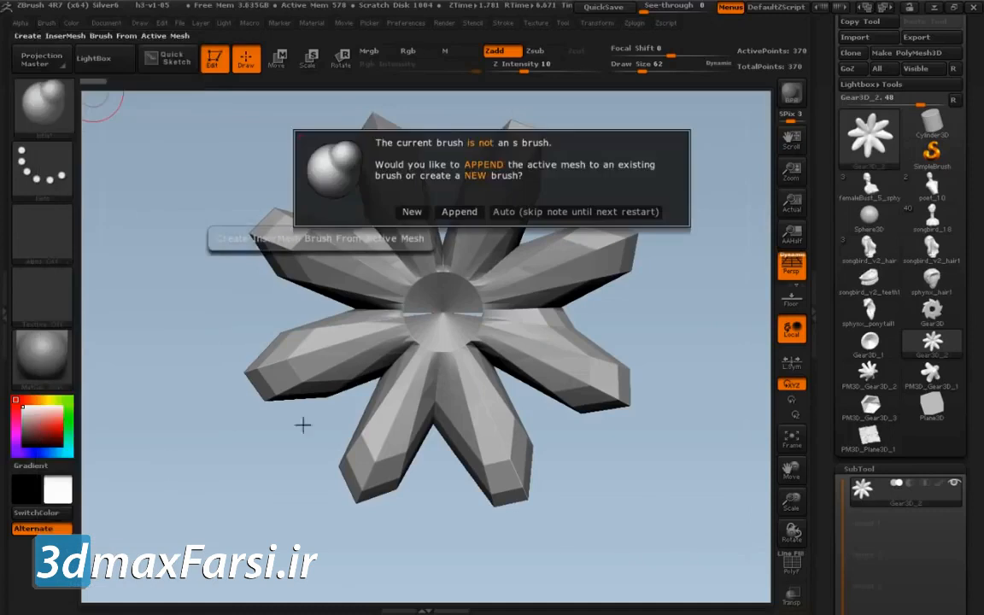
pyautogui.click(412, 211)
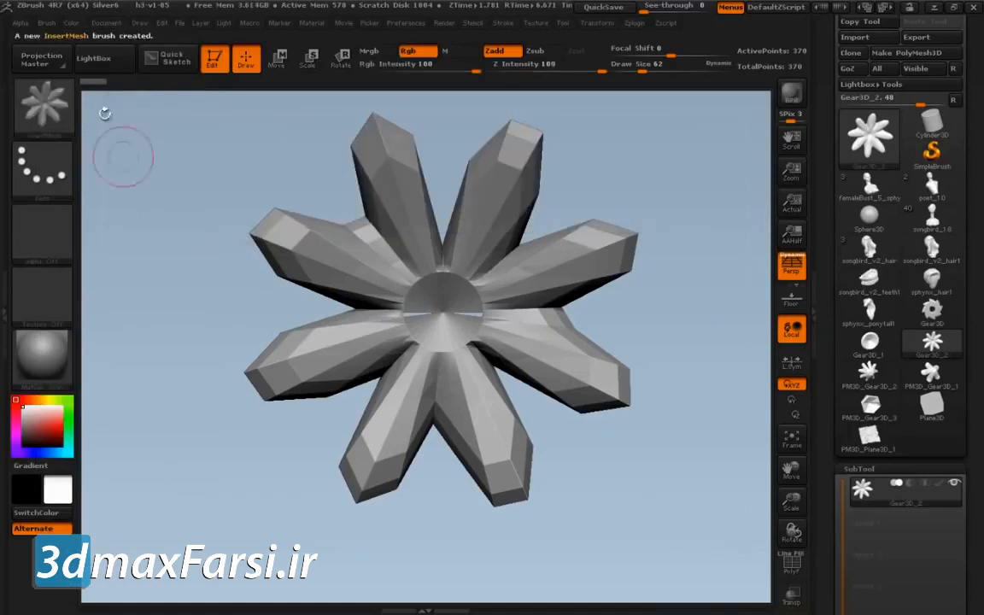
pyautogui.click(47, 24)
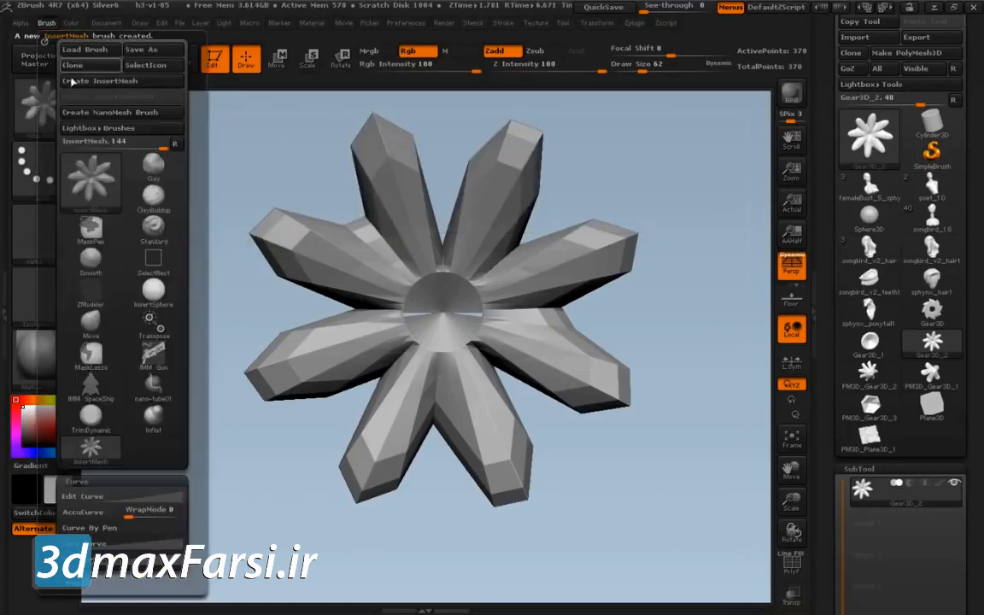
pyautogui.click(146, 114)
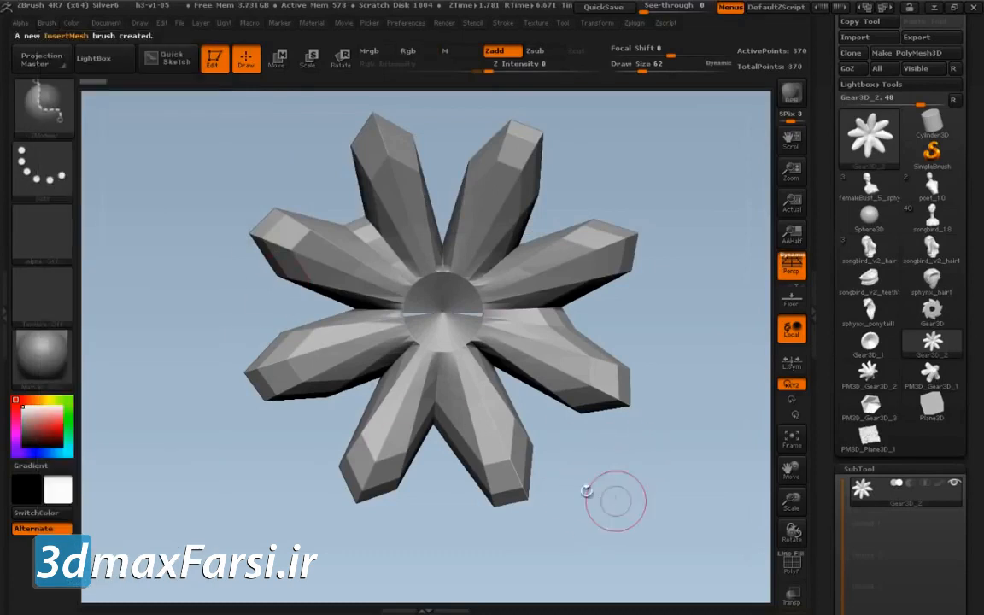
pyautogui.click(47, 24)
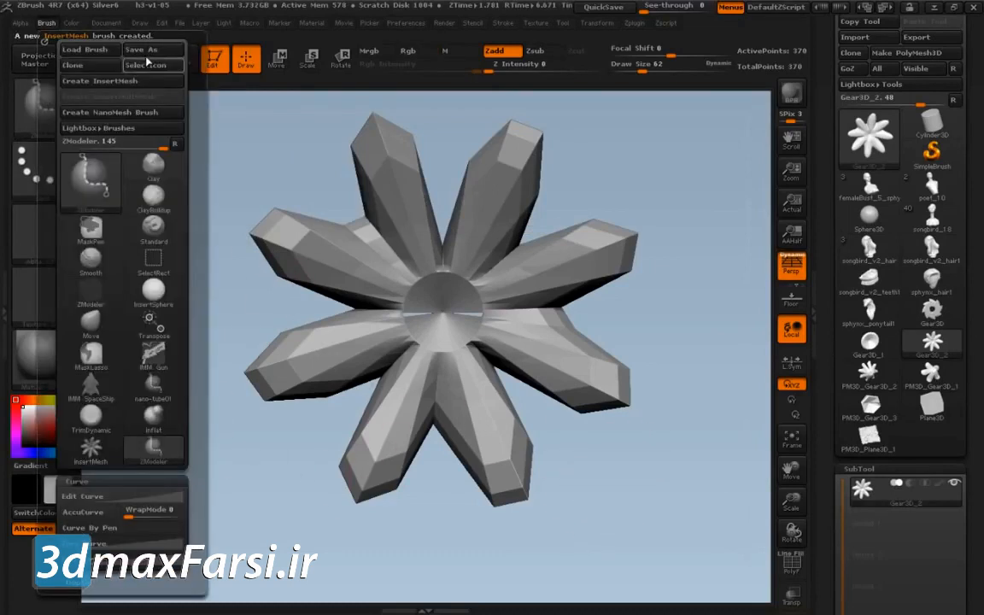
pyautogui.click(168, 53)
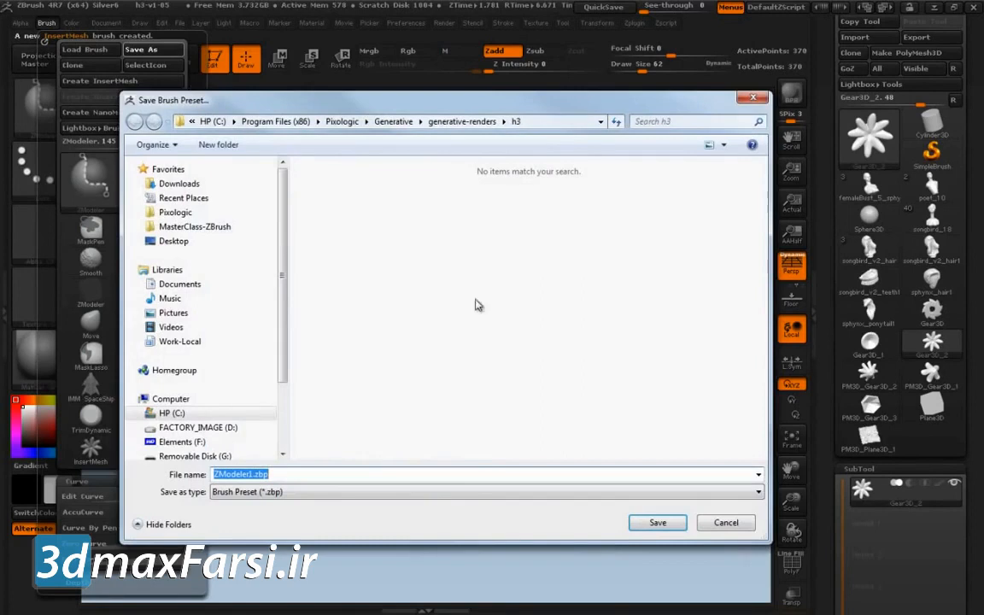
pyautogui.click(726, 523)
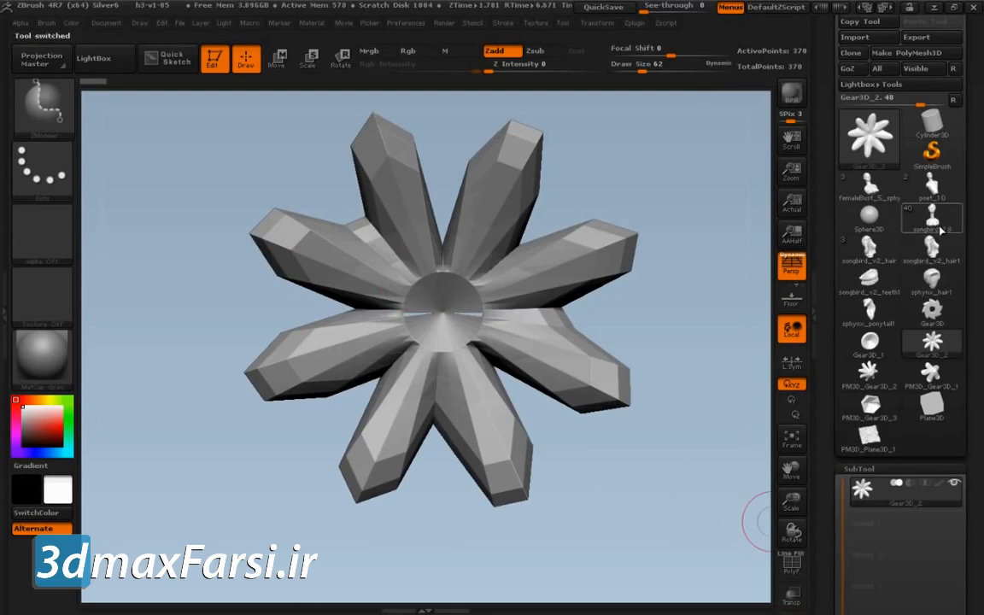
# Return to the songbird_18 bust and insert the flower NanoMesh on All Polygons, sized to about 0.35
pyautogui.click(932, 221)
pyautogui.moveTo(668, 427); pyautogui.dragTo(684, 474)
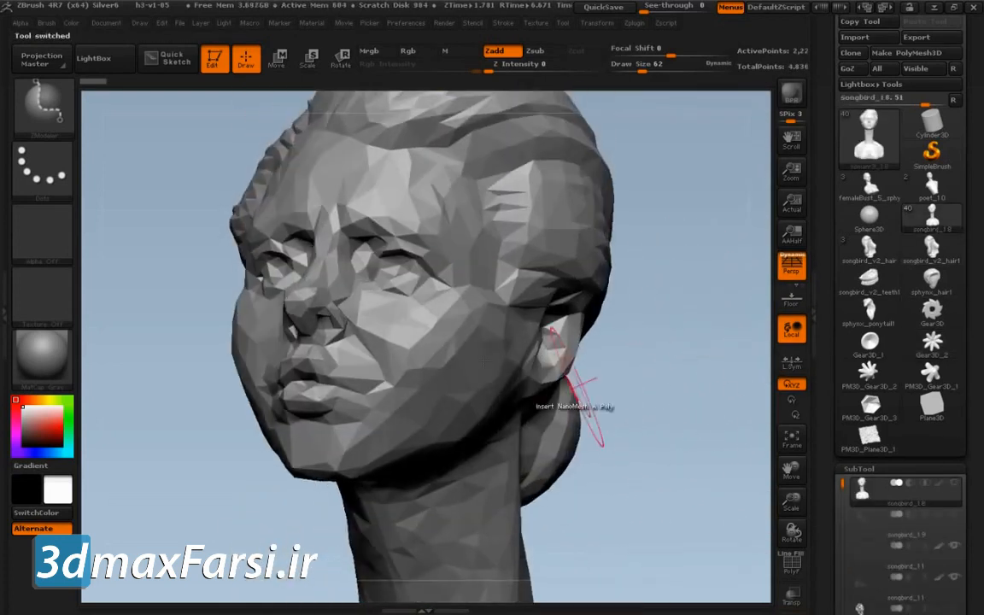
pyautogui.press('space')
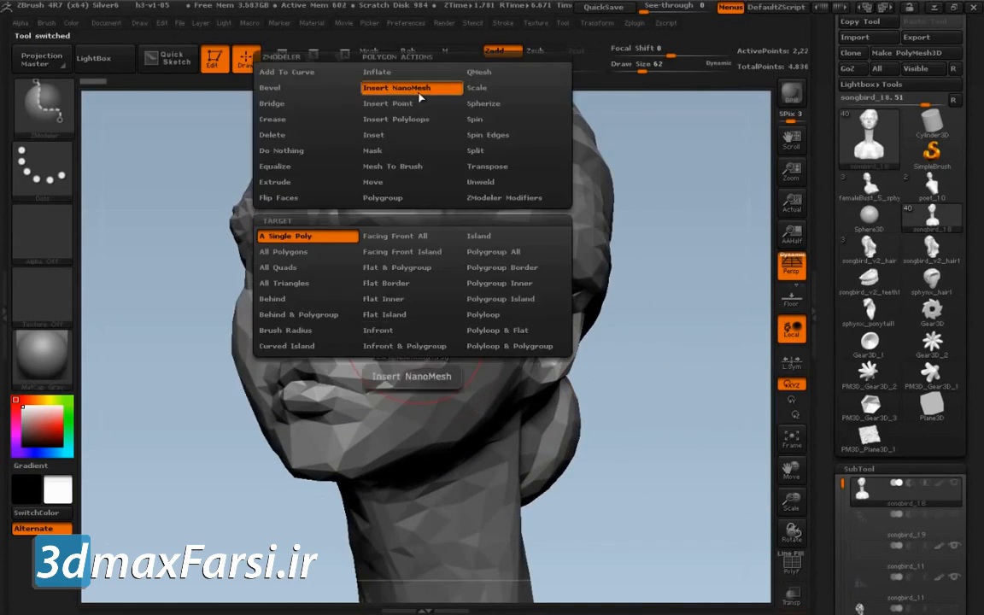
pyautogui.click(332, 254)
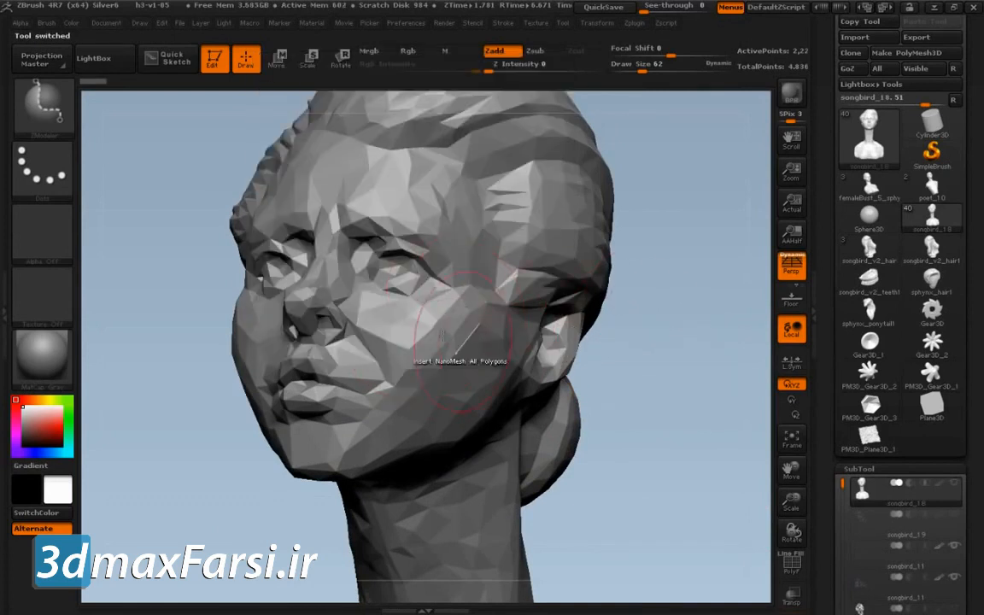
pyautogui.click(429, 350)
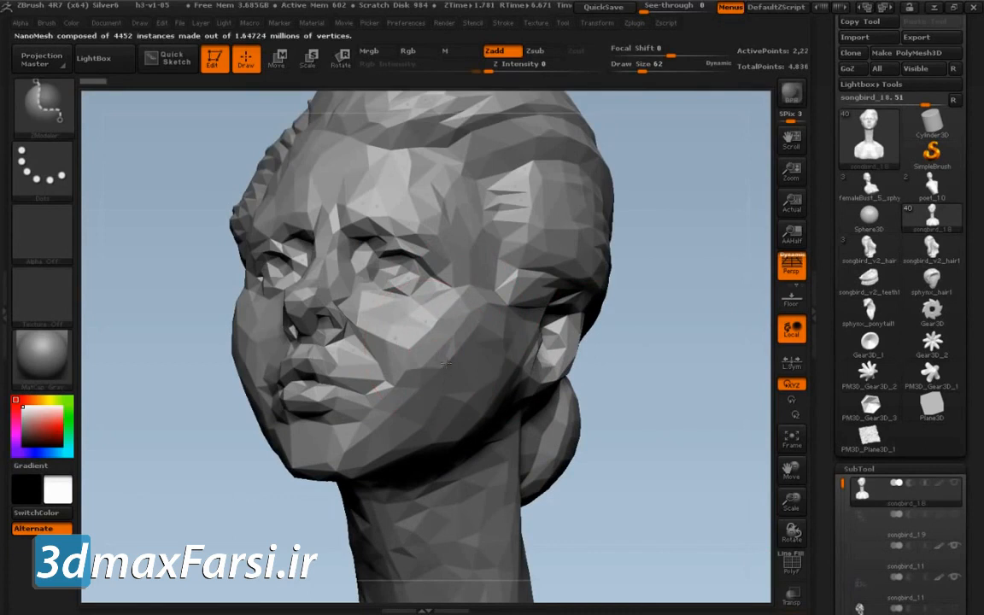
pyautogui.moveTo(465, 378); pyautogui.dragTo(546, 431)
# Open the bust's NanoMesh settings and reduce the draw size to 10
pyautogui.click(892, 468)
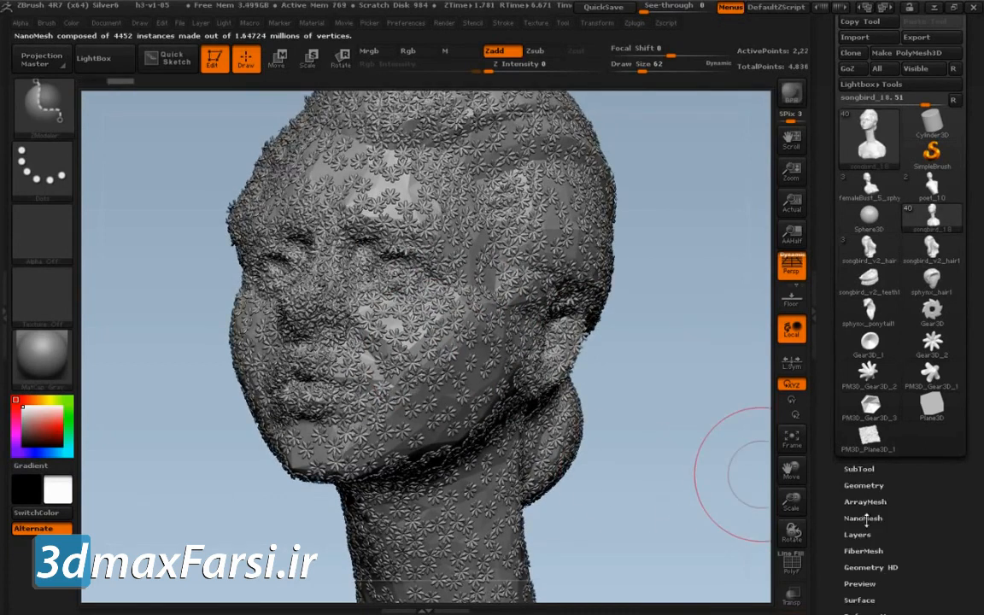
pyautogui.click(863, 518)
pyautogui.moveTo(685, 520); pyautogui.dragTo(712, 497)
pyautogui.keyDown('alt'); pyautogui.moveTo(603, 444); pyautogui.dragTo(690, 495); pyautogui.keyUp('alt')
pyautogui.moveTo(530, 378)
pyautogui.keyDown('alt'); pyautogui.mouseDown()
pyautogui.moveTo(632, 426)
pyautogui.moveTo(676, 489)
pyautogui.moveTo(639, 485)
pyautogui.moveTo(694, 465)
pyautogui.moveTo(678, 468)
pyautogui.moveTo(689, 429)
pyautogui.moveTo(682, 567)
pyautogui.mouseUp(); pyautogui.keyUp('alt')
pyautogui.press('s')
# Set the NanoMesh width to 1 and its variations to WVar 39, LVar 55 and HVar 50
pyautogui.moveTo(904, 248)
pyautogui.mouseDown()
pyautogui.moveTo(918, 249)
pyautogui.moveTo(900, 251)
pyautogui.moveTo(910, 268)
pyautogui.mouseUp()
pyautogui.write('1')
pyautogui.press('Return')
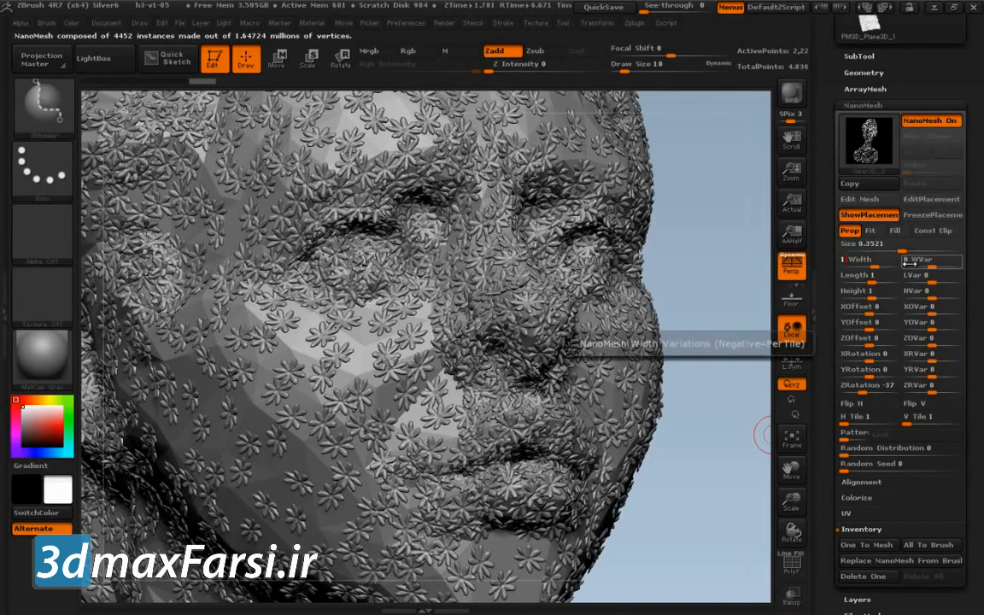
pyautogui.moveTo(911, 263); pyautogui.dragTo(954, 294)
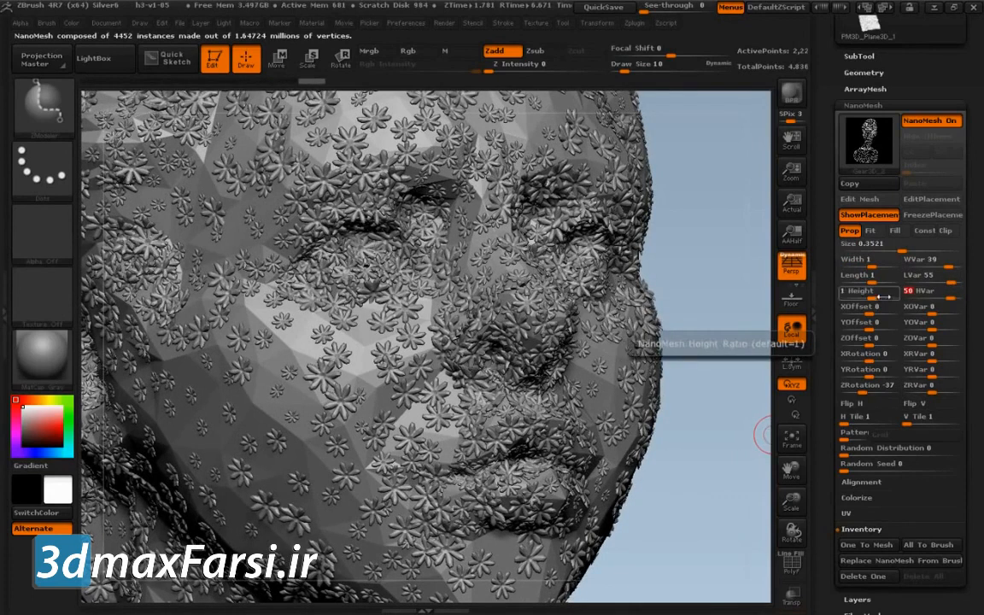
# Set the height, length and width of the NanoMesh flowers to 2
pyautogui.moveTo(878, 294); pyautogui.dragTo(893, 295)
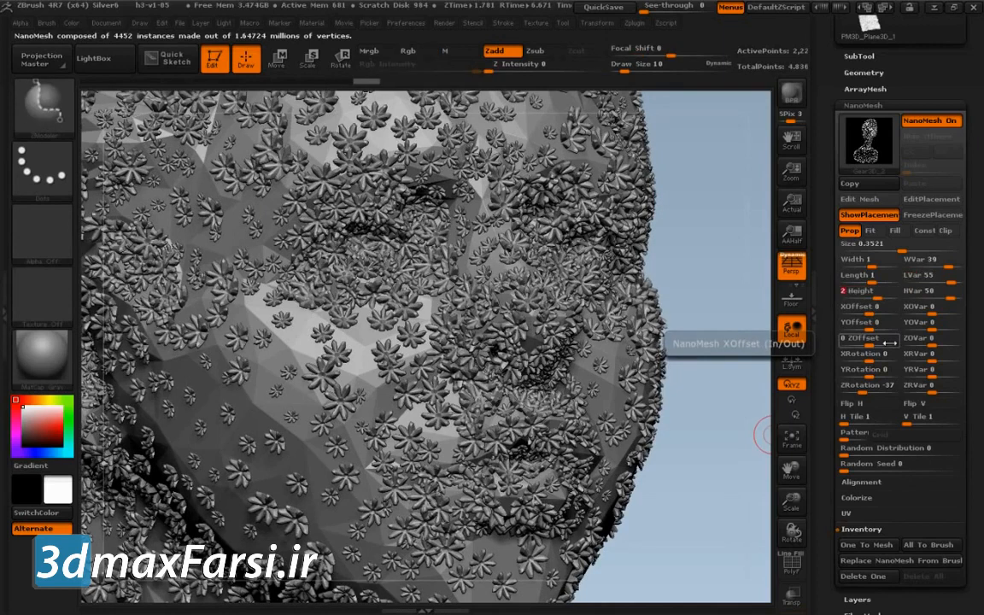
pyautogui.click(873, 281)
pyautogui.write('2')
pyautogui.press('Return')
pyautogui.moveTo(870, 266); pyautogui.dragTo(877, 266)
pyautogui.write('2')
pyautogui.press('Return')
pyautogui.click(902, 251)
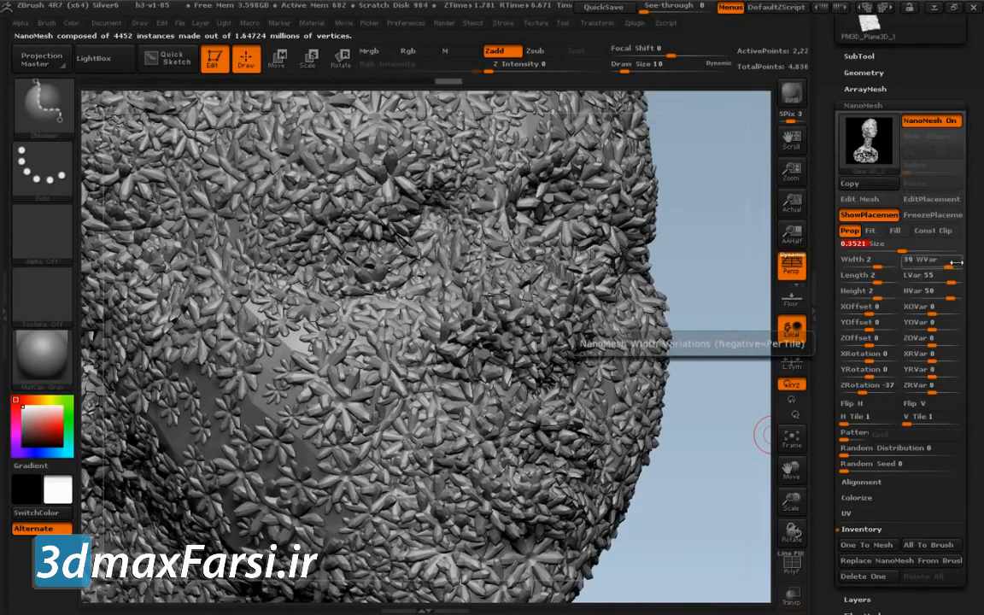
# Rotate the NanoMesh flowers with XRotation 1, YRotation 1 and ZRotation 44, and set XRVar to 15 and YRVar to -15
pyautogui.moveTo(758, 428)
pyautogui.mouseDown()
pyautogui.moveTo(727, 478)
pyautogui.moveTo(715, 457)
pyautogui.moveTo(763, 442)
pyautogui.mouseUp()
pyautogui.moveTo(865, 386)
pyautogui.mouseDown()
pyautogui.moveTo(882, 377)
pyautogui.moveTo(865, 373)
pyautogui.mouseUp()
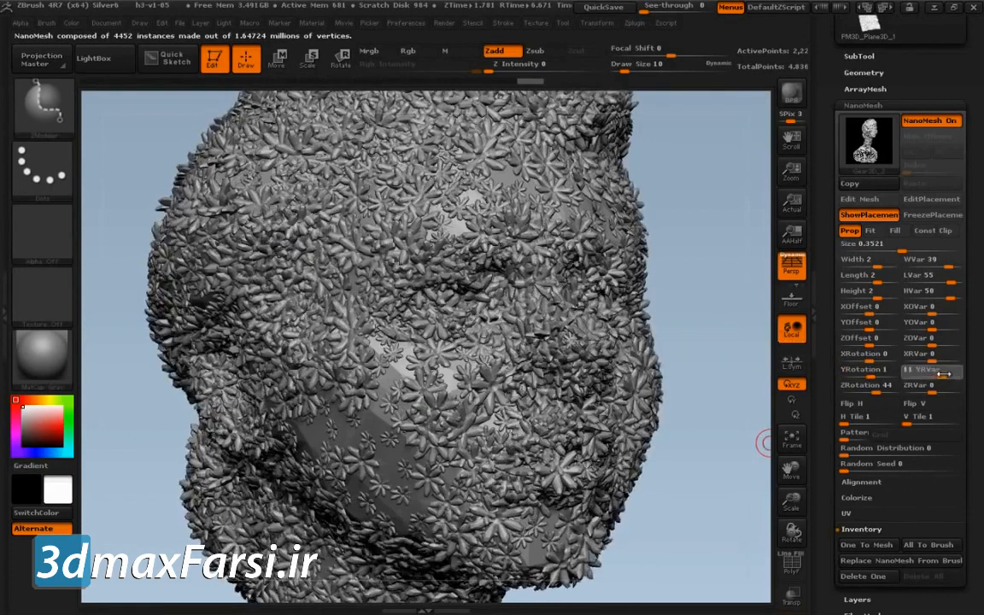
pyautogui.moveTo(938, 374); pyautogui.dragTo(916, 376)
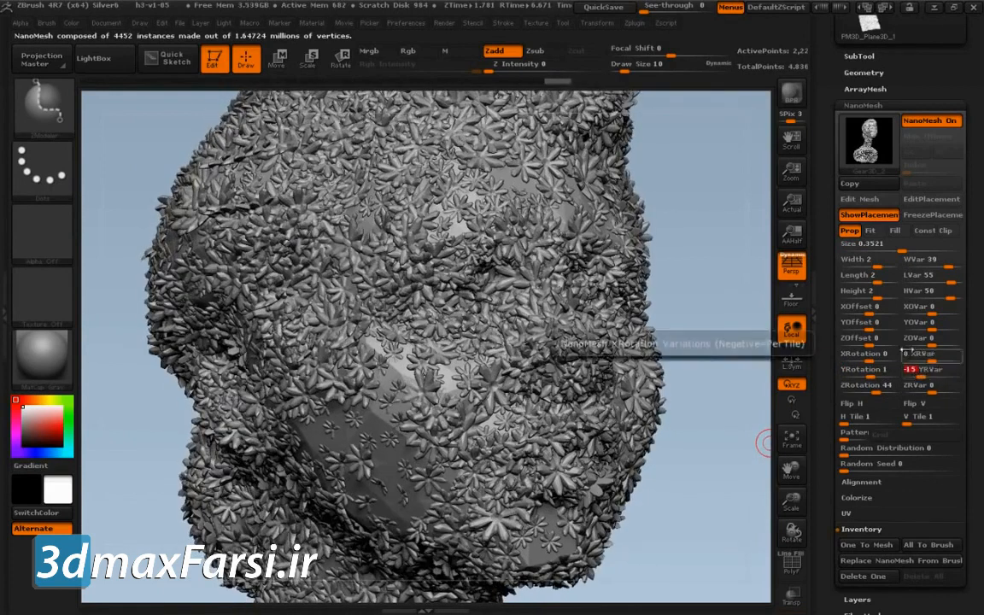
pyautogui.click(869, 360)
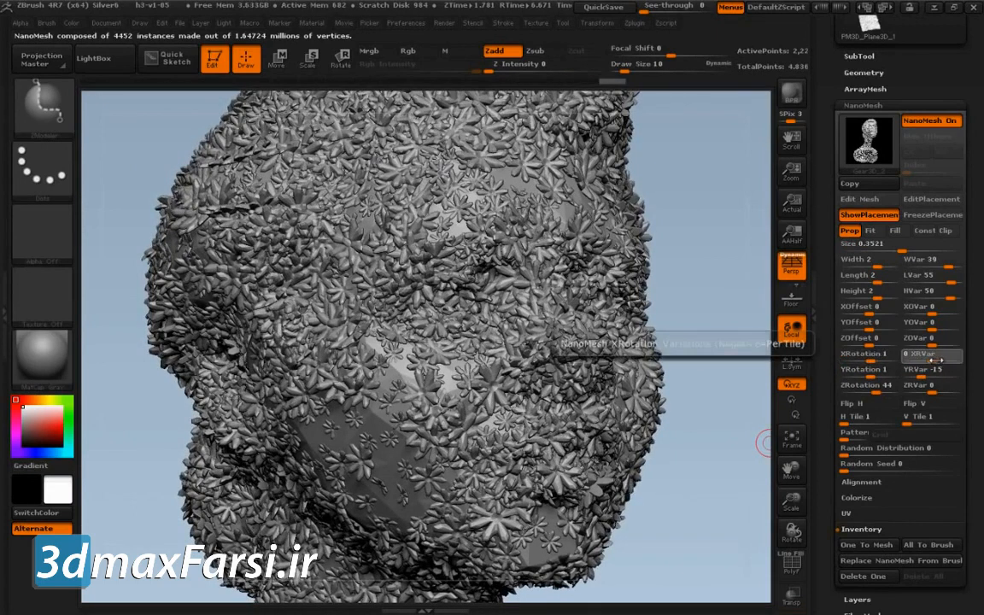
pyautogui.moveTo(934, 360); pyautogui.dragTo(934, 362)
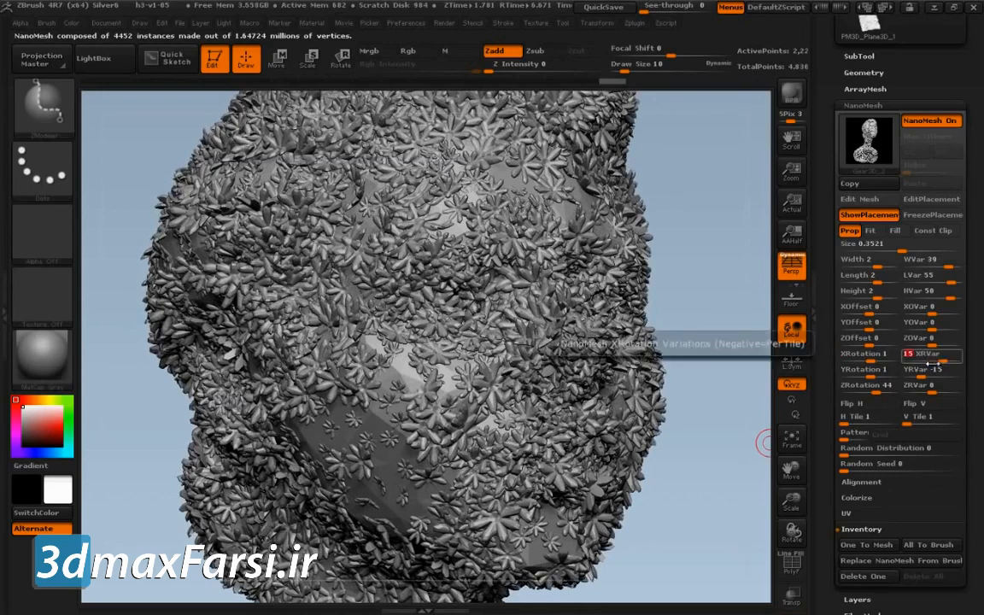
# Try a YOffset of -10 on the flowers and view the scattered result around the bust
pyautogui.moveTo(747, 488); pyautogui.dragTo(725, 457)
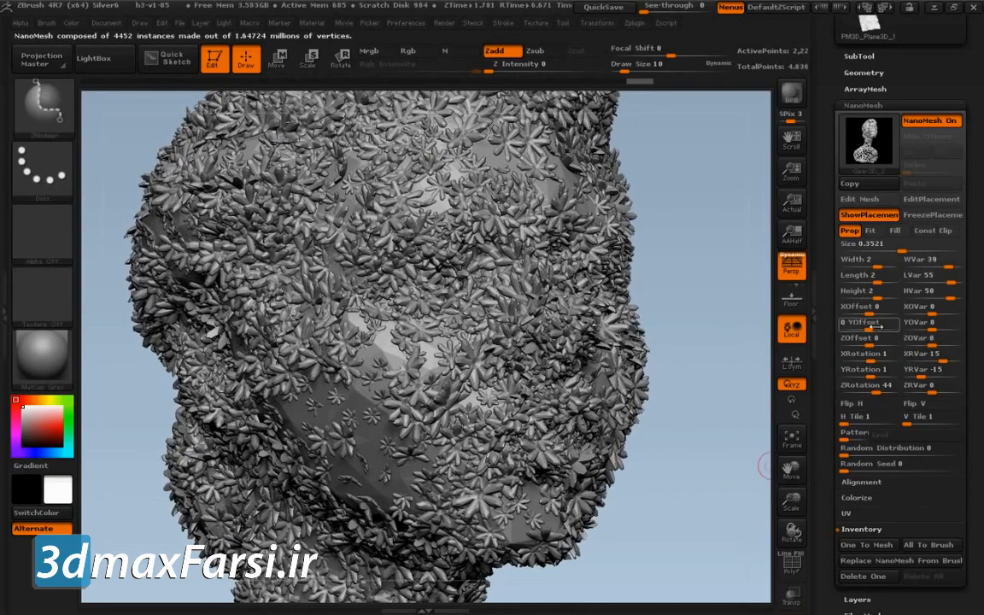
pyautogui.moveTo(876, 326); pyautogui.dragTo(840, 329)
pyautogui.keyDown('alt'); pyautogui.moveTo(740, 563); pyautogui.dragTo(718, 459); pyautogui.keyUp('alt')
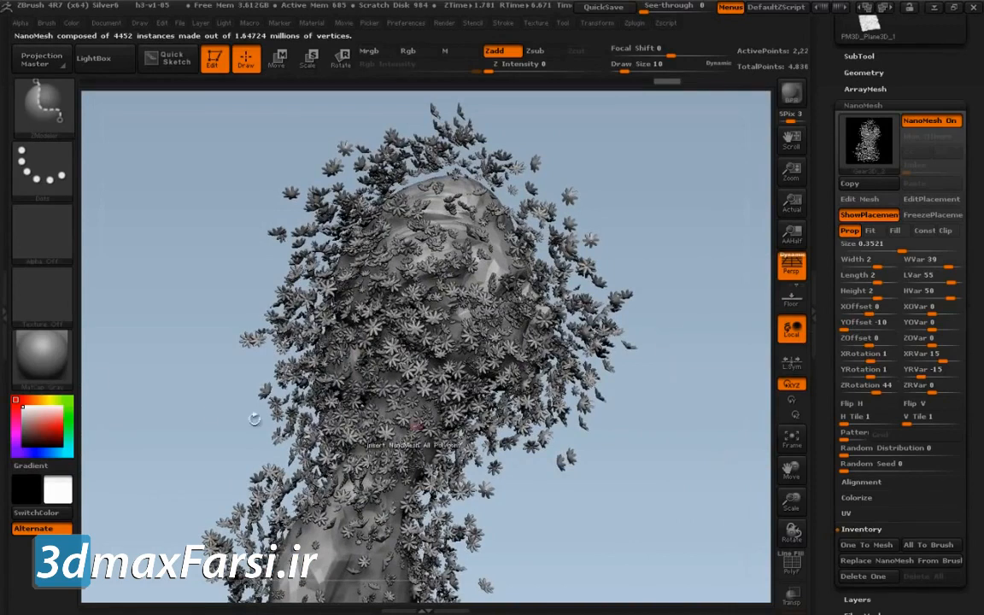
# Apply the skin MatCap material to the bust and its flowers
pyautogui.click(43, 354)
pyautogui.click(186, 325)
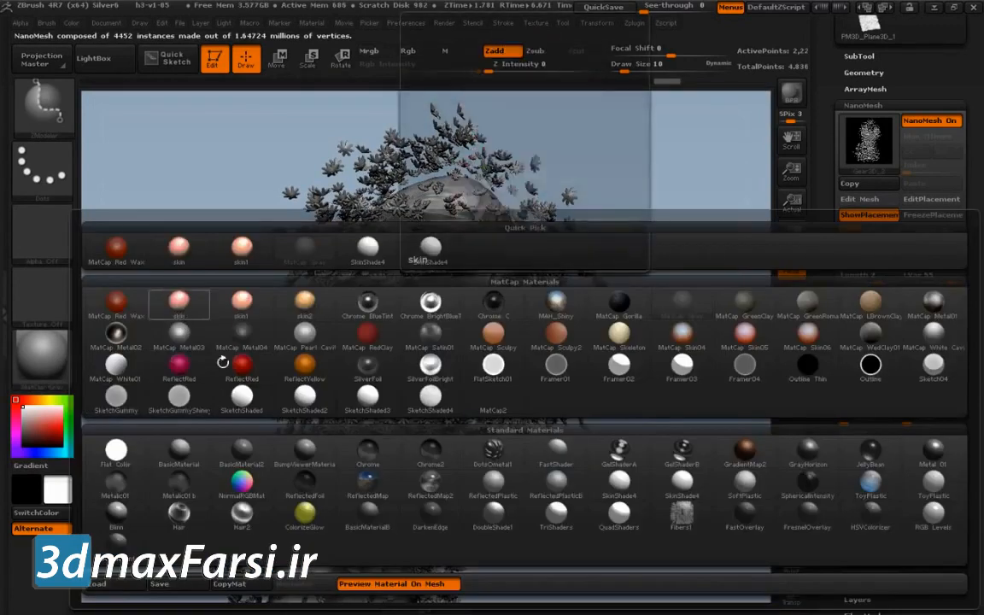
pyautogui.keyDown('alt'); pyautogui.moveTo(652, 483); pyautogui.dragTo(723, 457); pyautogui.keyUp('alt')
# Reset the NanoMesh YOffset and XOffset to 0 and switch the material back to MatCap Gray
pyautogui.moveTo(863, 326)
pyautogui.mouseDown()
pyautogui.moveTo(960, 327)
pyautogui.moveTo(873, 329)
pyautogui.mouseUp()
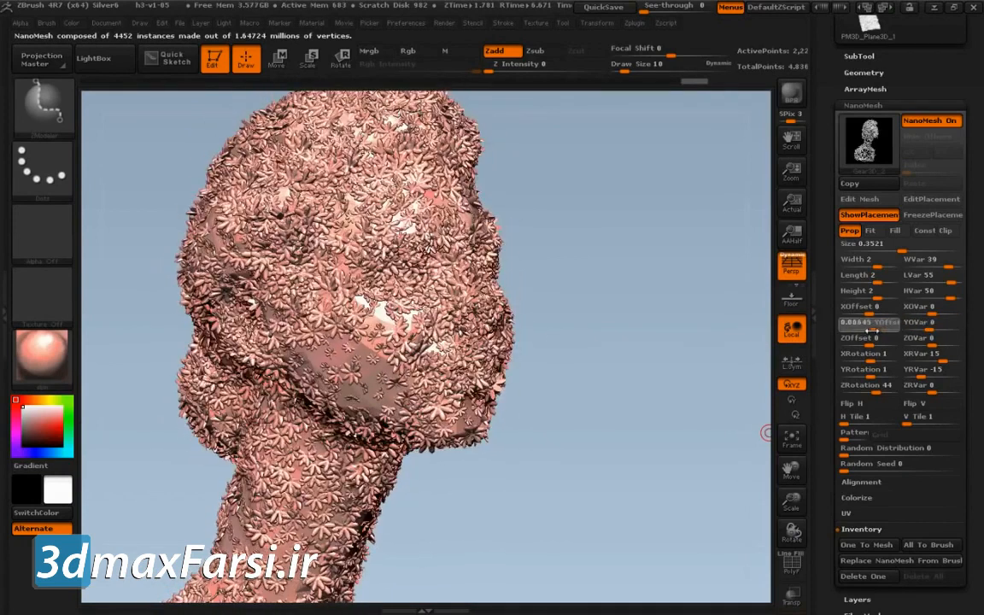
pyautogui.moveTo(873, 315); pyautogui.dragTo(873, 314)
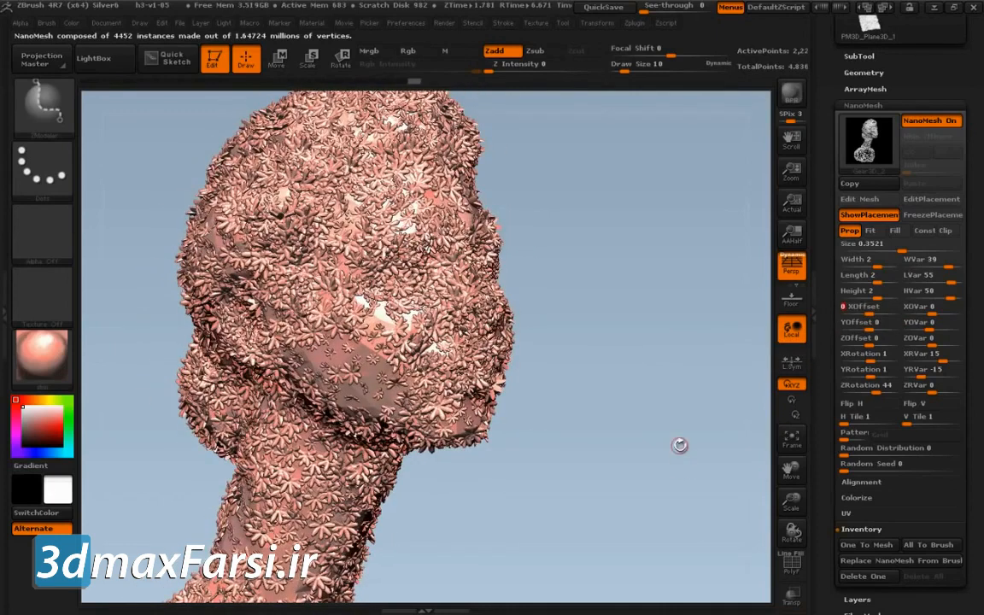
pyautogui.click(60, 367)
pyautogui.click(612, 281)
# Thin out the flowers by setting the NanoMesh Random Distribution to about 0.36
pyautogui.keyDown('alt'); pyautogui.moveTo(666, 462); pyautogui.dragTo(768, 478); pyautogui.keyUp('alt')
pyautogui.moveTo(846, 448); pyautogui.dragTo(867, 451)
pyautogui.keyDown('alt'); pyautogui.moveTo(687, 484); pyautogui.dragTo(628, 442); pyautogui.keyUp('alt')
pyautogui.moveTo(752, 444); pyautogui.dragTo(643, 450)
pyautogui.moveTo(864, 448); pyautogui.dragTo(865, 452)
pyautogui.moveTo(670, 507); pyautogui.dragTo(681, 488)
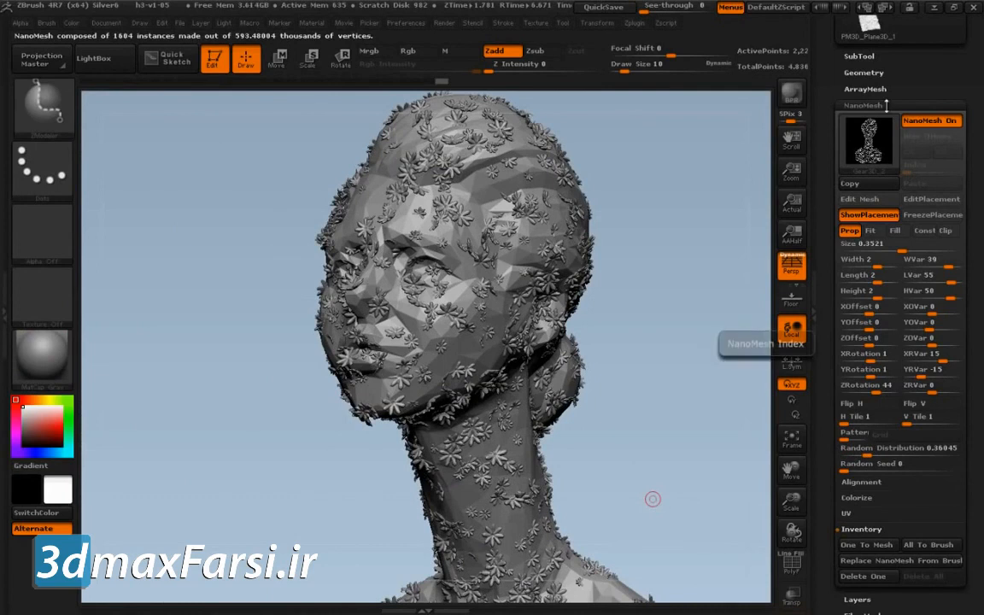
# Collapse the NanoMesh settings and open the bust's subtool list
pyautogui.click(863, 55)
pyautogui.click(881, 104)
pyautogui.click(859, 58)
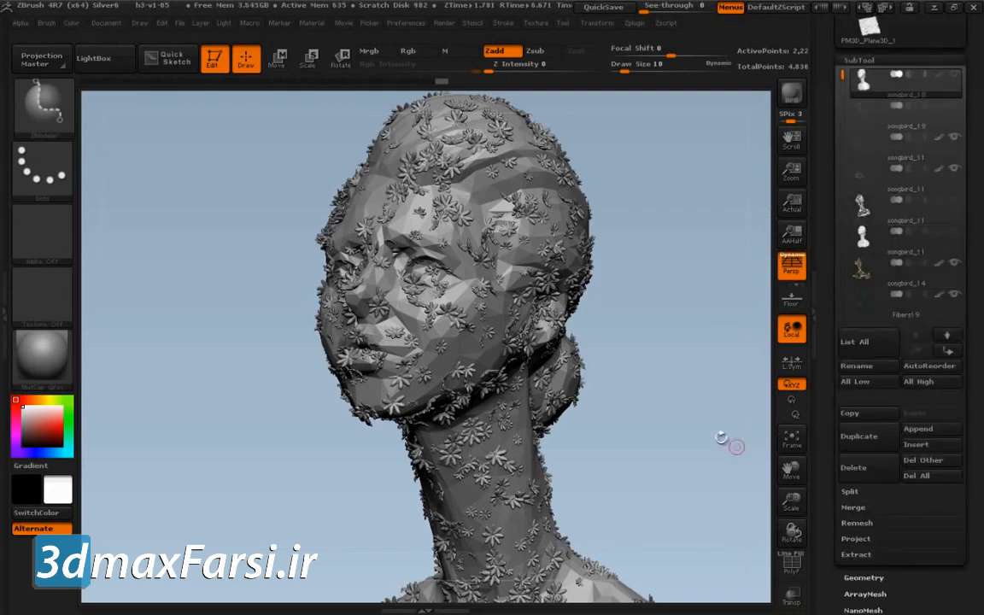
# Duplicate the bust subtool, then convert the NanoMesh flowers on the original songbird_18 into real geometry with One To Mesh
pyautogui.click(860, 435)
pyautogui.moveTo(869, 103)
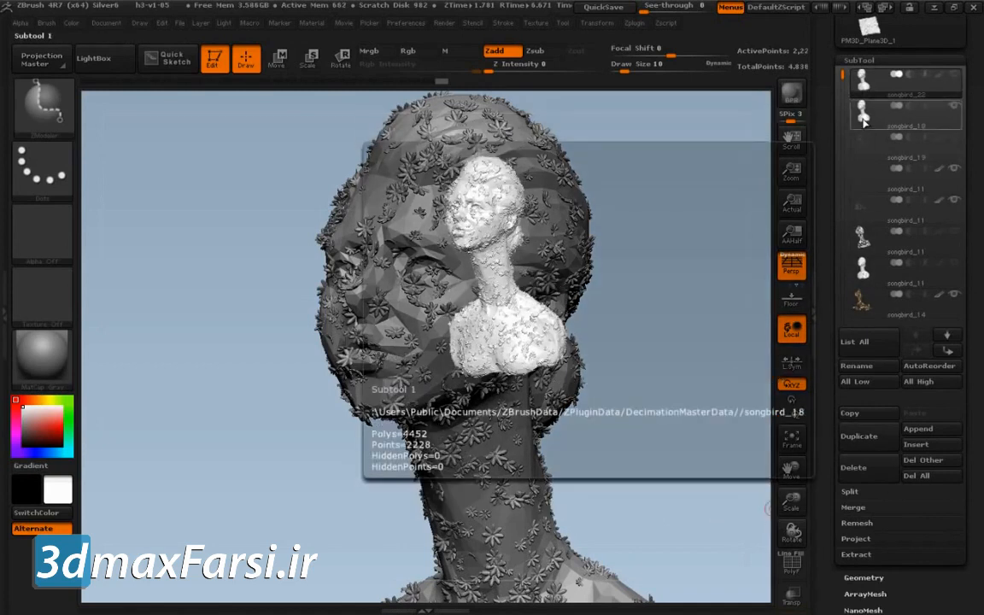
pyautogui.click(862, 123)
pyautogui.moveTo(829, 318); pyautogui.dragTo(868, 210)
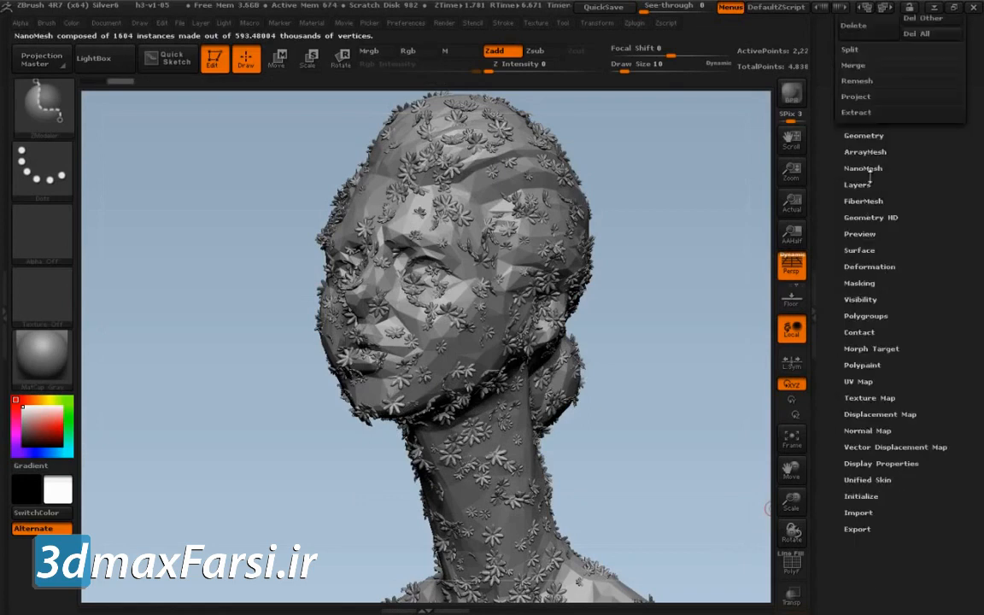
pyautogui.click(863, 169)
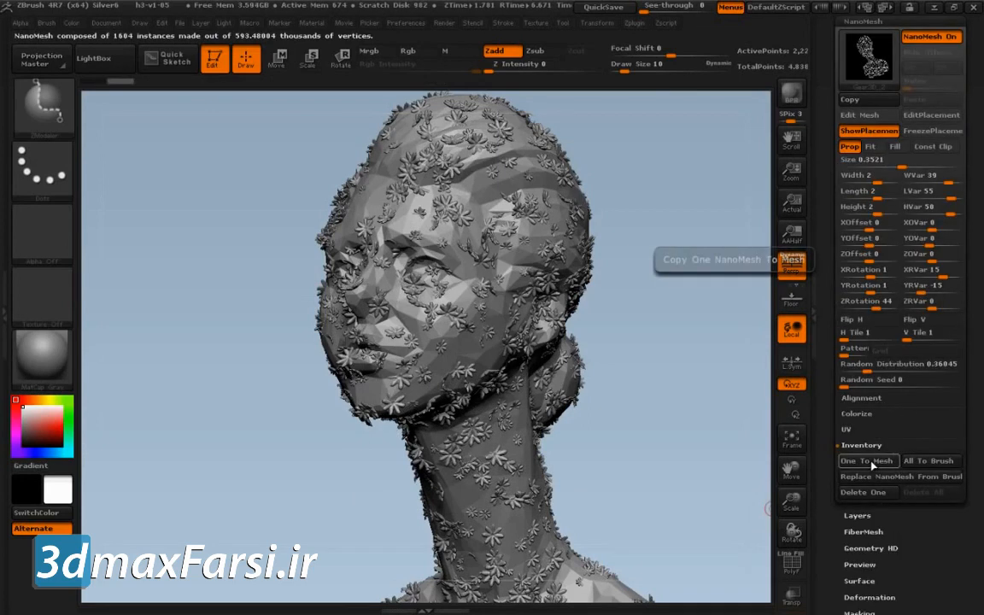
pyautogui.click(868, 461)
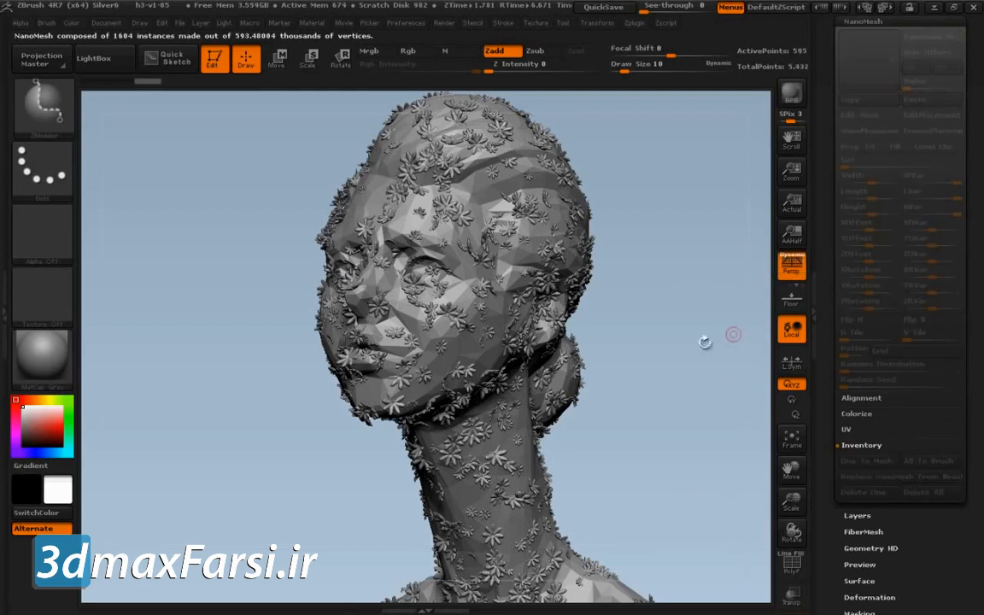
# Isolate the bust's polygons, invert the visibility to leave only the flowers, and delete the hidden geometry
pyautogui.keyDown('ctrl'); pyautogui.keyDown('shift'); pyautogui.click(667, 328); pyautogui.keyUp('shift'); pyautogui.keyUp('ctrl')
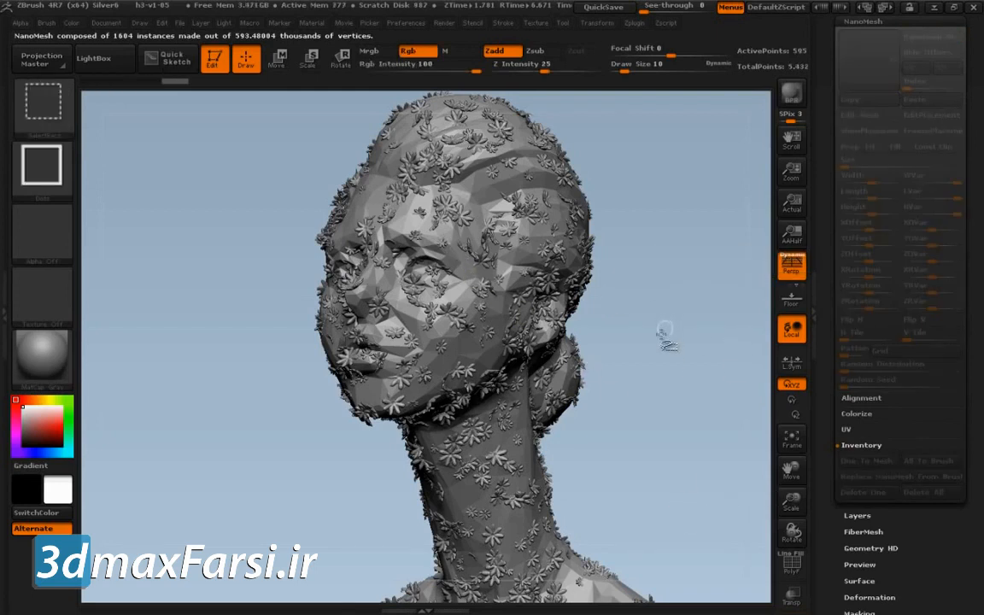
pyautogui.moveTo(655, 343); pyautogui.dragTo(670, 337)
pyautogui.keyDown('ctrl'); pyautogui.keyDown('shift'); pyautogui.click(470, 256); pyautogui.keyUp('shift'); pyautogui.keyUp('ctrl')
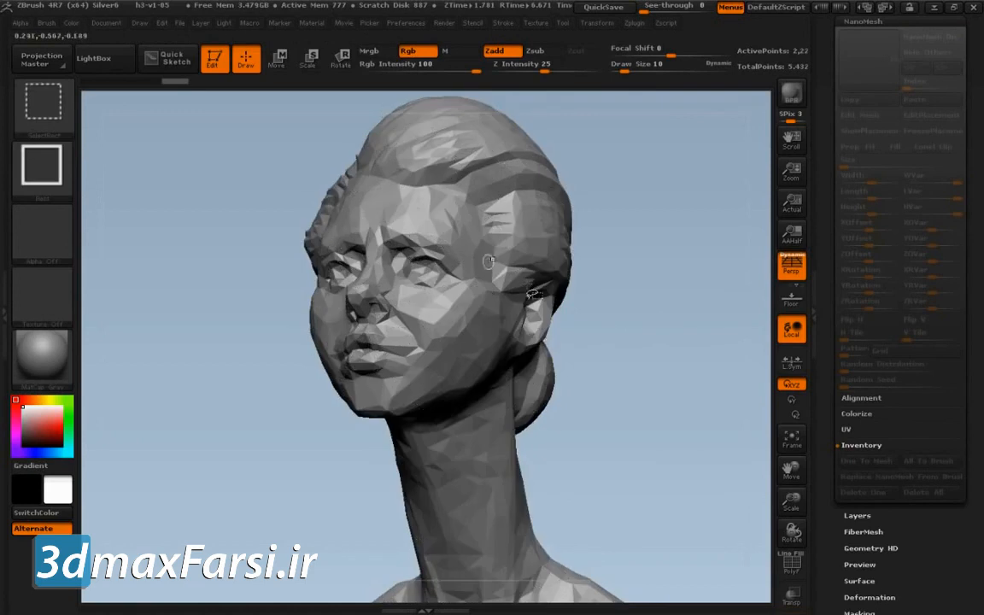
pyautogui.keyDown('ctrl'); pyautogui.keyDown('shift'); pyautogui.moveTo(641, 261); pyautogui.dragTo(688, 498); pyautogui.keyUp('shift'); pyautogui.keyUp('ctrl')
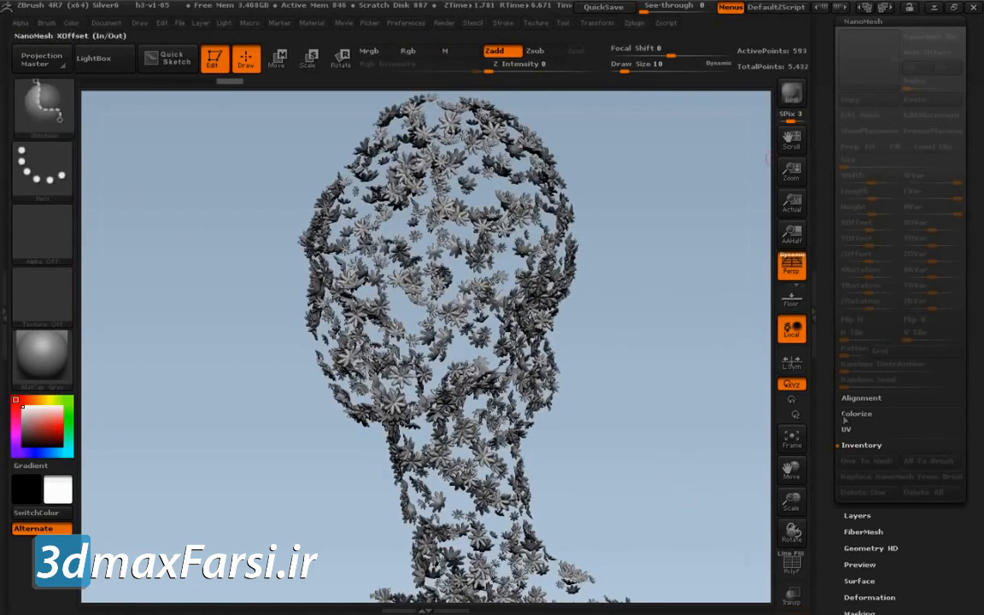
pyautogui.moveTo(920, 559); pyautogui.dragTo(920, 612)
pyautogui.click(877, 142)
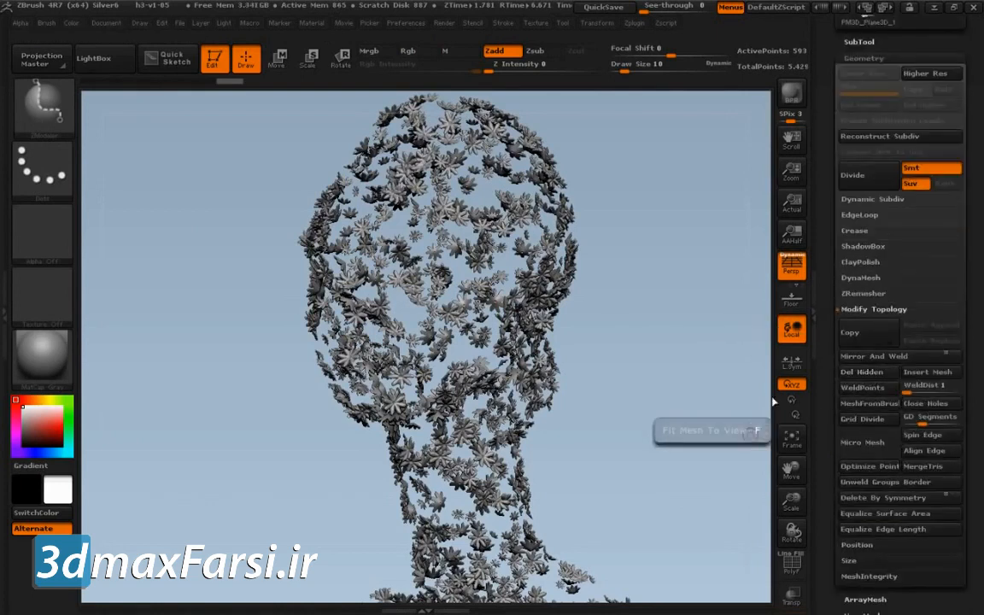
# Rename the flower-only subtool as Flower-medium
pyautogui.click(865, 41)
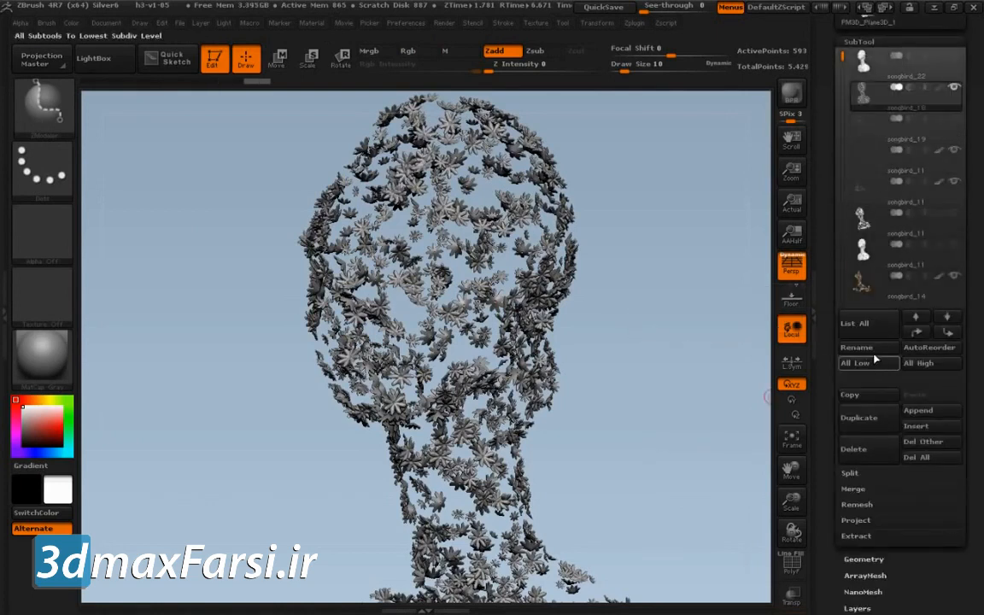
pyautogui.click(858, 347)
pyautogui.press('BackSpace')
pyautogui.write('flower-medium')
pyautogui.press('Return')
# Turn off the NanoMesh on the duplicated bust subtool songbird_22 to leave the plain bust
pyautogui.moveTo(689, 363); pyautogui.dragTo(719, 457)
pyautogui.click(863, 61)
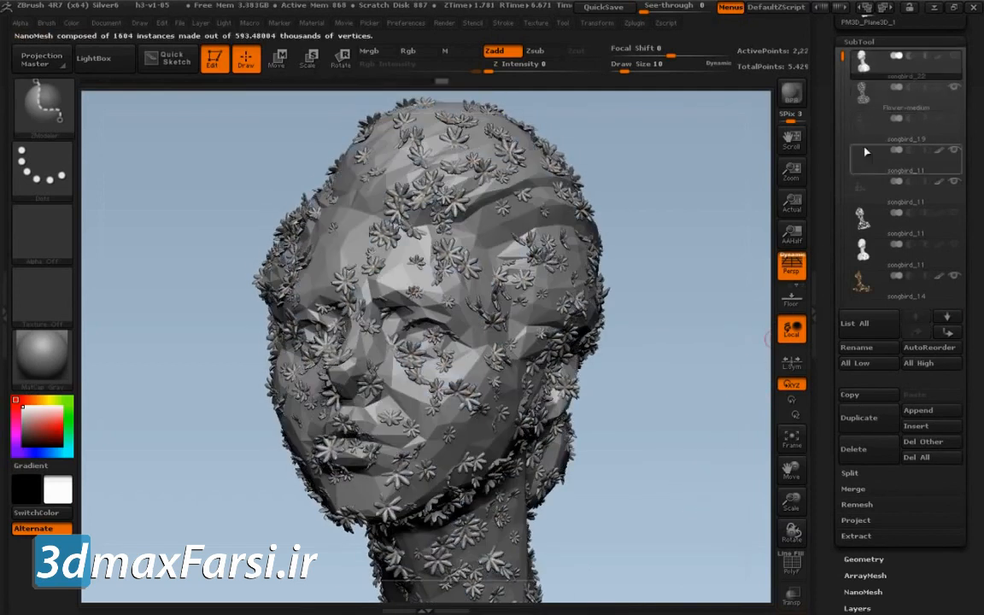
pyautogui.click(865, 41)
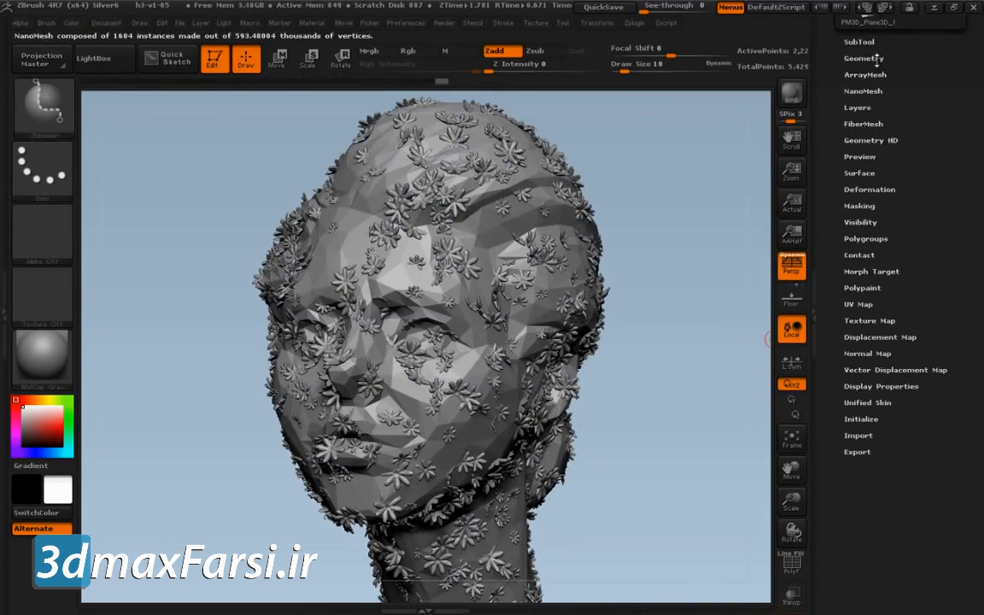
pyautogui.click(867, 91)
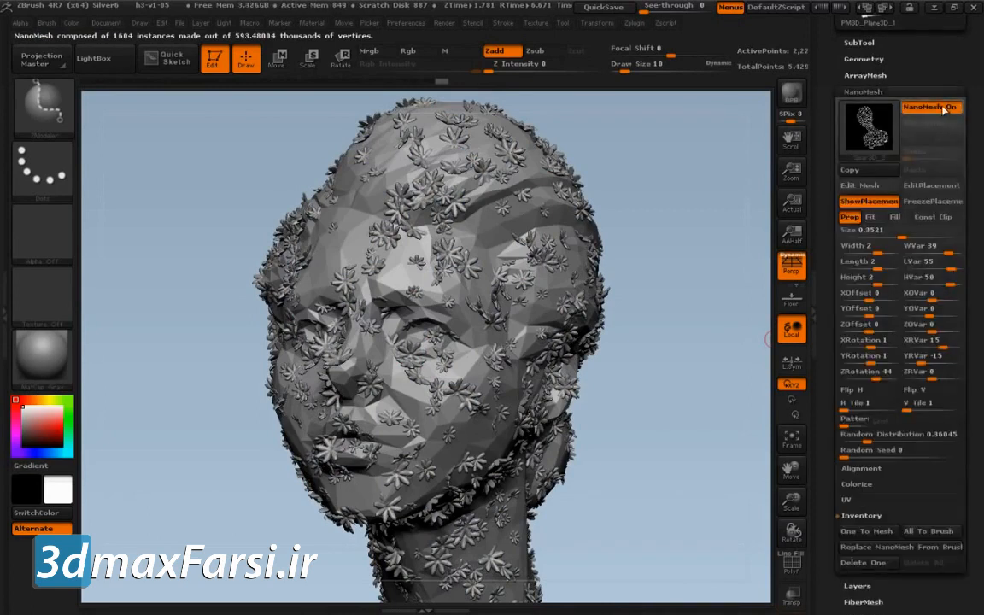
pyautogui.click(897, 91)
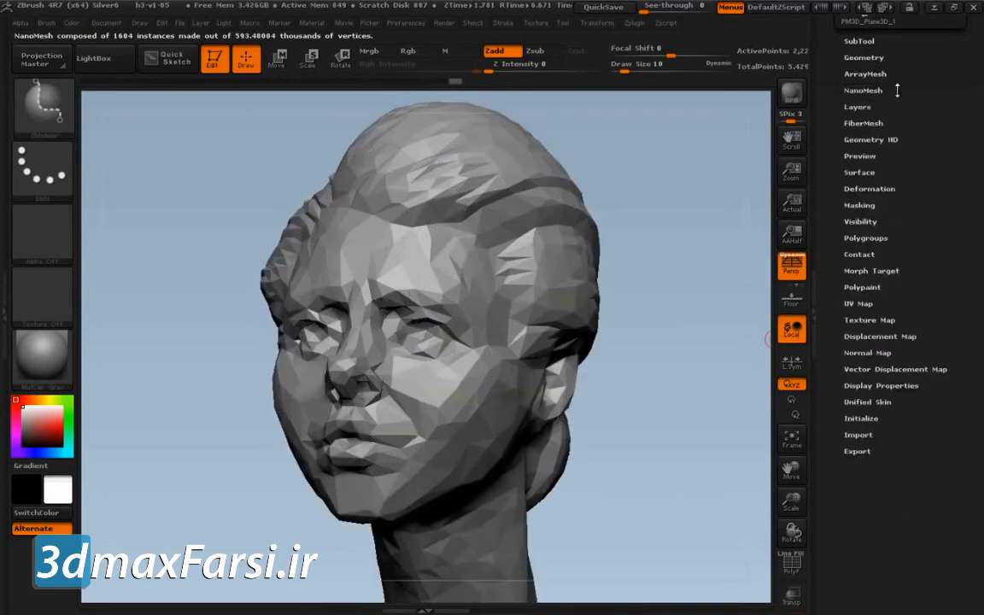
# Select the Flower-medium subtool and examine its flower geometry with the polyframe display and from several angles
pyautogui.click(859, 42)
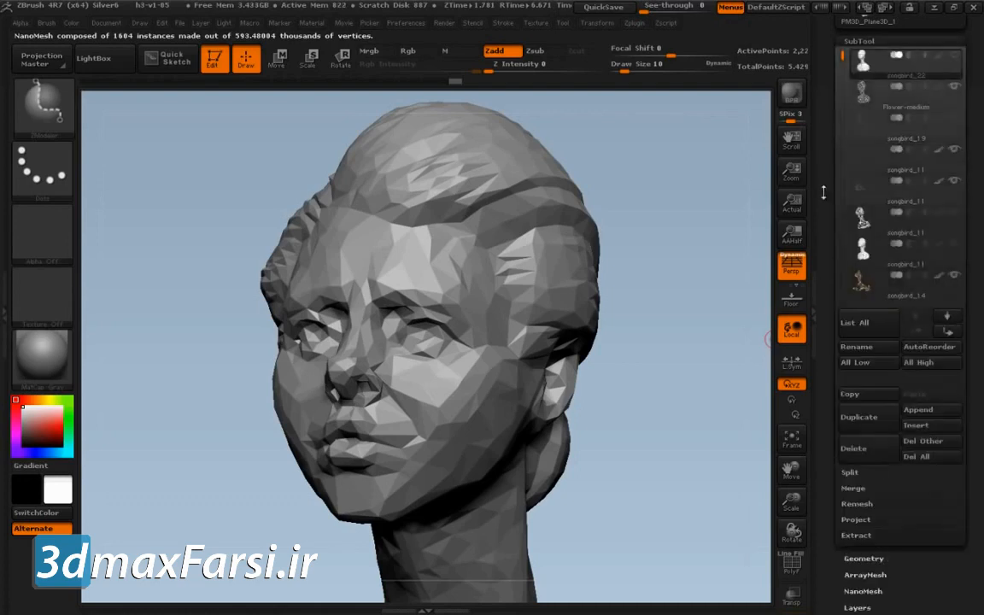
pyautogui.click(880, 94)
pyautogui.moveTo(692, 434)
pyautogui.mouseDown()
pyautogui.moveTo(732, 418)
pyautogui.moveTo(703, 437)
pyautogui.mouseUp()
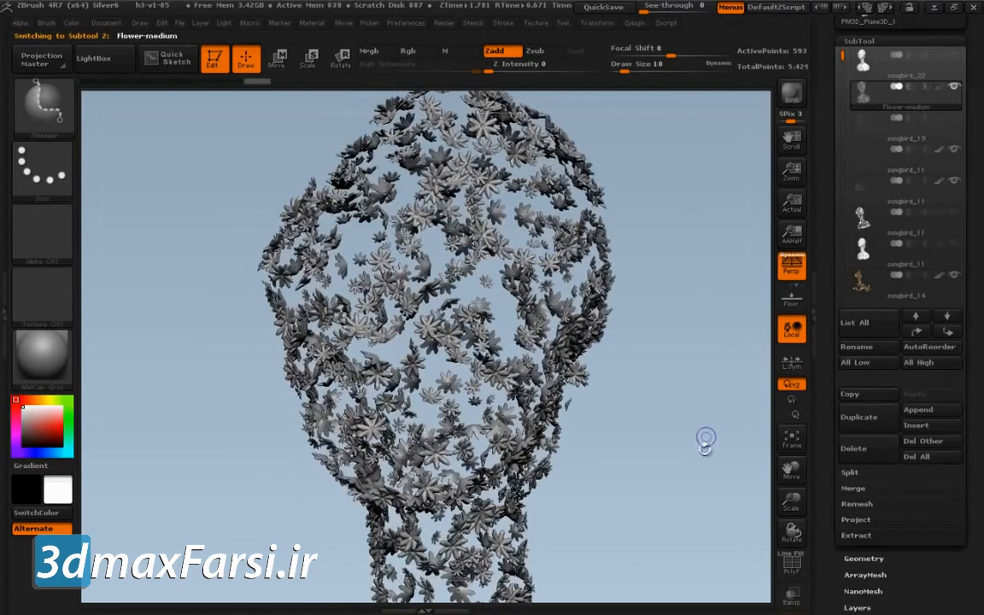
pyautogui.hotkey('shift', 'f')
pyautogui.moveTo(719, 478)
pyautogui.mouseDown()
pyautogui.moveTo(717, 503)
pyautogui.moveTo(705, 496)
pyautogui.moveTo(695, 520)
pyautogui.moveTo(719, 526)
pyautogui.moveTo(654, 478)
pyautogui.moveTo(661, 508)
pyautogui.moveTo(690, 506)
pyautogui.moveTo(670, 520)
pyautogui.moveTo(653, 515)
pyautogui.moveTo(689, 510)
pyautogui.moveTo(722, 465)
pyautogui.mouseUp()
pyautogui.hotkey('shift', 'f')
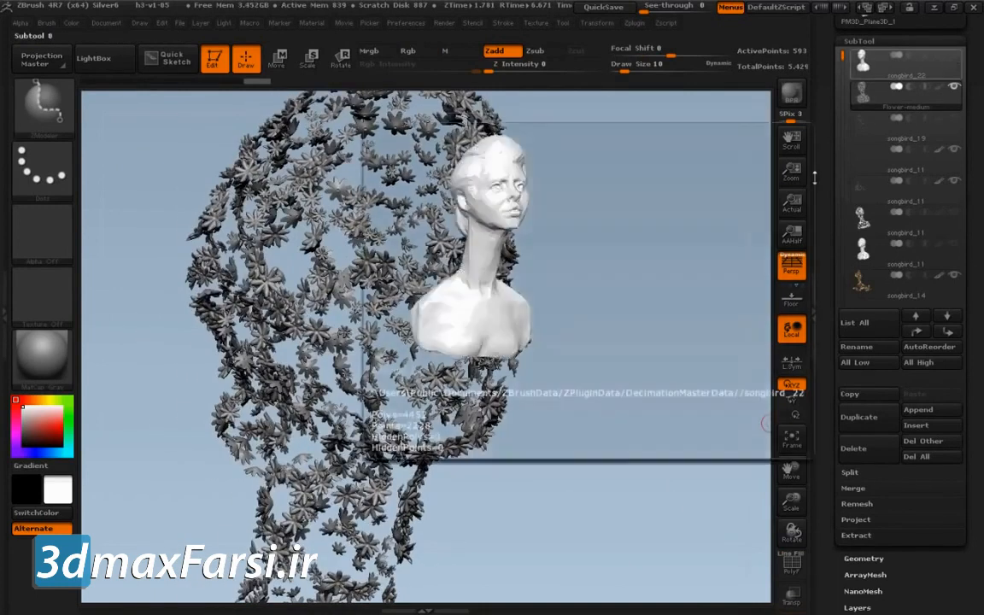
pyautogui.moveTo(725, 292); pyautogui.dragTo(711, 285)
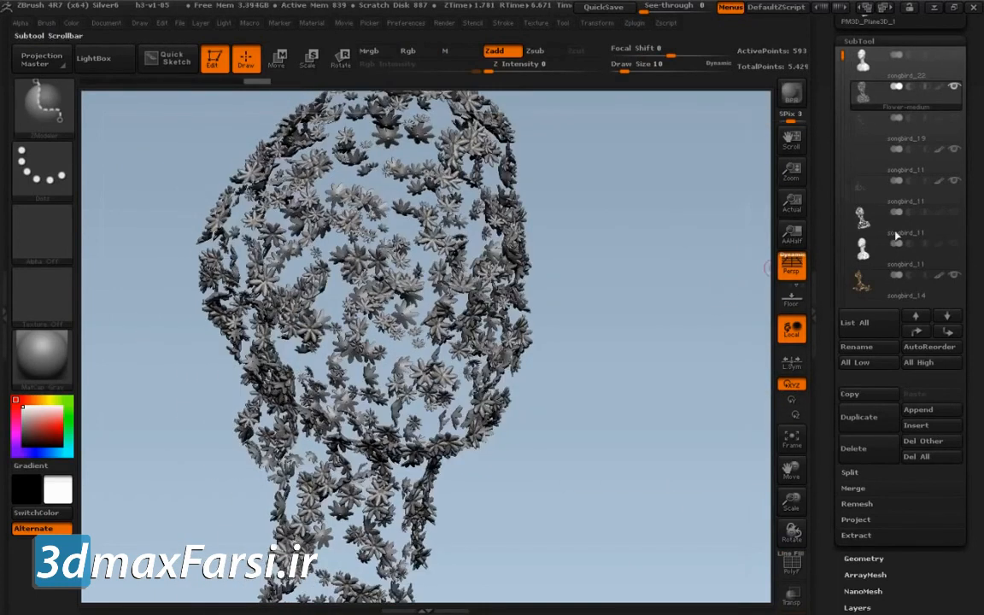
# Switch to the songbird_11 subtool with the full flower composition shown and apply the skin material
pyautogui.click(865, 158)
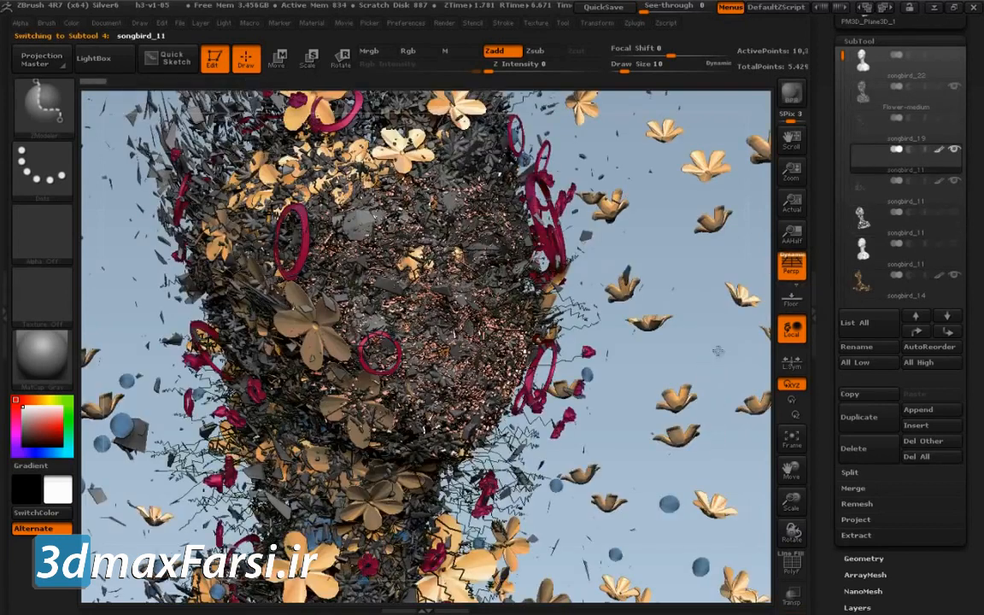
pyautogui.moveTo(719, 351)
pyautogui.keyDown('alt'); pyautogui.mouseDown()
pyautogui.moveTo(688, 315)
pyautogui.moveTo(578, 373)
pyautogui.mouseUp(); pyautogui.keyUp('alt')
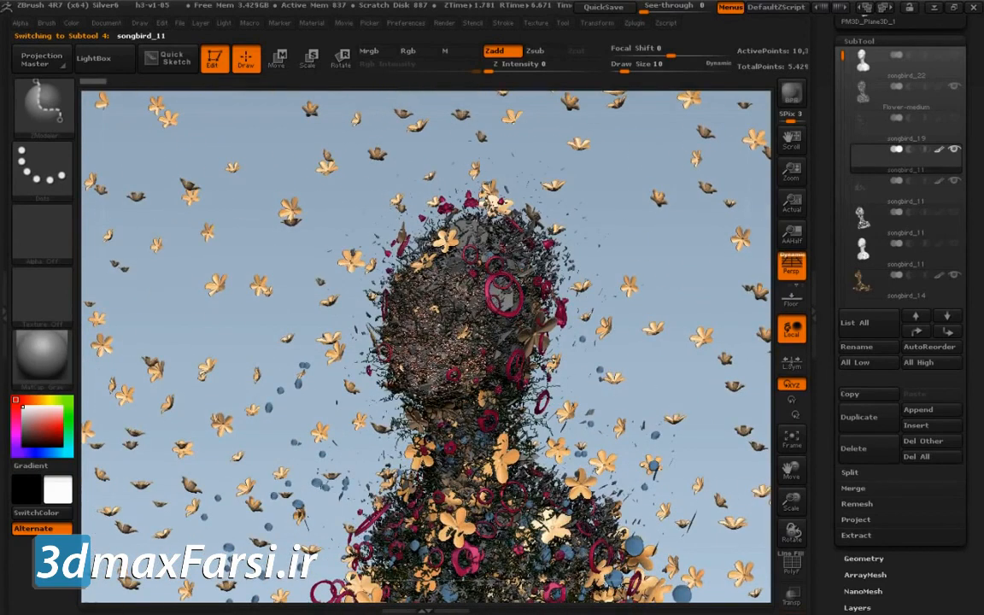
pyautogui.click(47, 342)
pyautogui.click(304, 336)
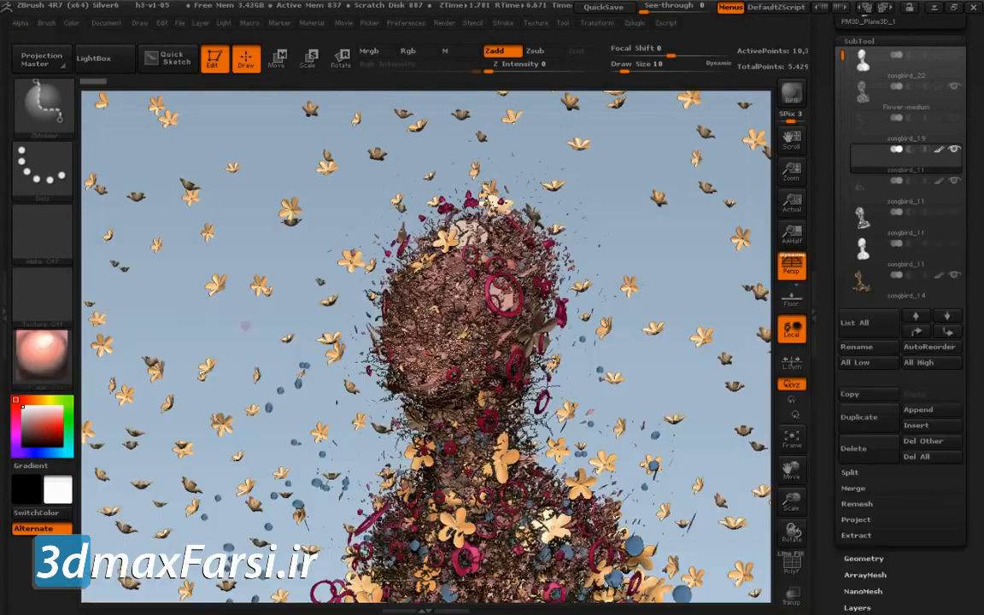
# Dock the Render palette above the Tool palette and expand its BPR Filters settings
pyautogui.moveTo(836, 264); pyautogui.dragTo(848, 513)
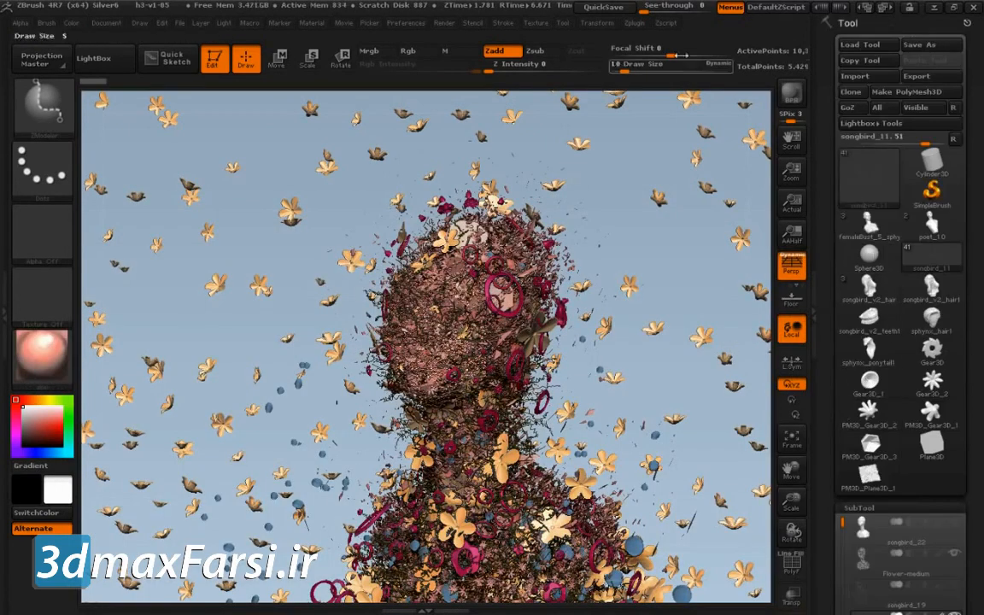
pyautogui.click(447, 26)
pyautogui.moveTo(439, 40); pyautogui.dragTo(817, 101)
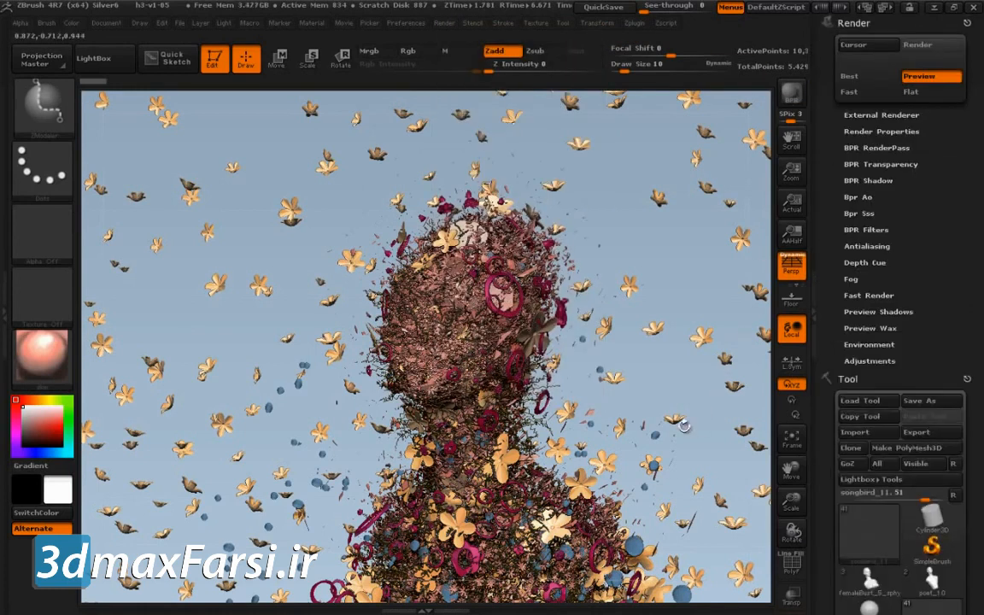
pyautogui.moveTo(681, 377)
pyautogui.keyDown('alt'); pyautogui.mouseDown()
pyautogui.moveTo(694, 386)
pyautogui.moveTo(694, 410)
pyautogui.moveTo(667, 373)
pyautogui.mouseUp(); pyautogui.keyUp('alt')
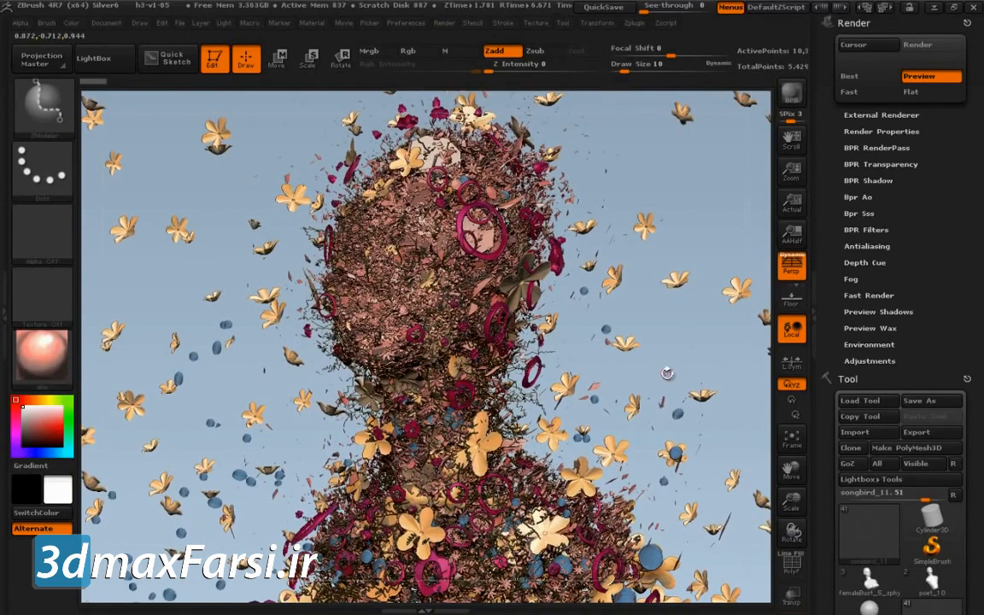
pyautogui.click(866, 230)
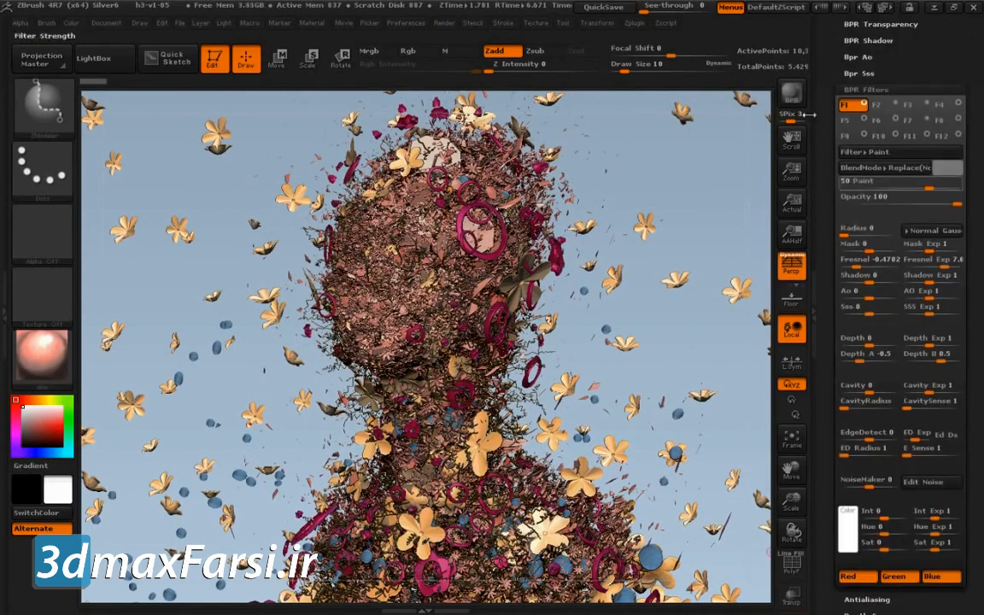
# Render the complete flower-covered bust with BPR, using the active Paint filter
pyautogui.hotkey('ctrl', 'shift')
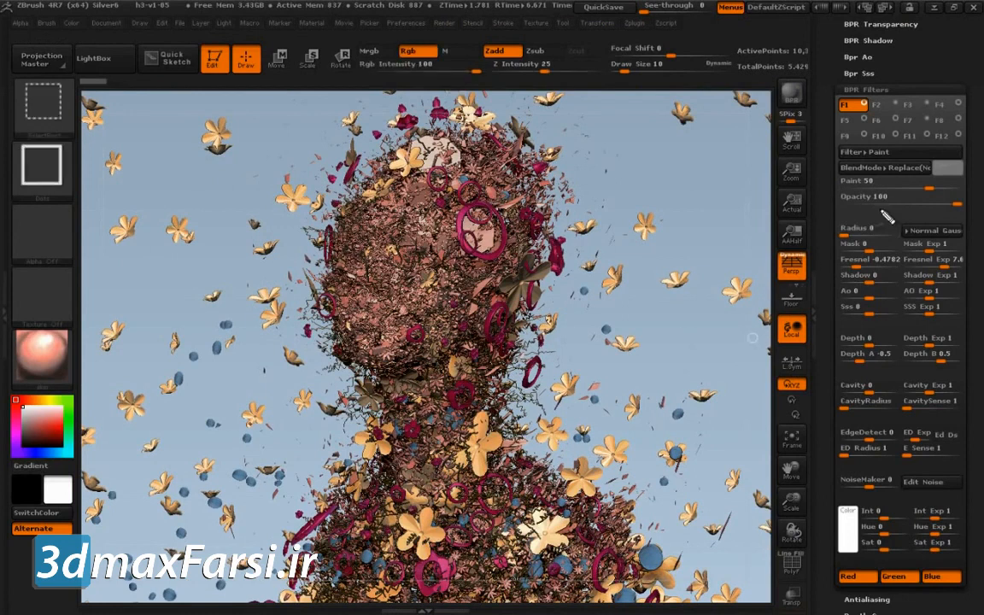
pyautogui.moveTo(899, 141)
pyautogui.mouseDown()
pyautogui.moveTo(824, 142)
pyautogui.moveTo(934, 161)
pyautogui.moveTo(859, 184)
pyautogui.mouseUp()
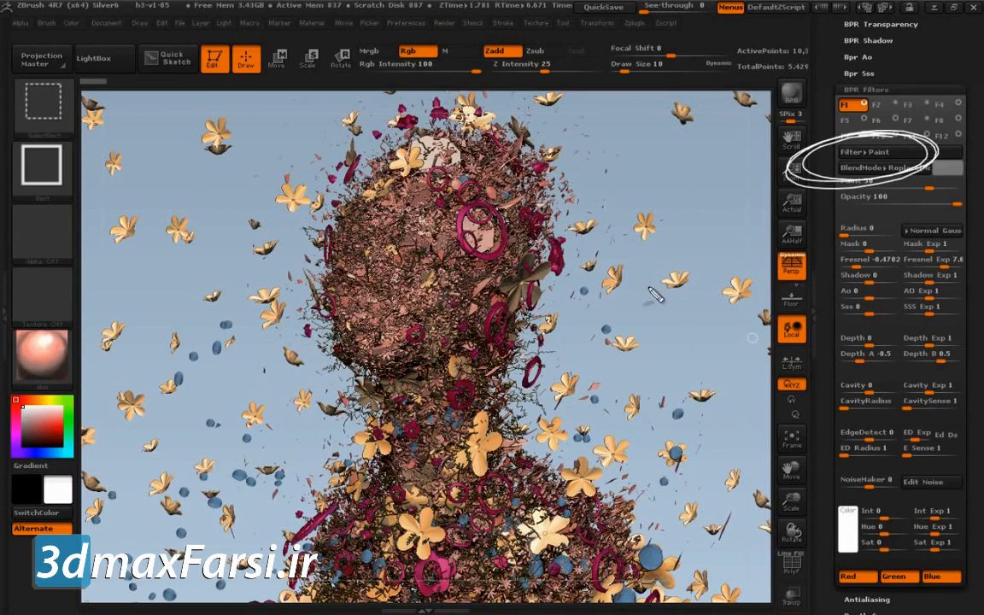
pyautogui.press('Escape')
pyautogui.click(791, 93)
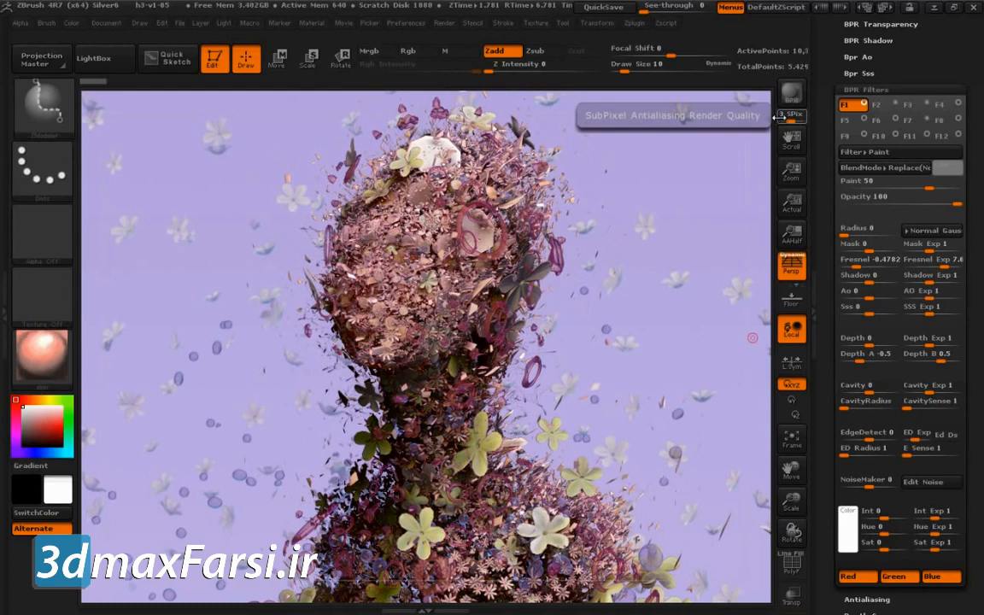
pyautogui.hotkey('ctrl', 'shift', 'd')
pyautogui.moveTo(639, 373); pyautogui.dragTo(647, 399)
pyautogui.moveTo(632, 247); pyautogui.dragTo(633, 439)
pyautogui.moveTo(678, 241); pyautogui.dragTo(675, 427)
pyautogui.moveTo(631, 246); pyautogui.dragTo(647, 246)
pyautogui.moveTo(720, 240); pyautogui.dragTo(703, 390)
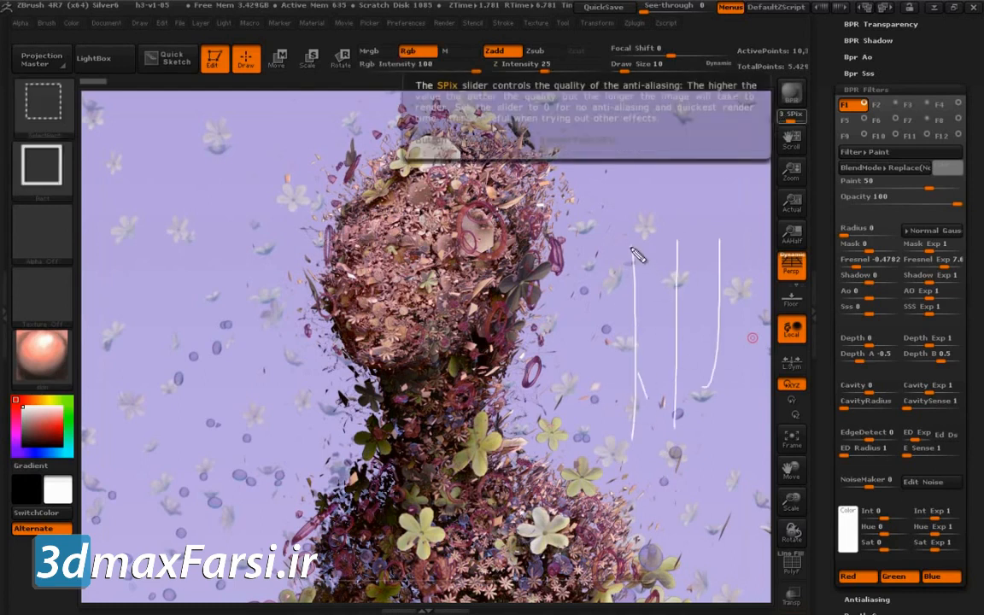
pyautogui.moveTo(419, 276); pyautogui.dragTo(400, 289)
pyautogui.moveTo(366, 255)
pyautogui.mouseDown()
pyautogui.moveTo(384, 267)
pyautogui.moveTo(374, 257)
pyautogui.mouseUp()
pyautogui.moveTo(376, 223); pyautogui.dragTo(369, 233)
pyautogui.moveTo(466, 458); pyautogui.dragTo(453, 478)
pyautogui.moveTo(443, 532); pyautogui.dragTo(461, 521)
pyautogui.moveTo(391, 571); pyautogui.dragTo(429, 557)
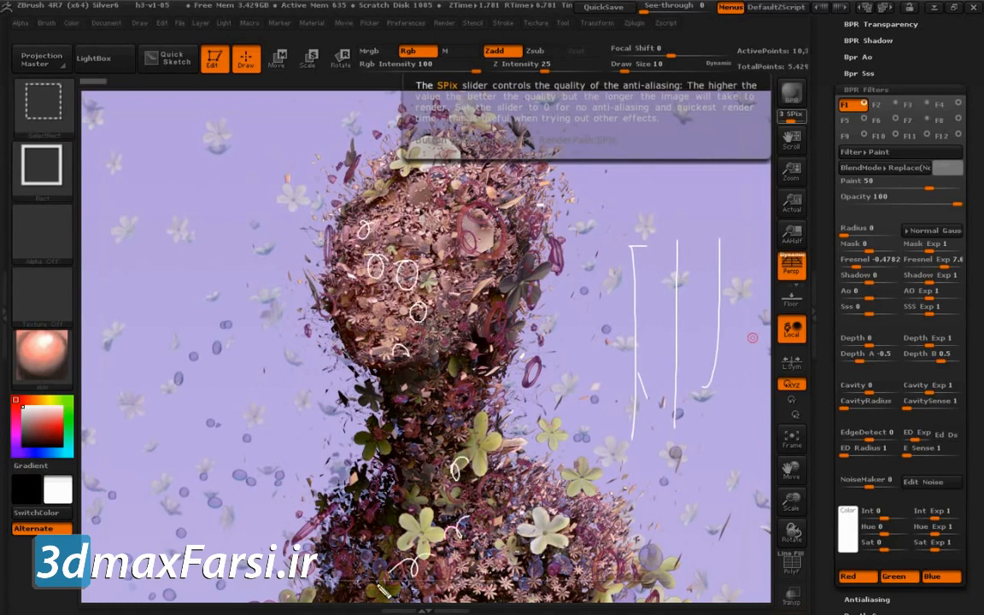
pyautogui.press('Escape')
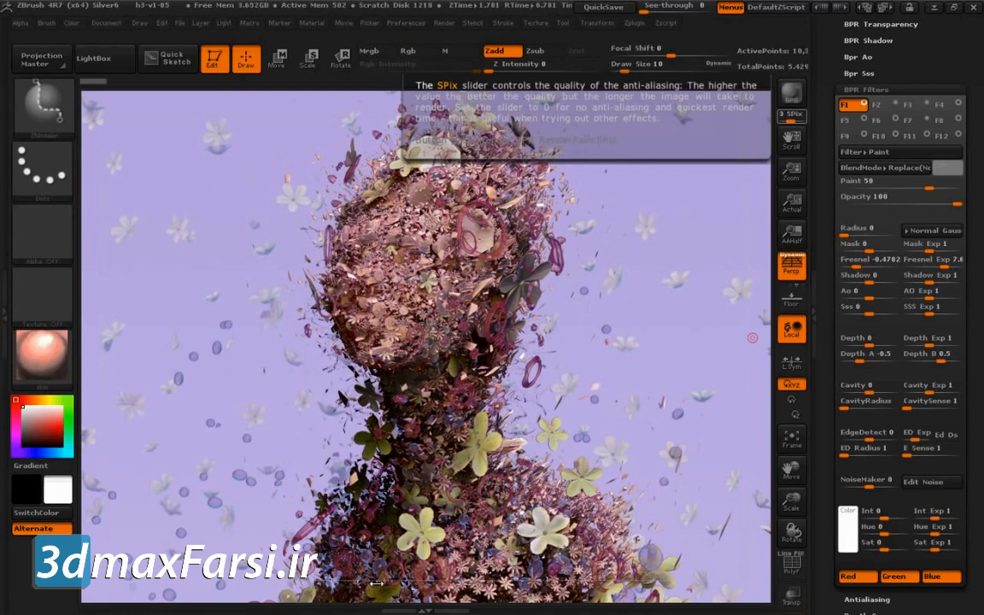
pyautogui.moveTo(831, 259); pyautogui.dragTo(831, 239)
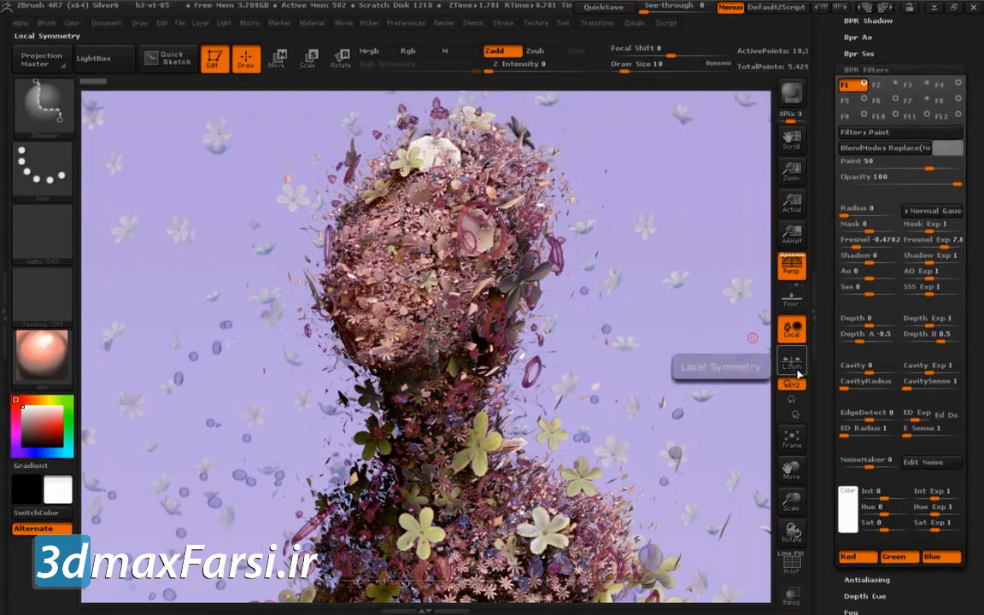